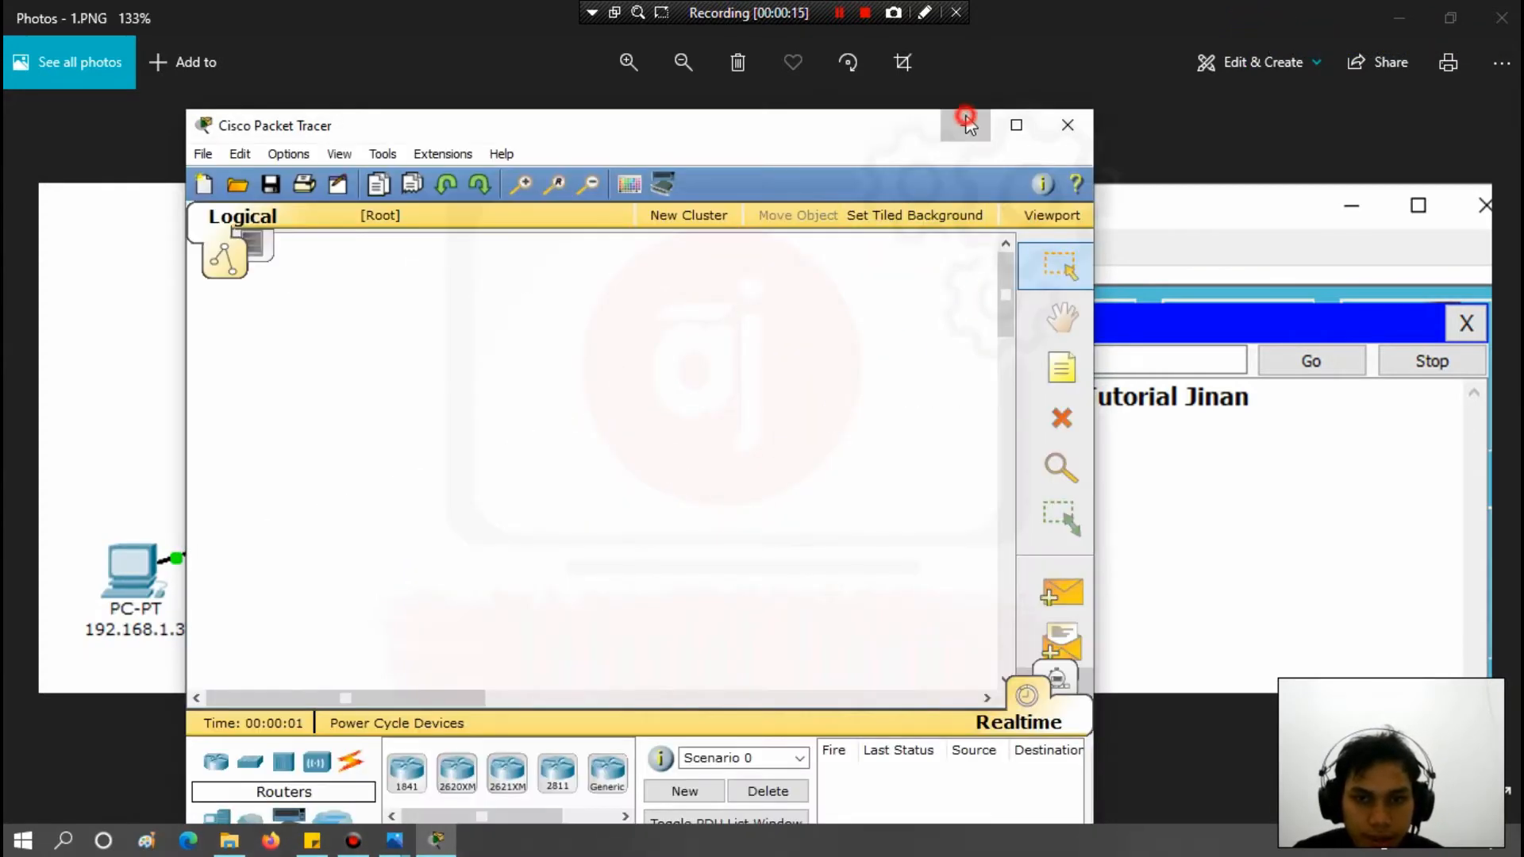
# Examine the reference image of the finished HTTP server network, with its PC, server and web browser result.
pyautogui.click(965, 123)
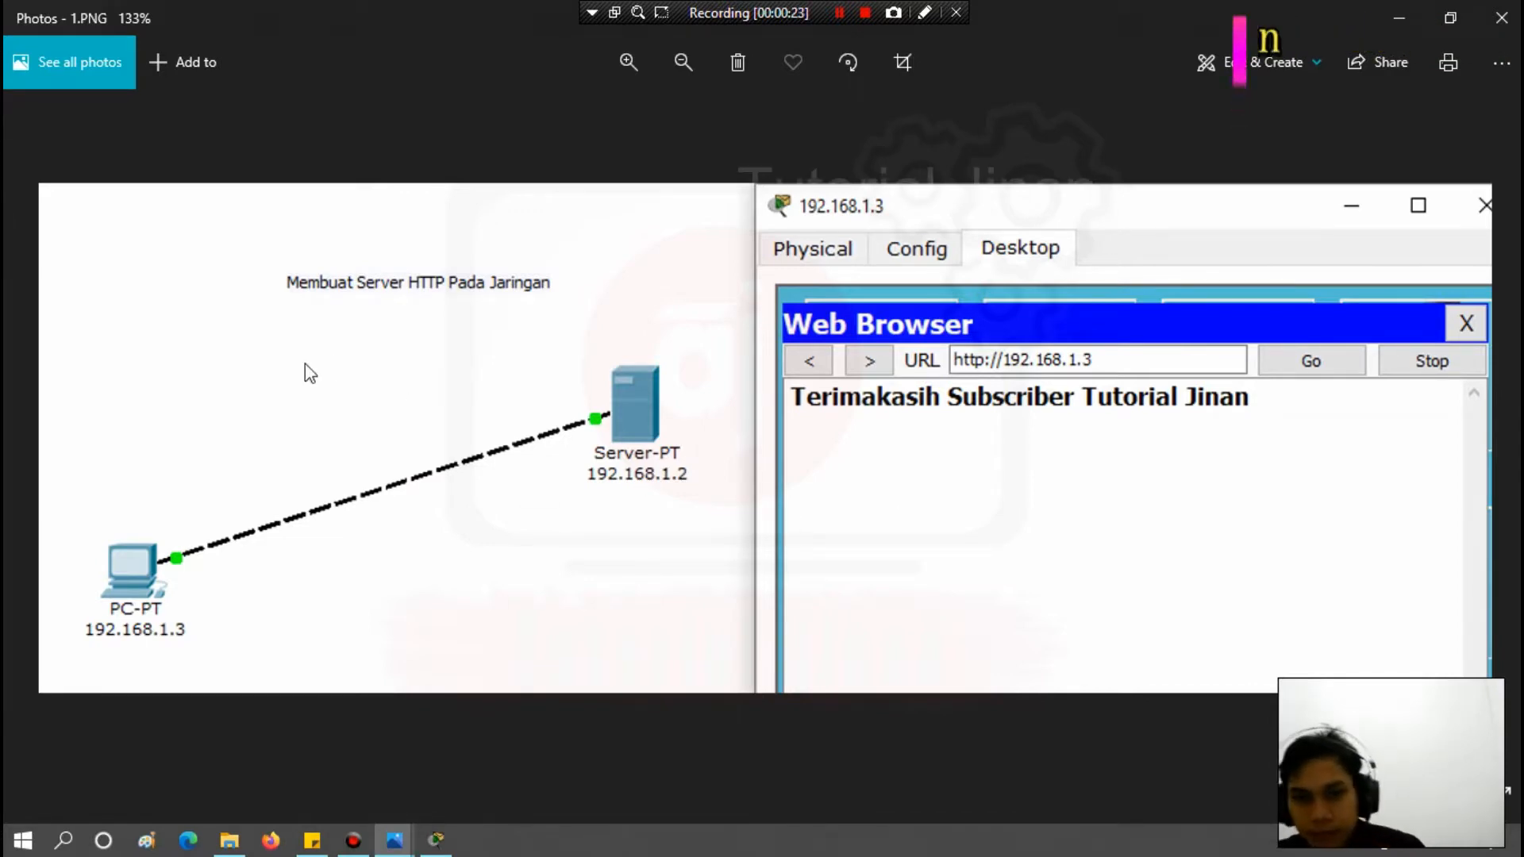
pyautogui.click(619, 71)
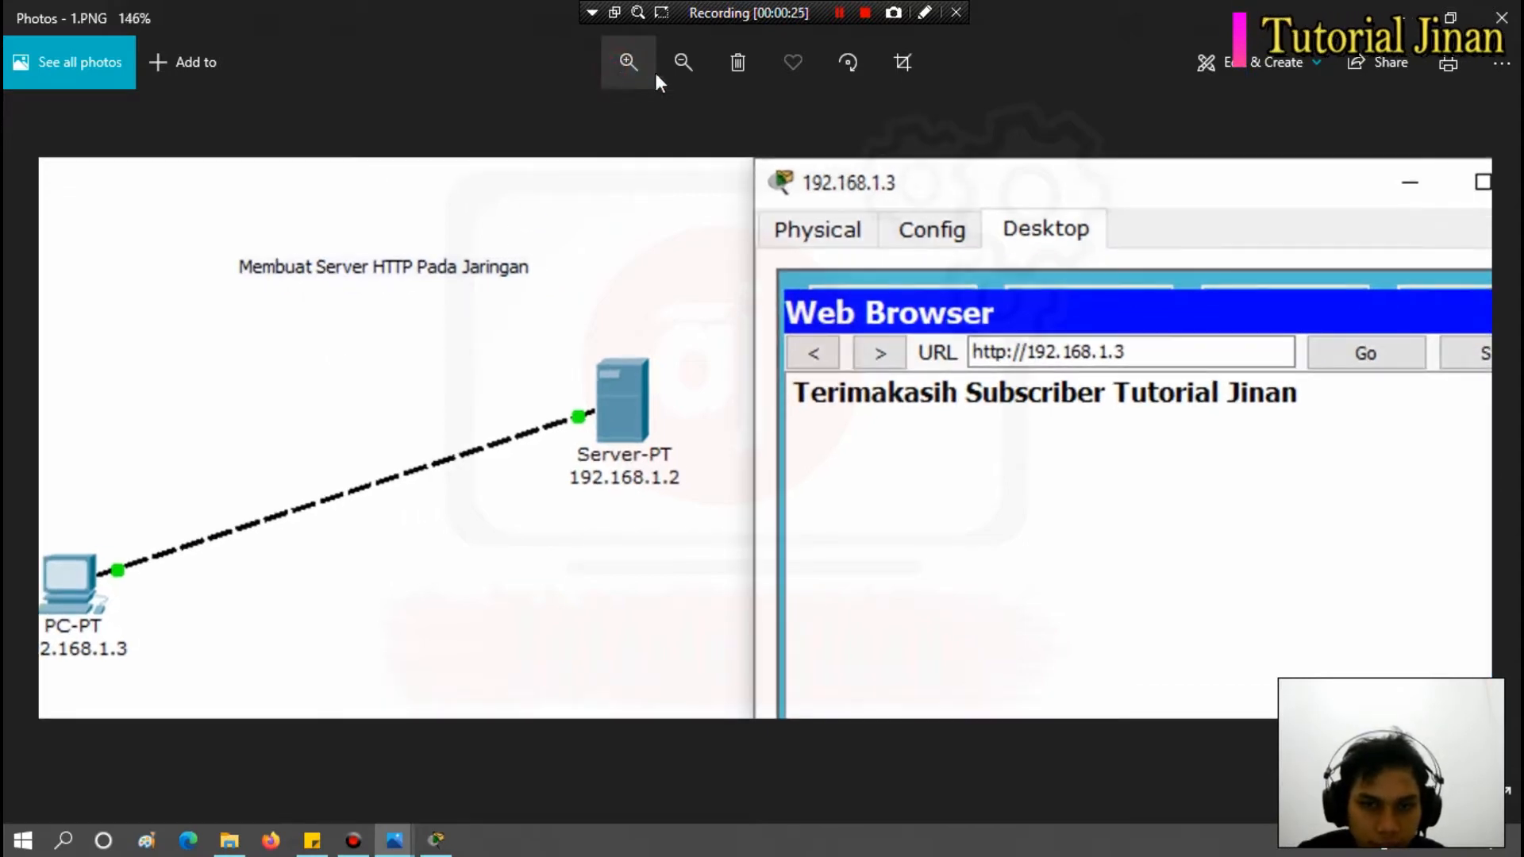
pyautogui.click(682, 62)
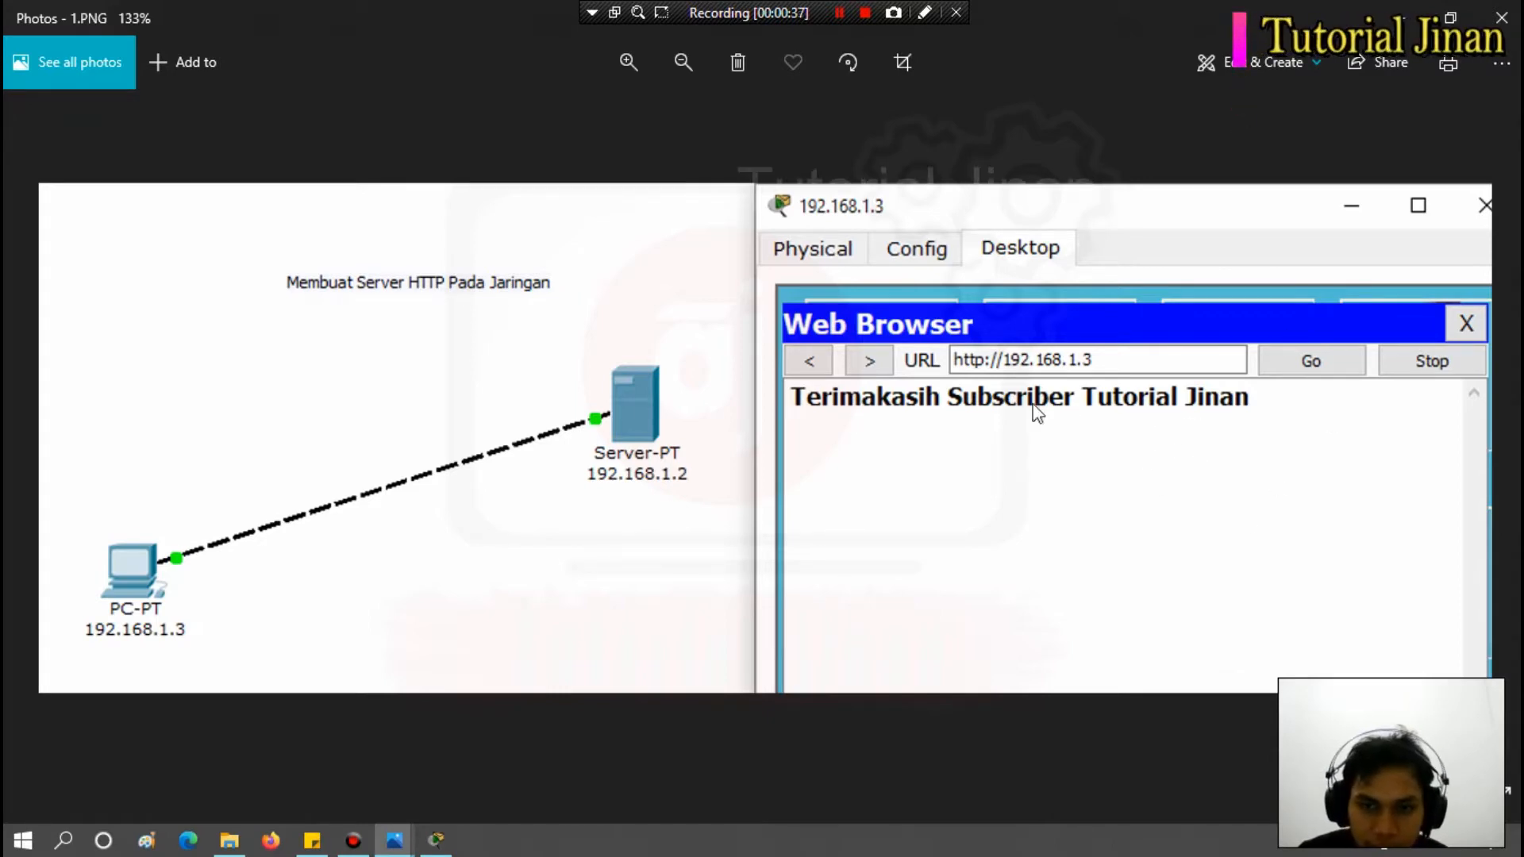
pyautogui.click(1393, 9)
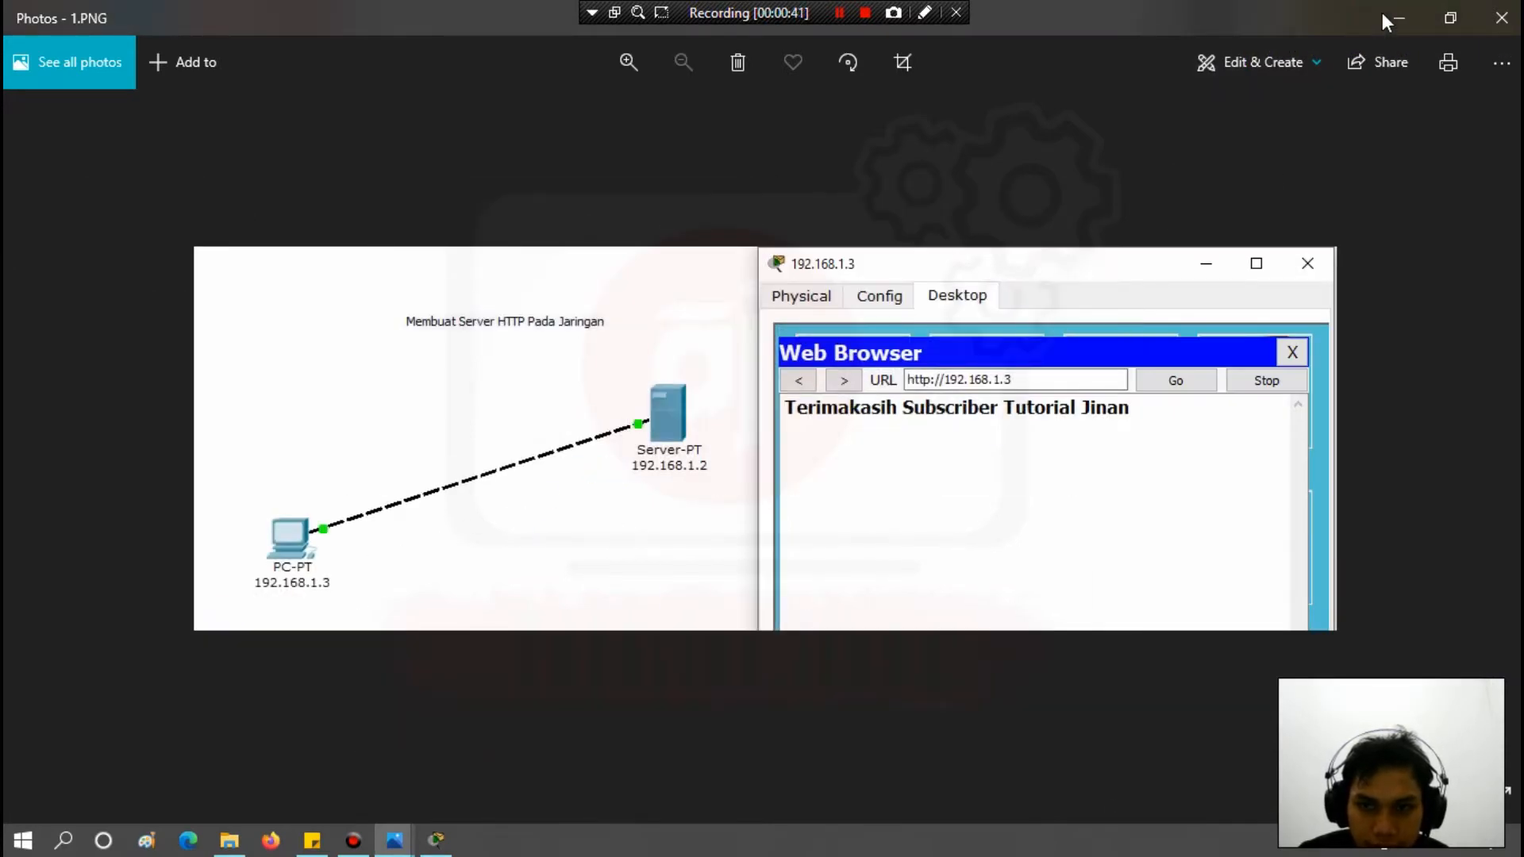
pyautogui.click(1385, 14)
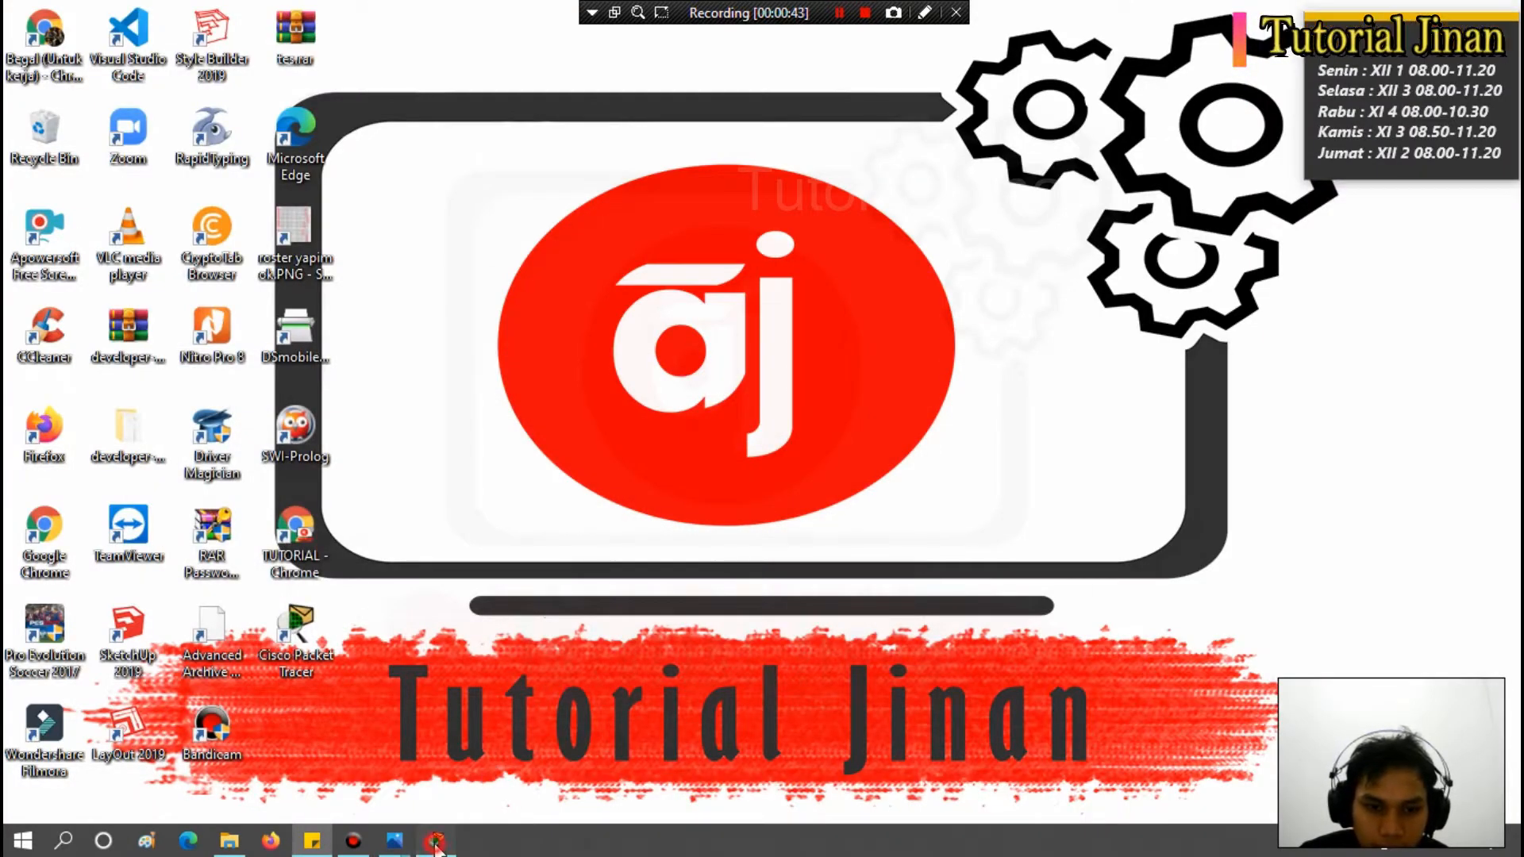
# Switch to Cisco Packet Tracer and maximize its window to show the empty logical workspace.
pyautogui.click(435, 842)
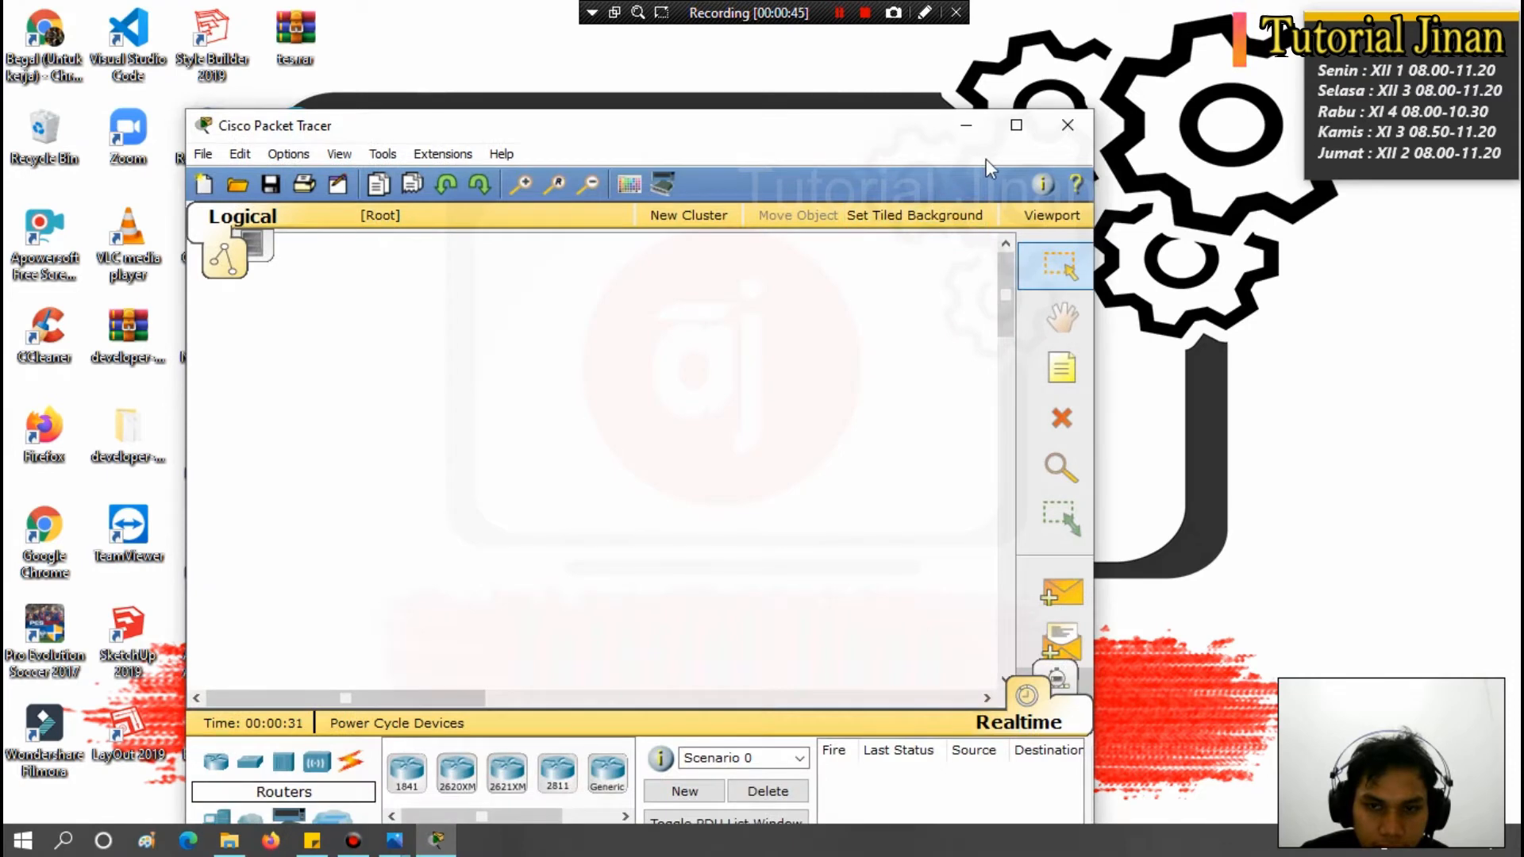
pyautogui.click(1016, 125)
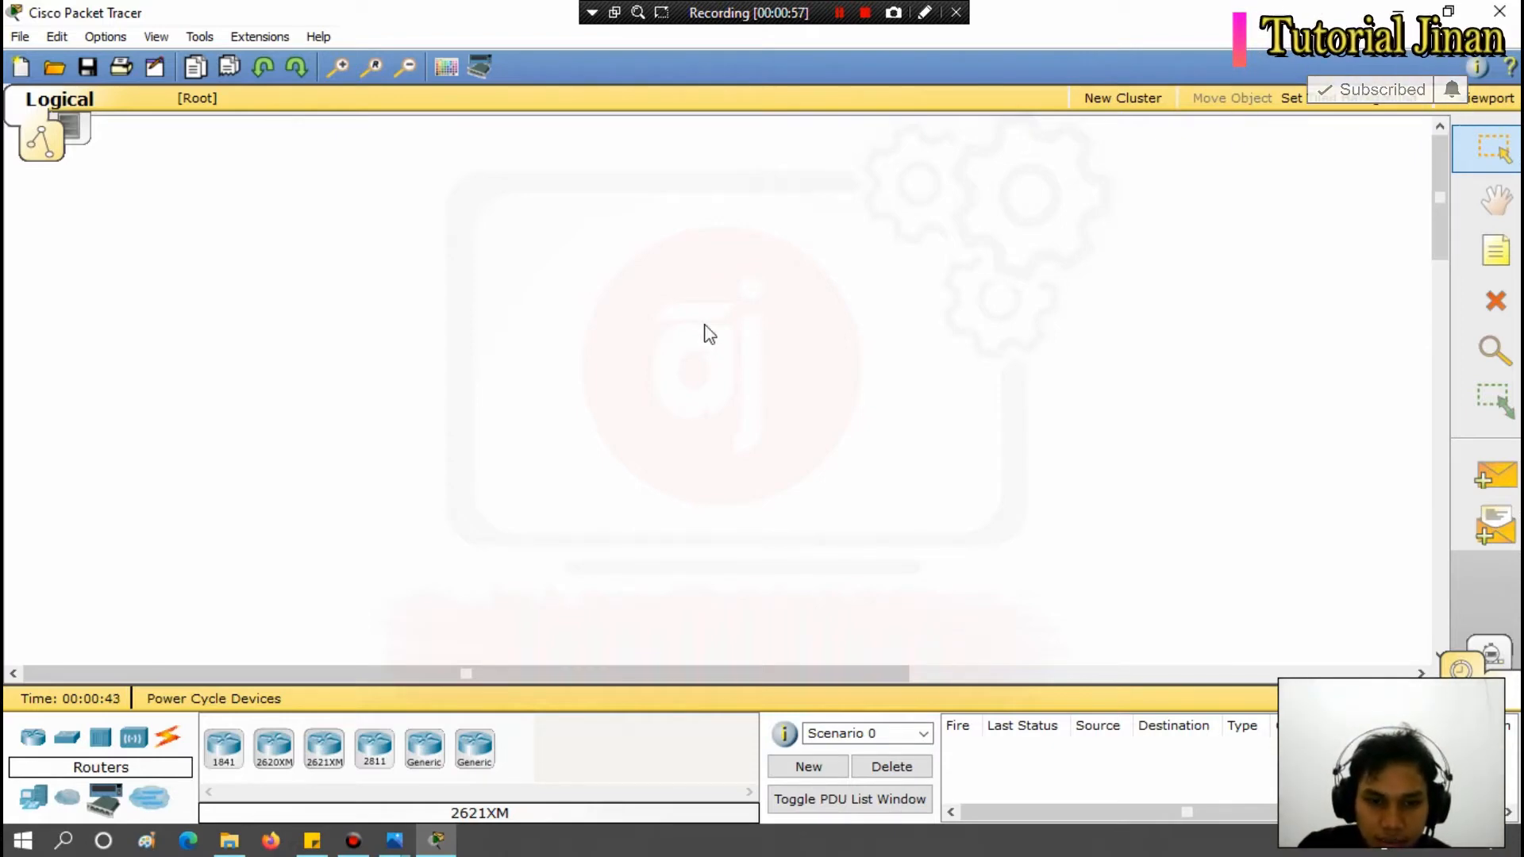
pyautogui.click(448, 676)
pyautogui.moveTo(447, 675); pyautogui.dragTo(560, 683)
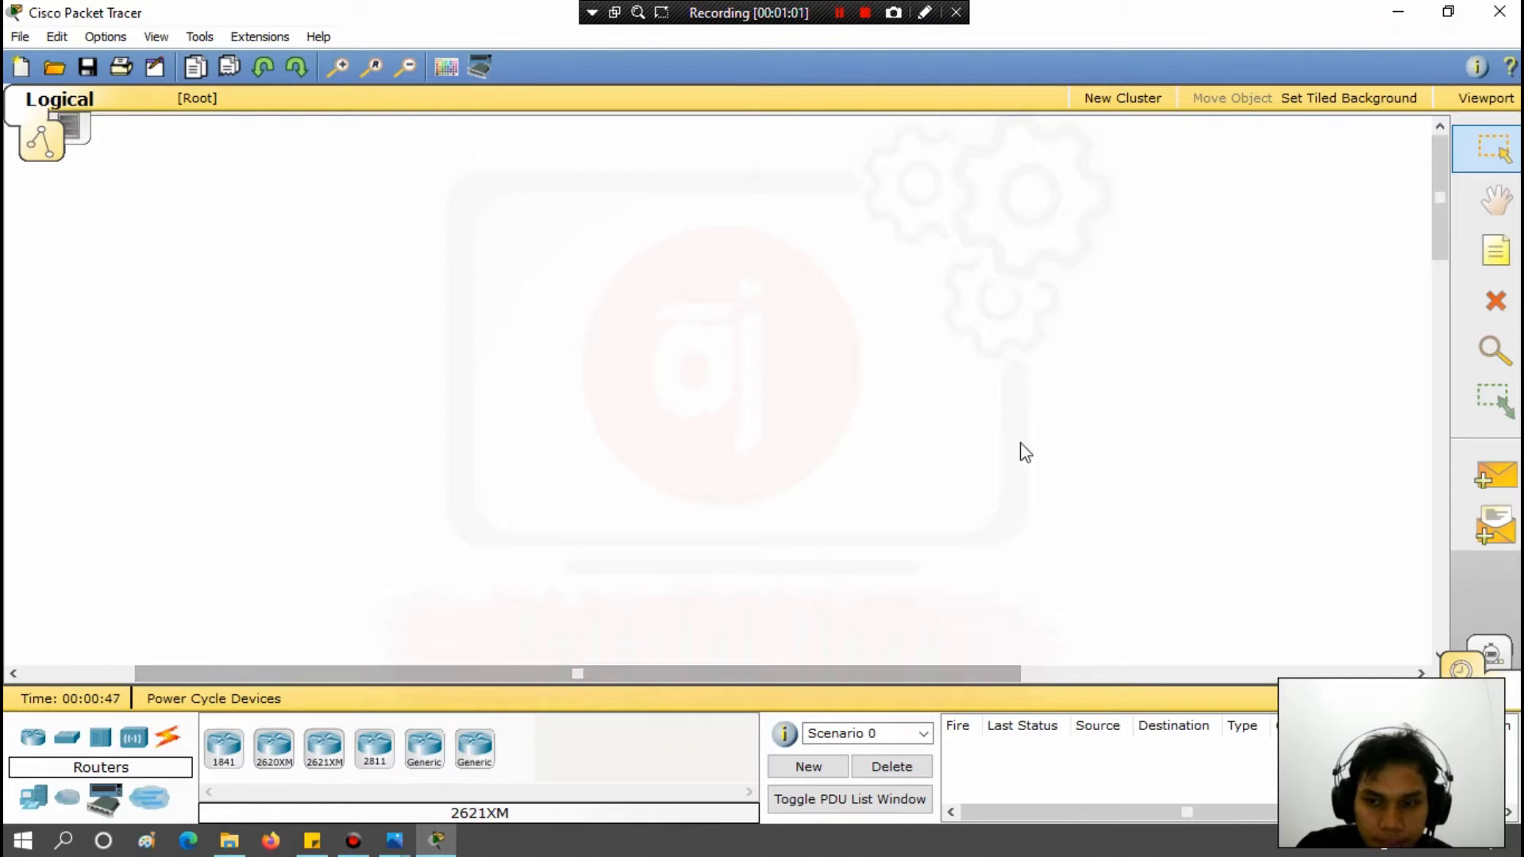
# Place a note near the upper edge of the workspace reading "SImulasi Jaringan Server HTTP".
pyautogui.click(1494, 252)
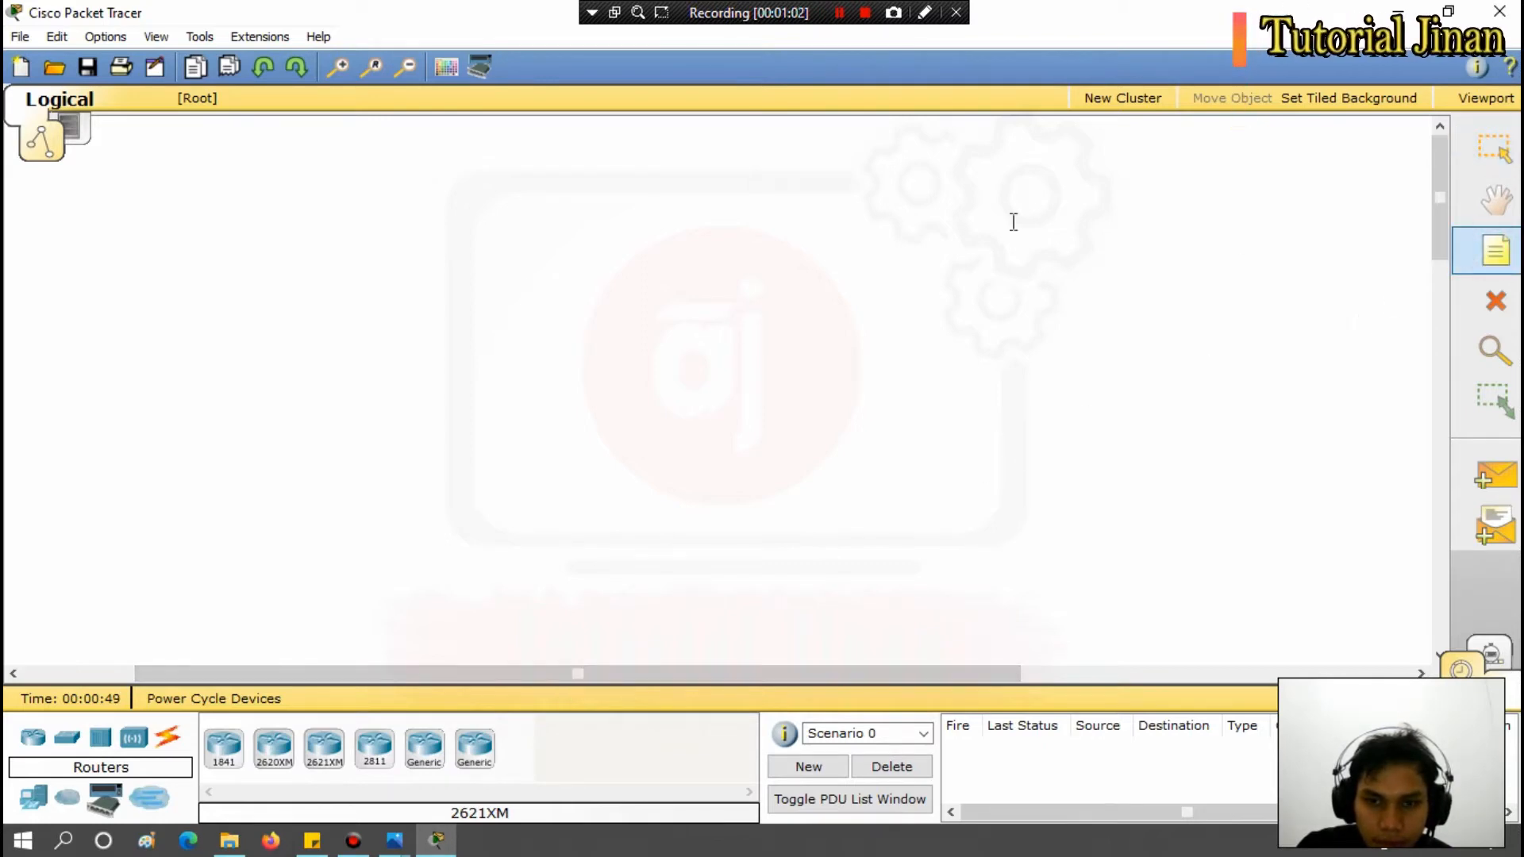
pyautogui.click(477, 170)
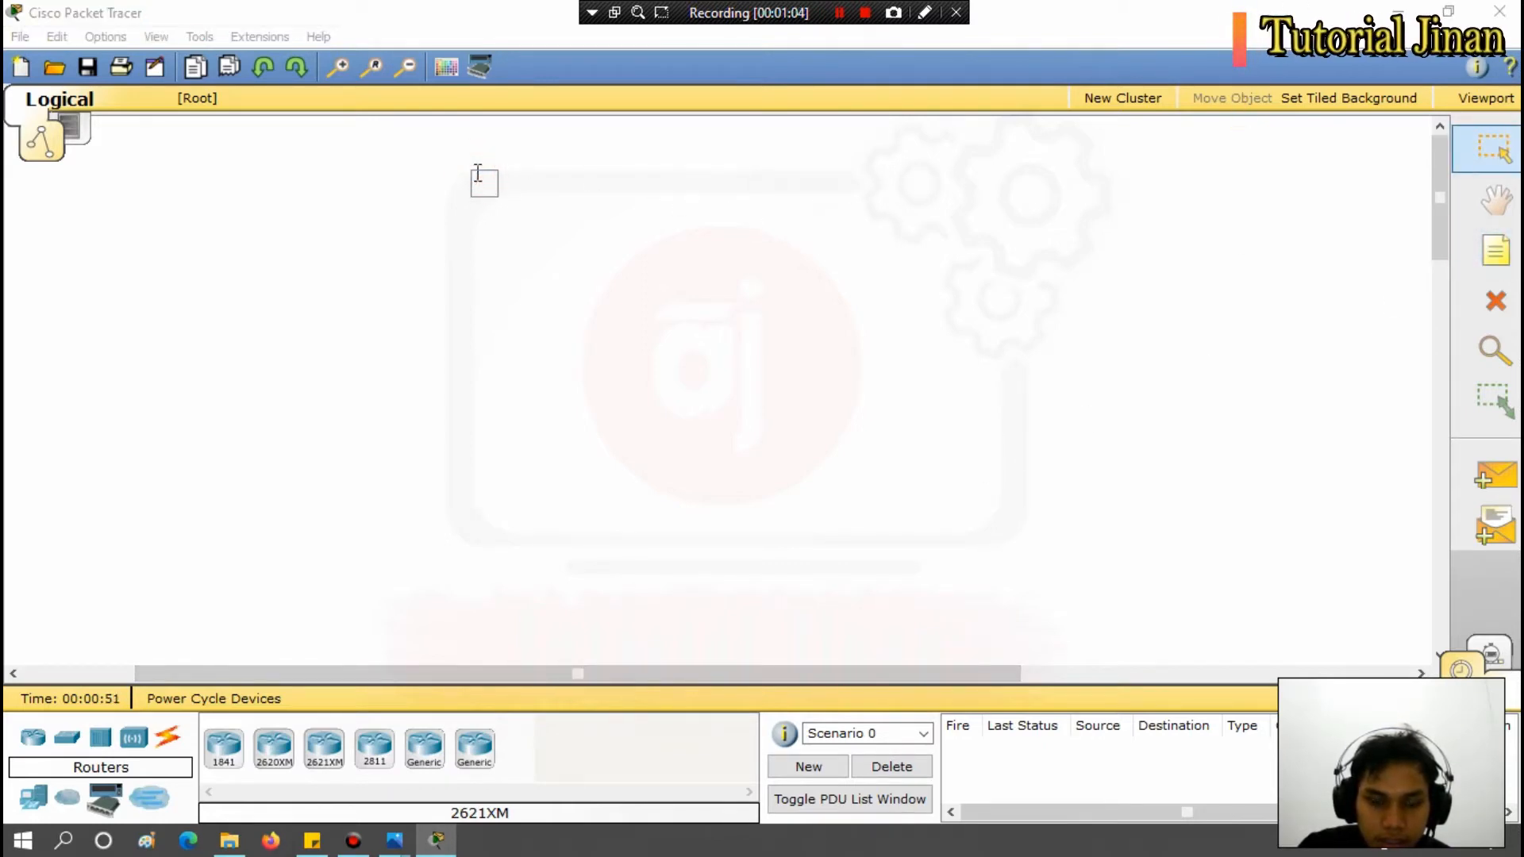
pyautogui.write('S')
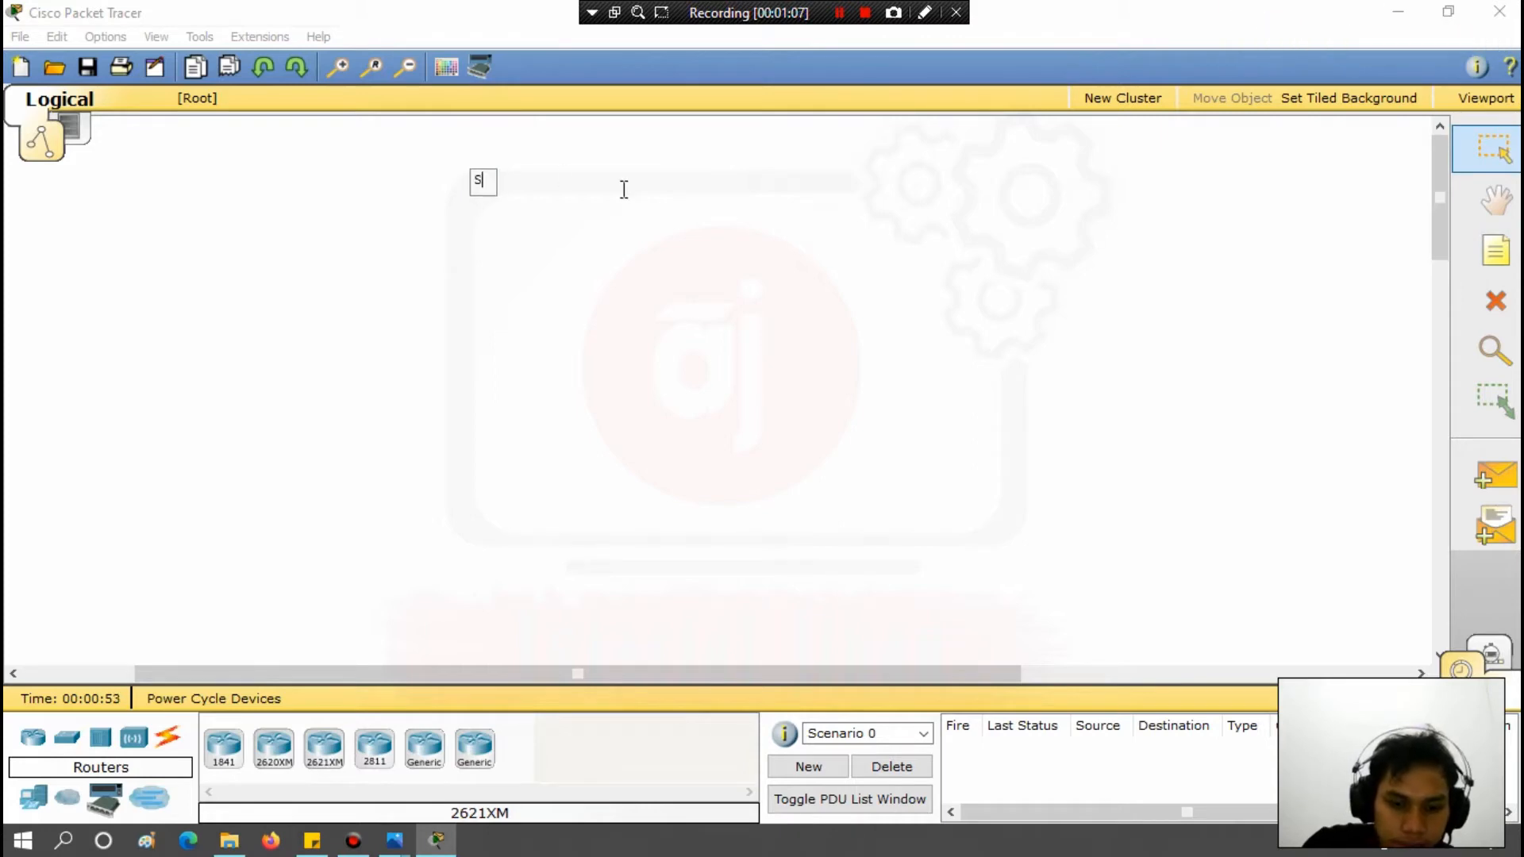
pyautogui.write('Imulasi')
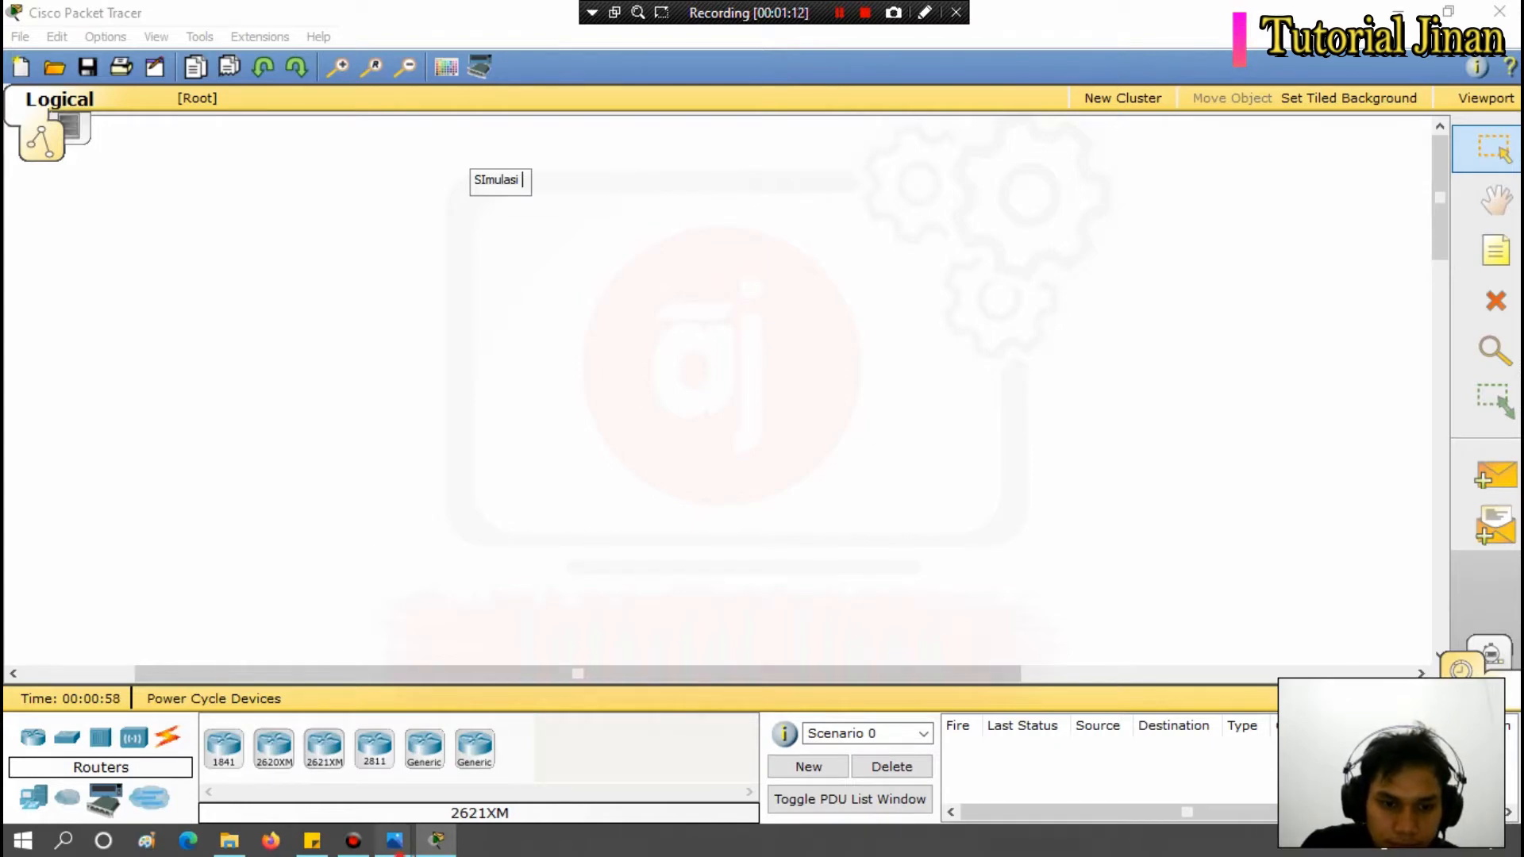
pyautogui.moveTo(395, 840)
pyautogui.moveTo(448, 712)
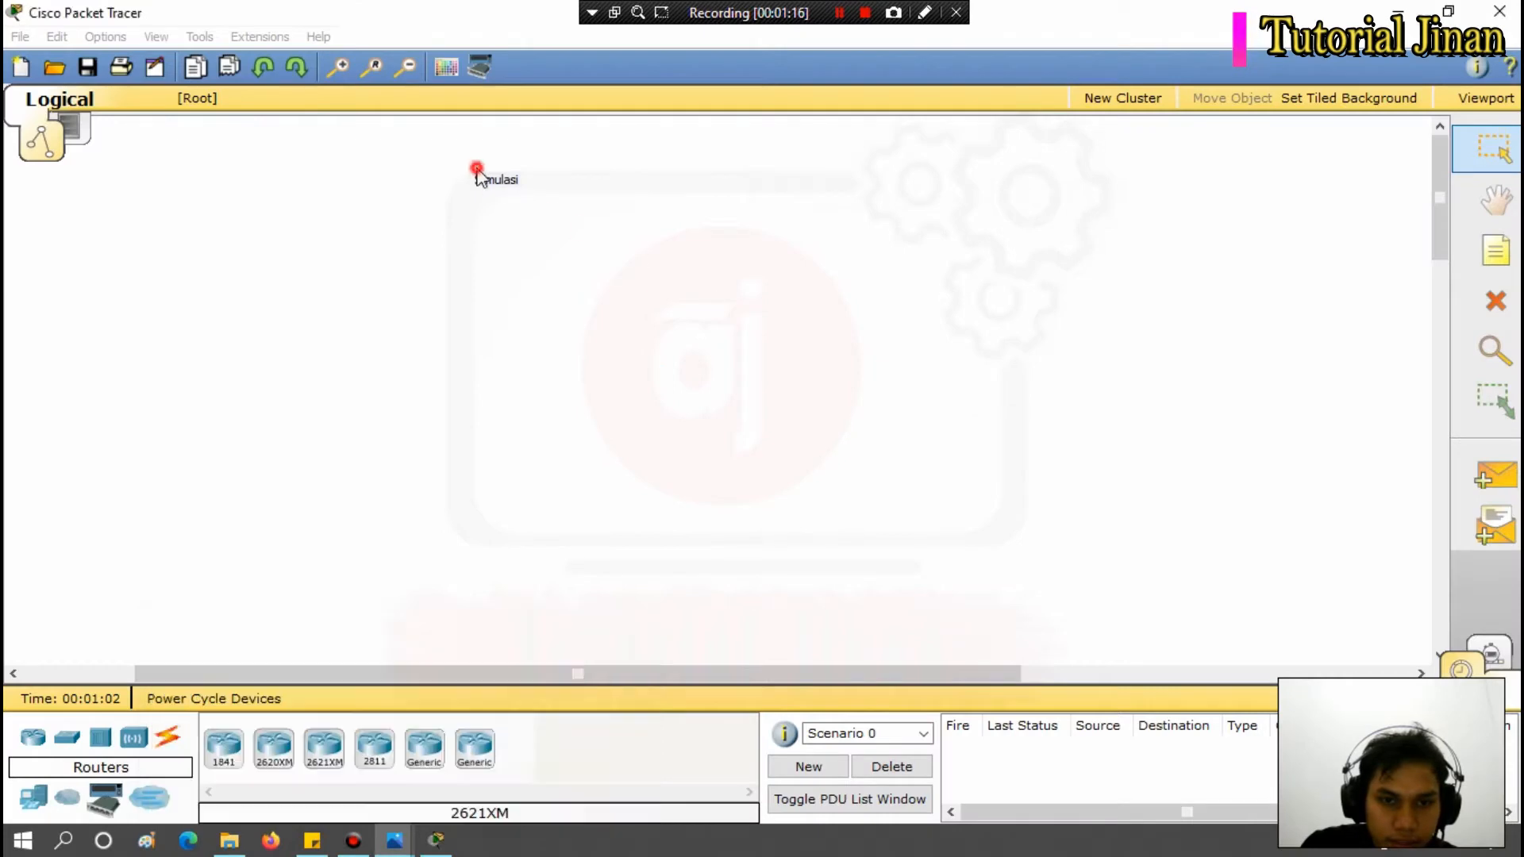
pyautogui.click(517, 180)
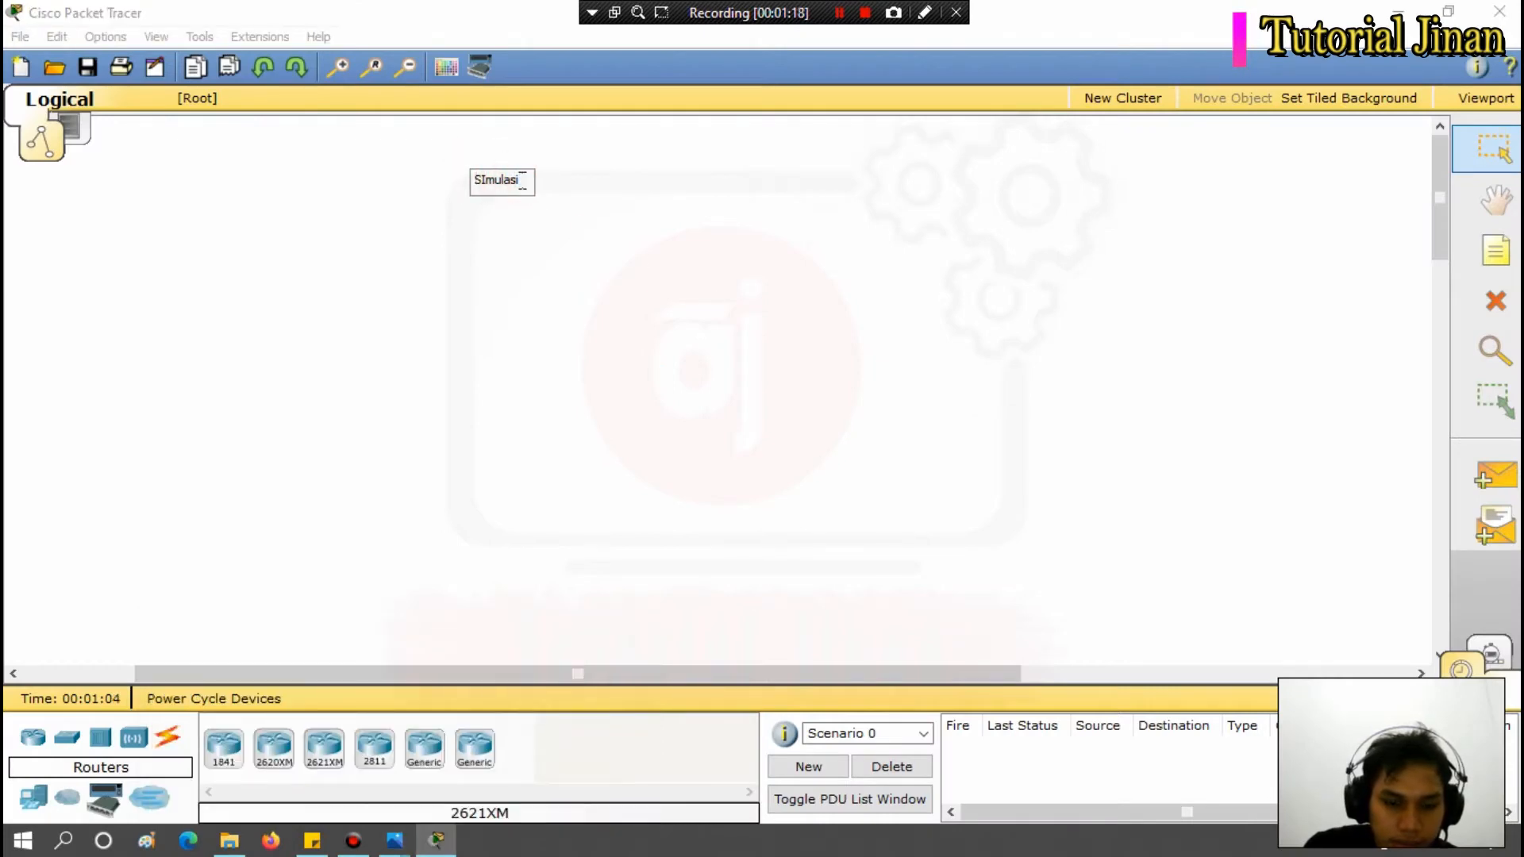
pyautogui.write('Jaring')
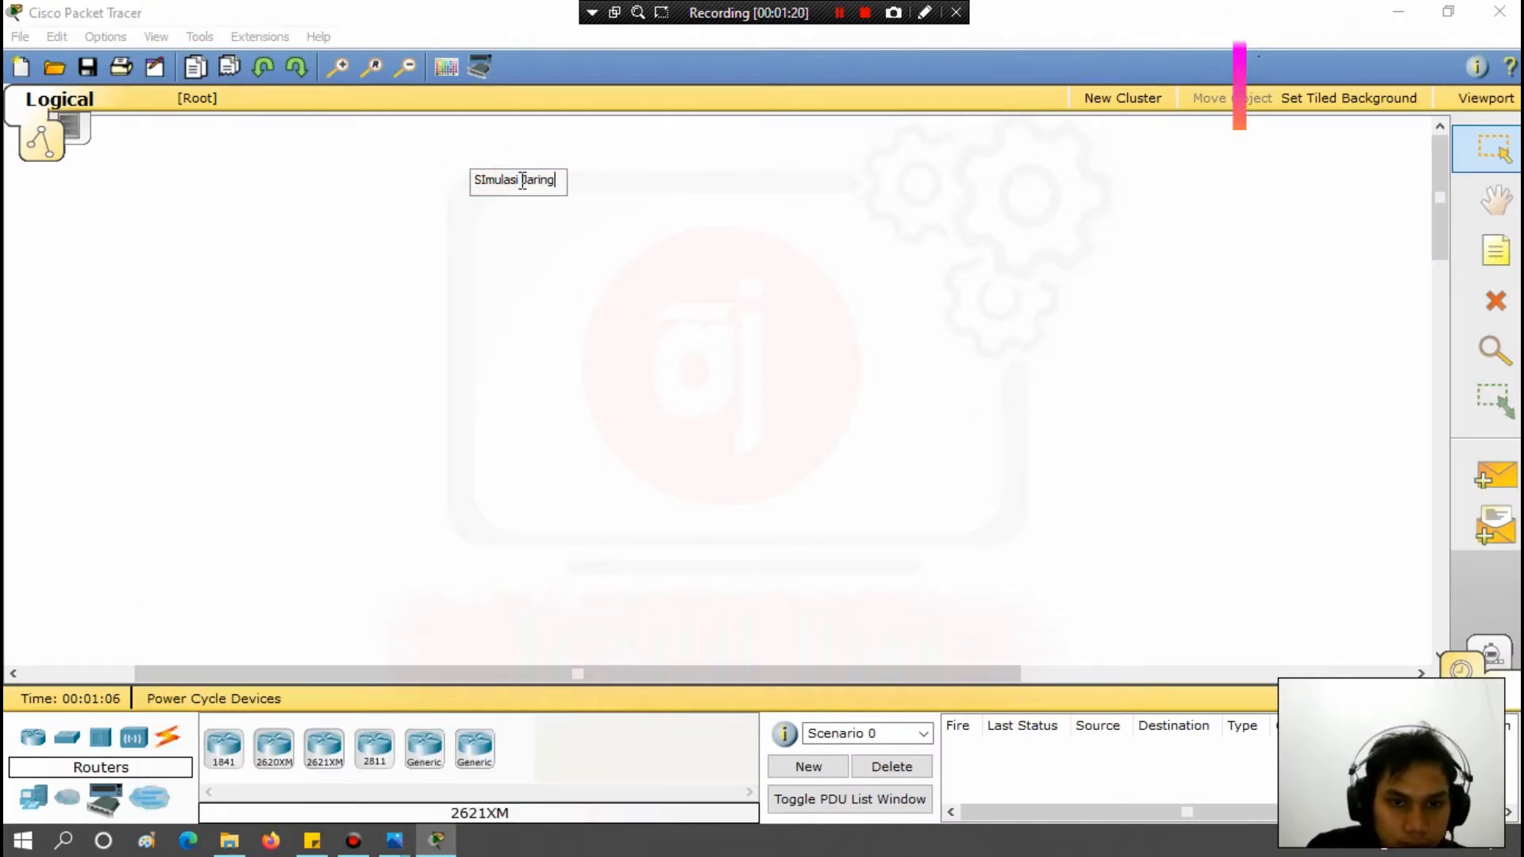
pyautogui.write('an Server HTTP')
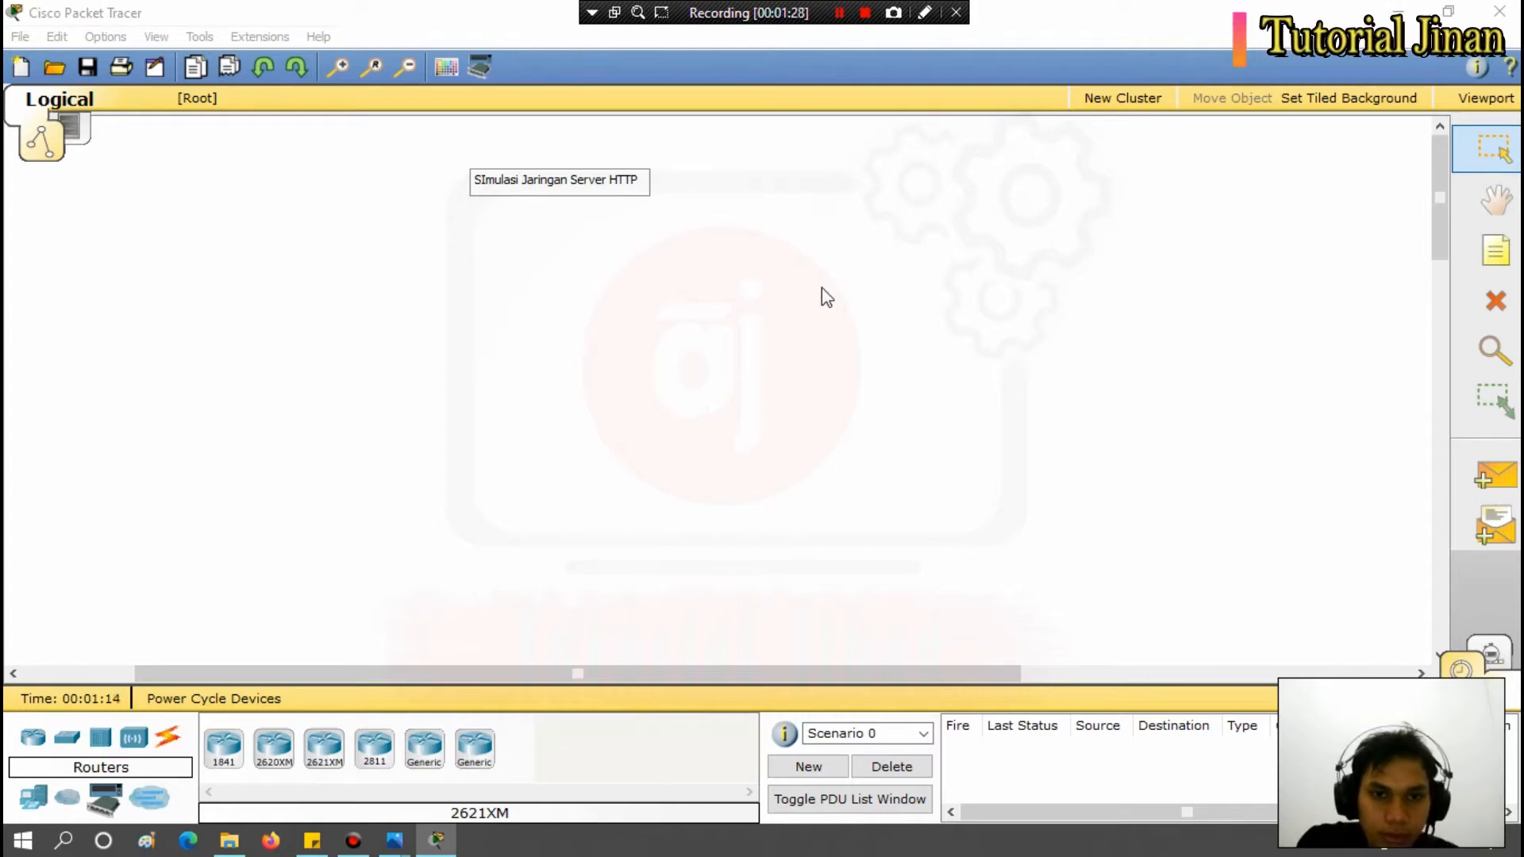
# Correct the note's first word to "Simulasi" and move the note toward the upper middle of the workspace.
pyautogui.click(484, 172)
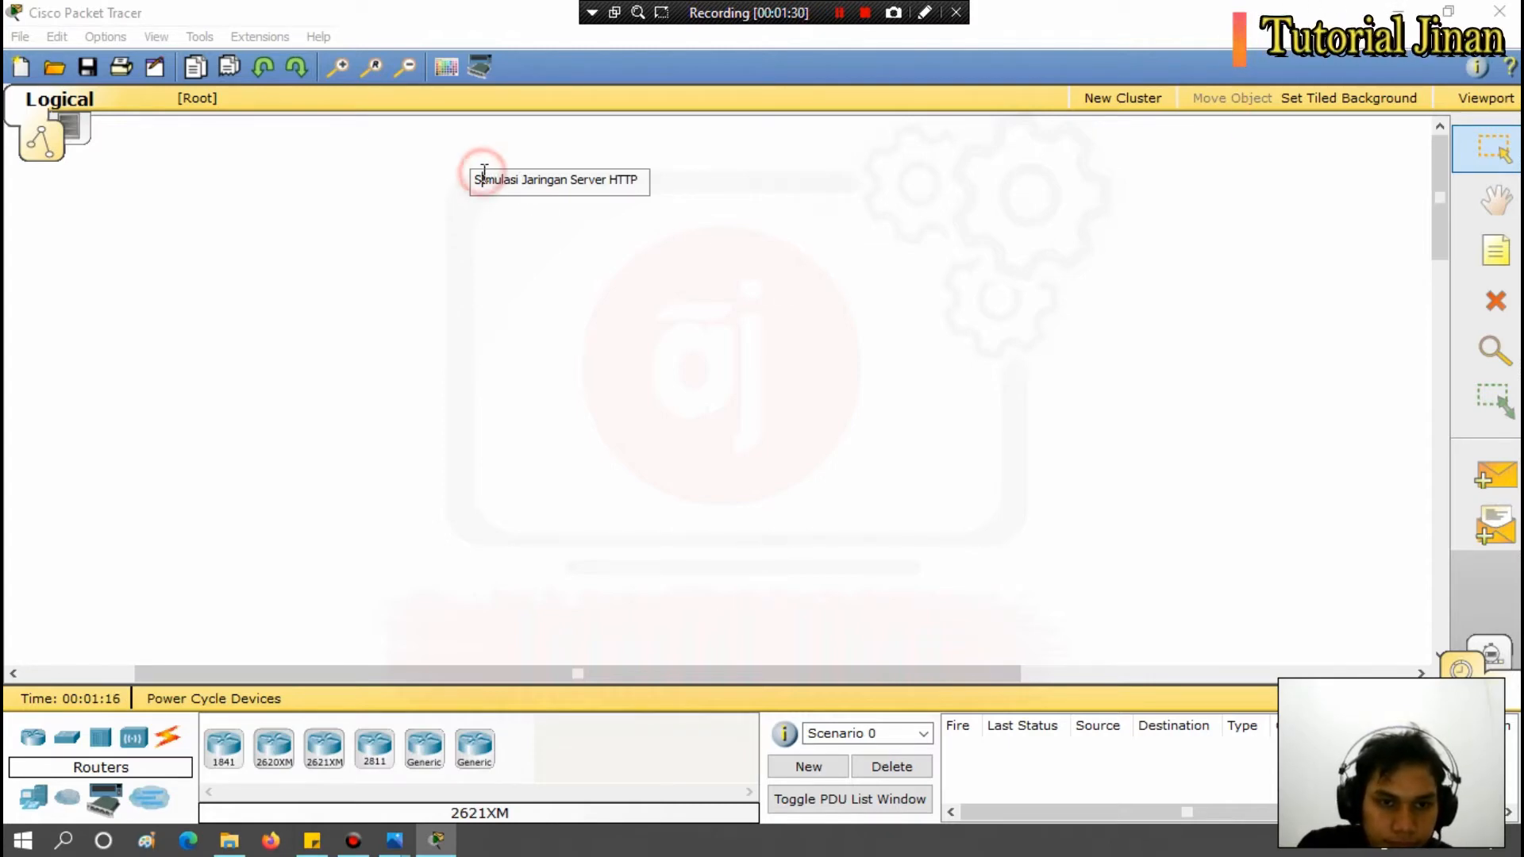
pyautogui.click(622, 304)
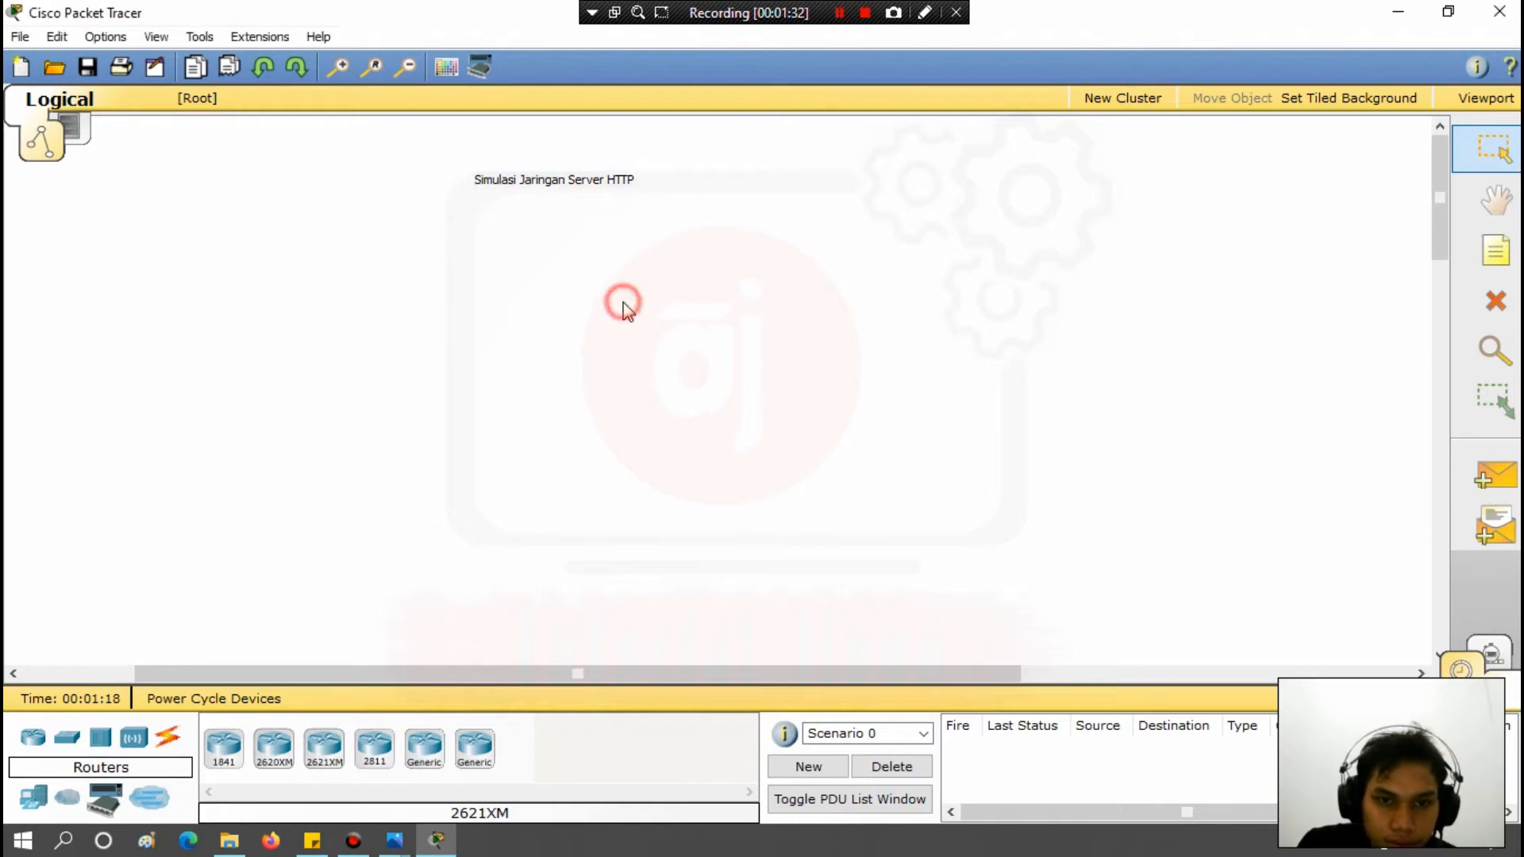
pyautogui.moveTo(567, 187); pyautogui.dragTo(686, 176)
pyautogui.click(775, 329)
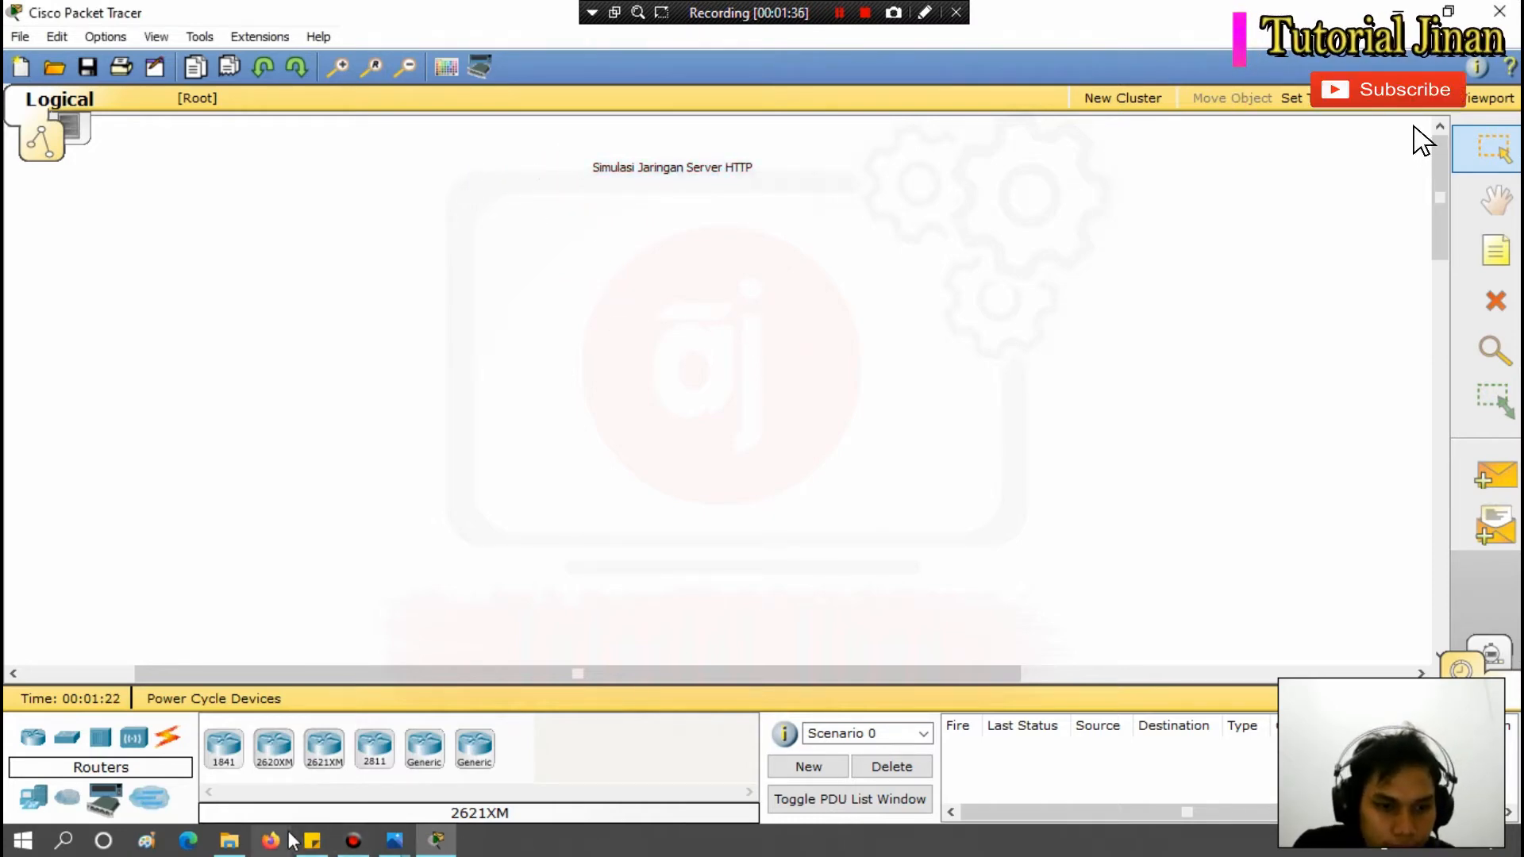
# Add a generic PC-PT end device to the workspace, below and to the left of the title note.
pyautogui.click(33, 796)
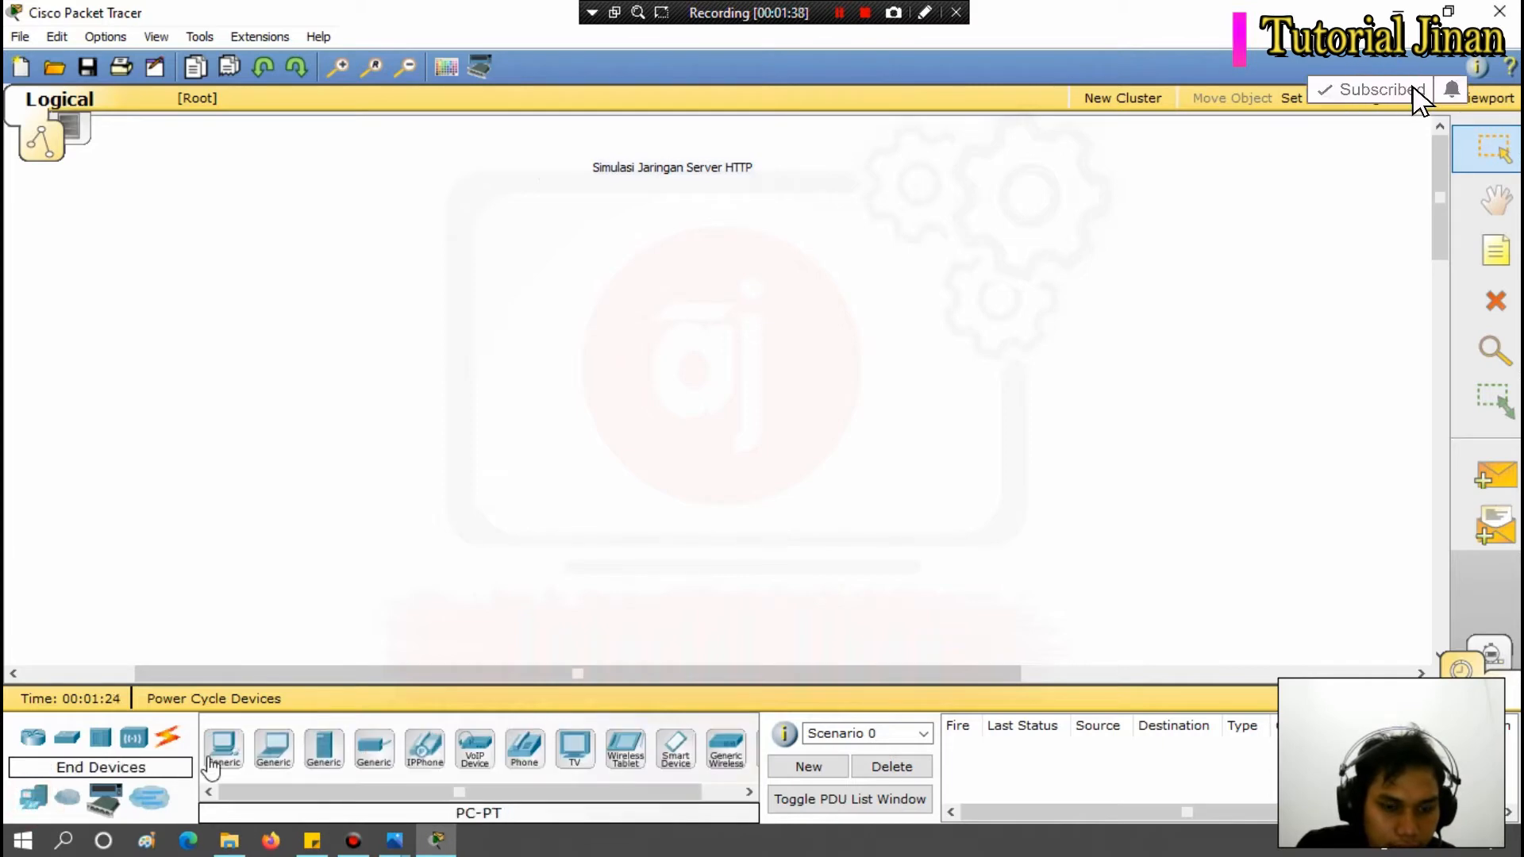
pyautogui.click(223, 748)
pyautogui.click(363, 451)
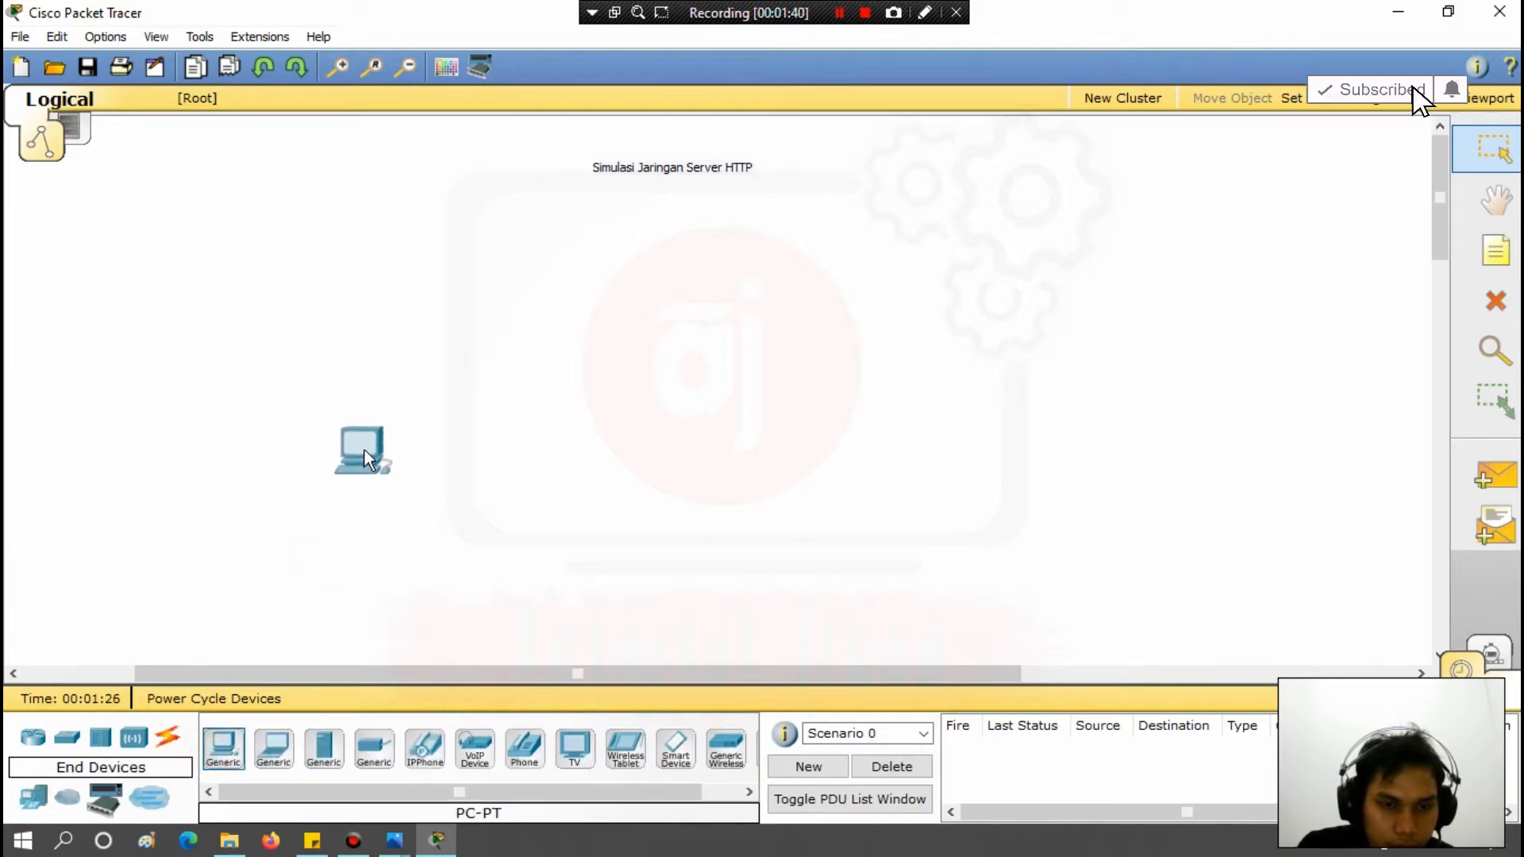
pyautogui.click(362, 453)
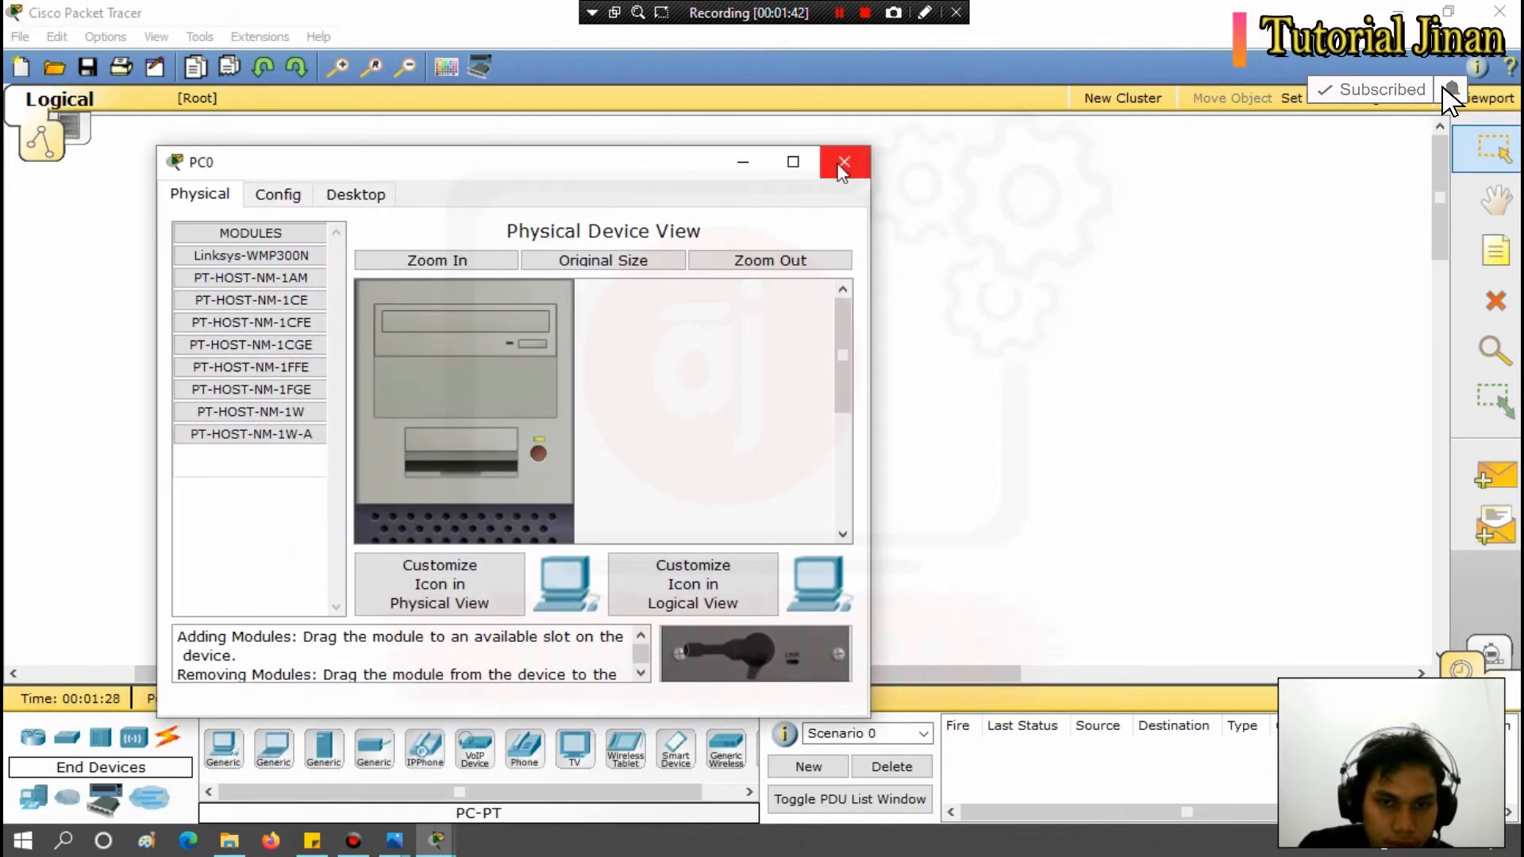
pyautogui.click(843, 164)
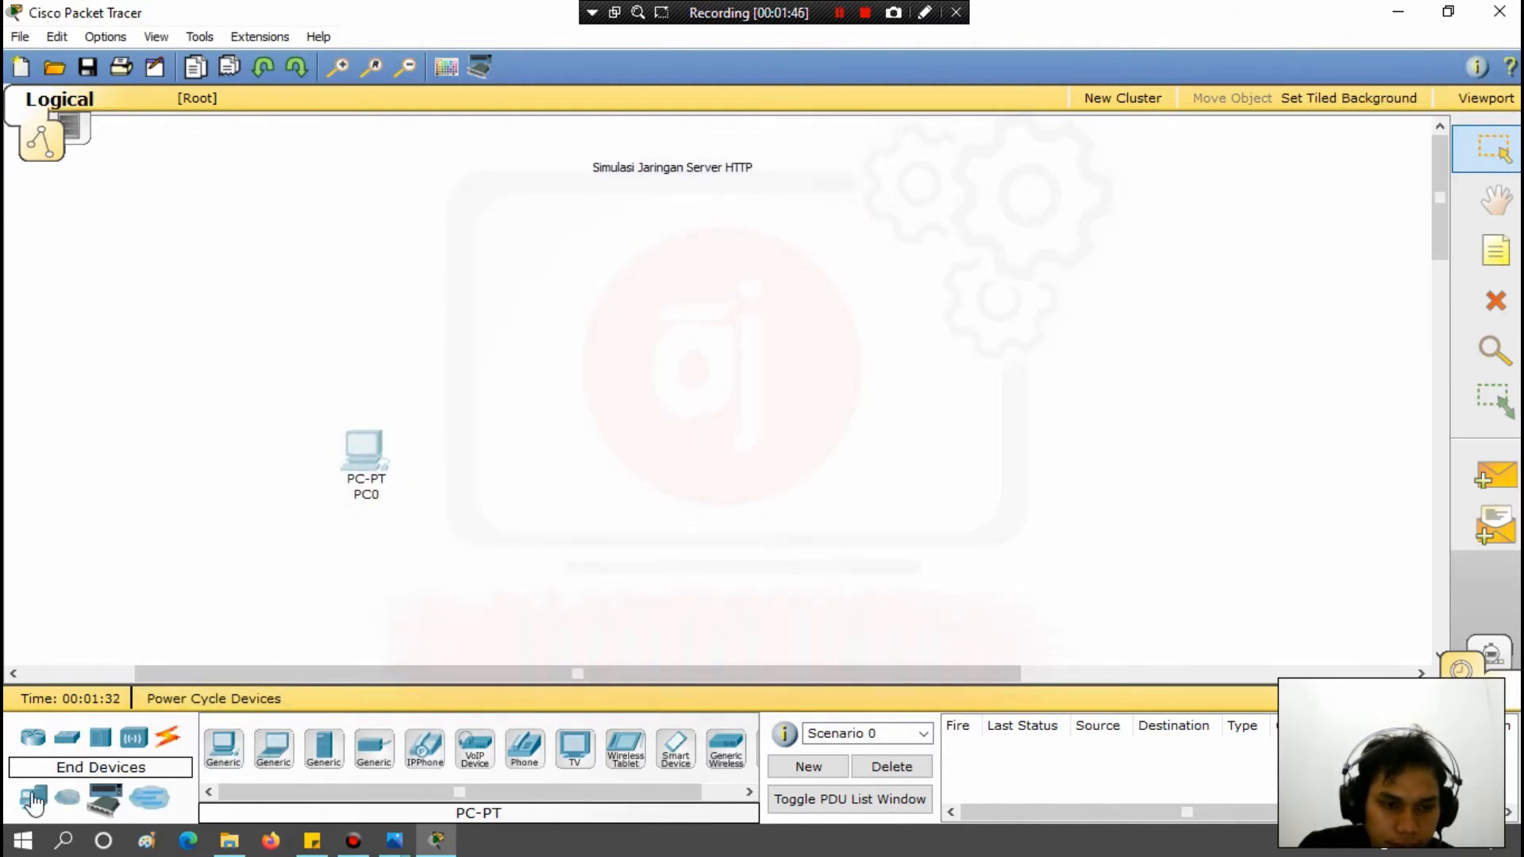
# Add a generic Server-PT end device above and to the right of the PC.
pyautogui.click(320, 751)
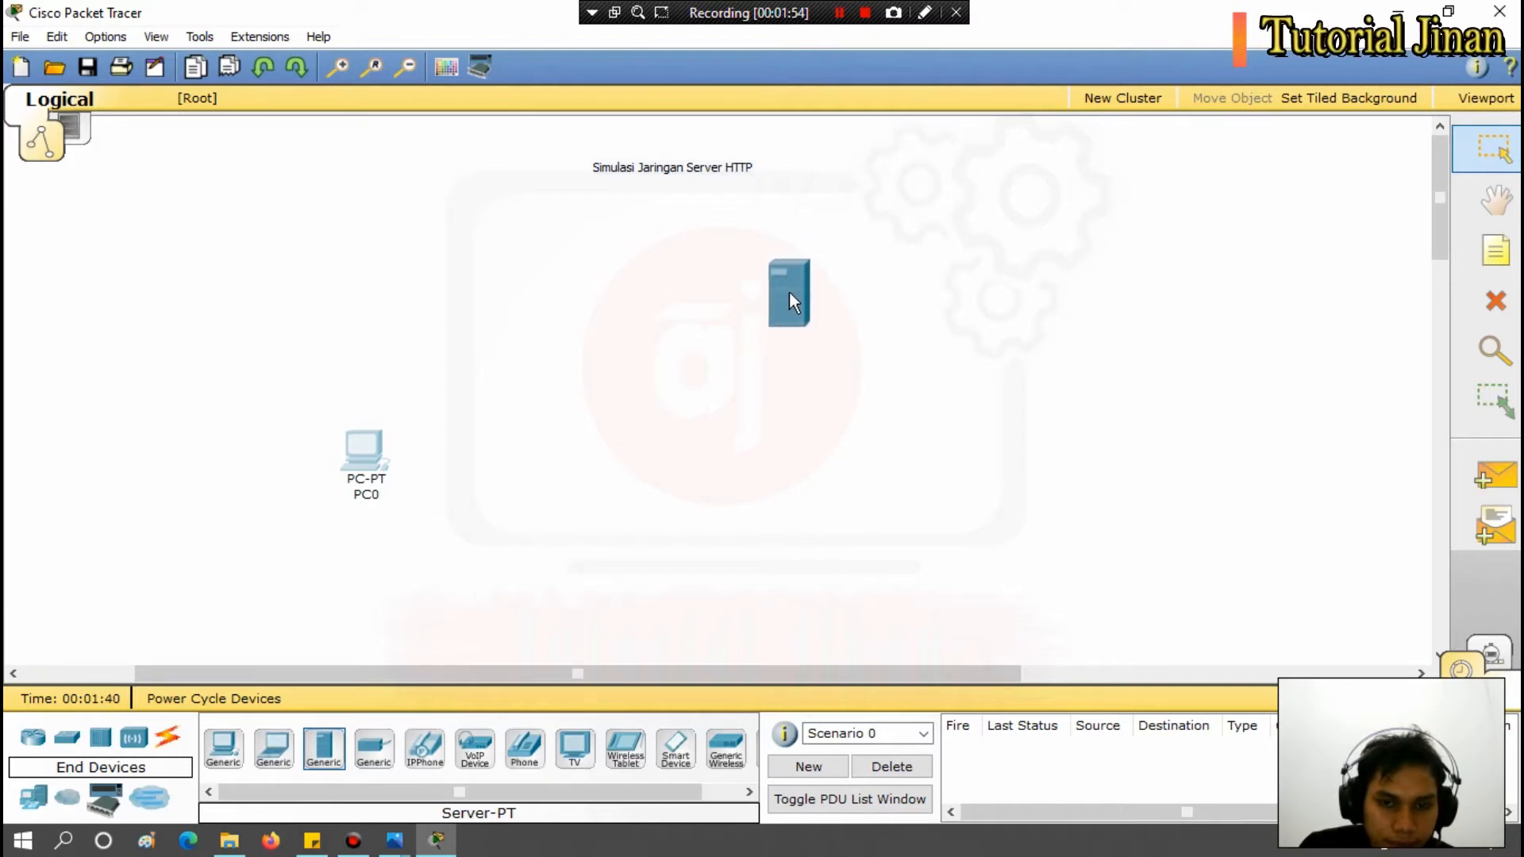
pyautogui.click(764, 292)
pyautogui.click(888, 409)
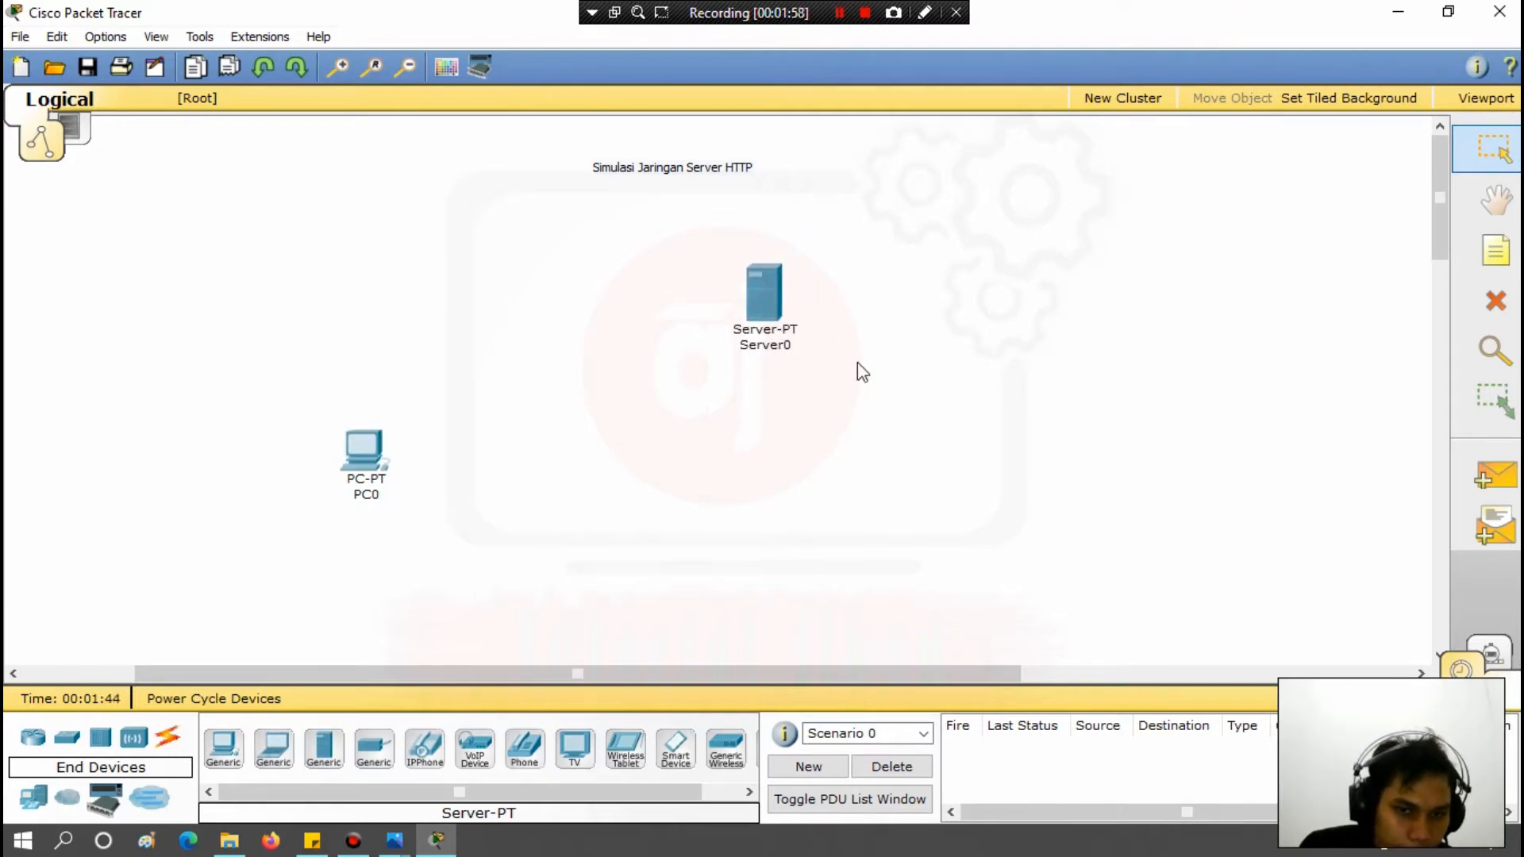
# Rename the server's label to its intended IP address, 192.168.1.2.
pyautogui.click(782, 346)
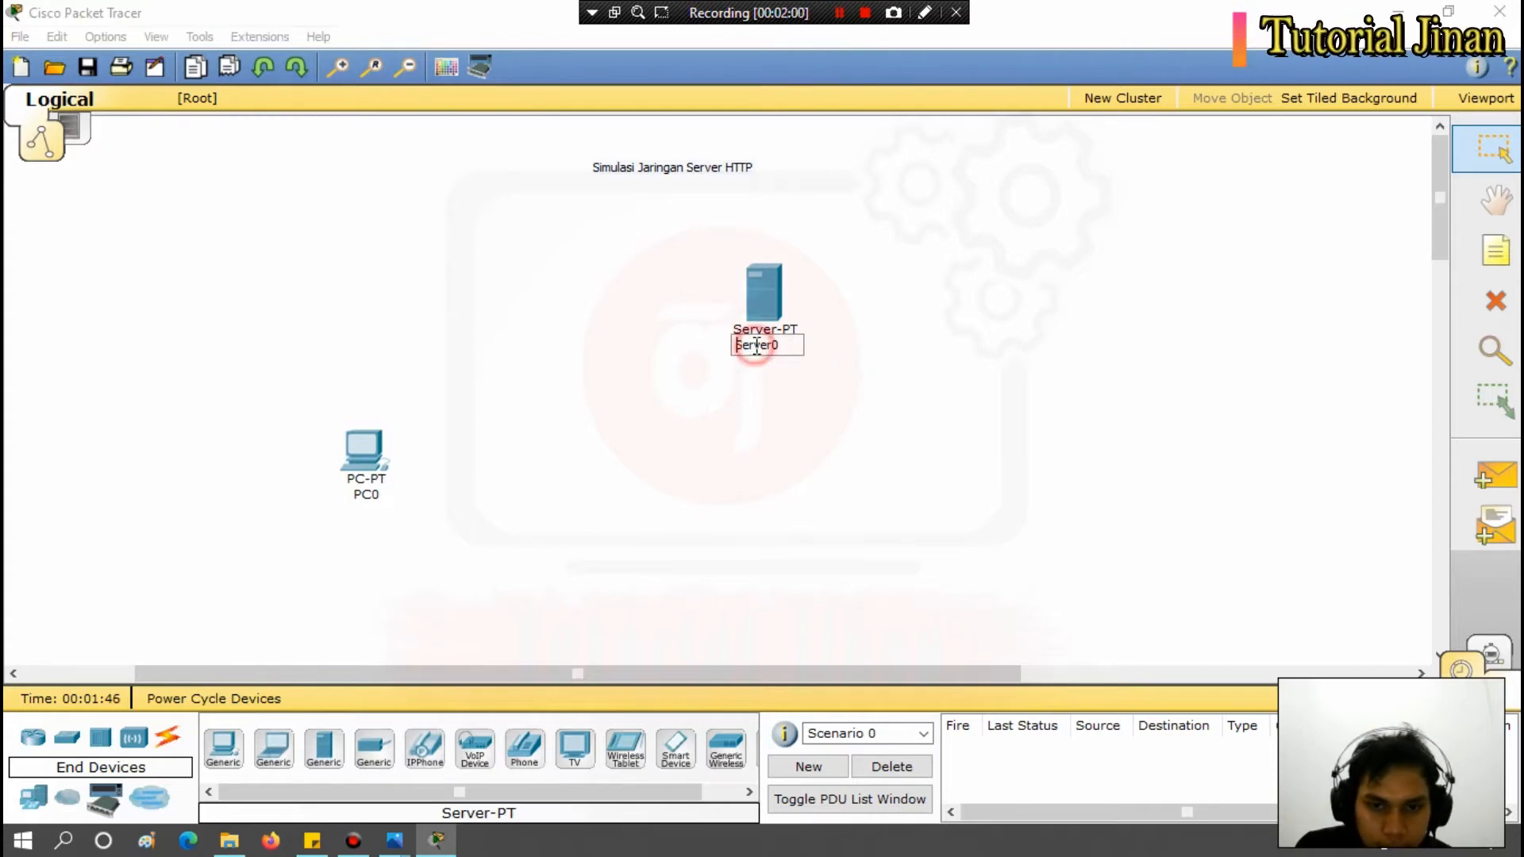
pyautogui.moveTo(782, 346); pyautogui.dragTo(693, 348)
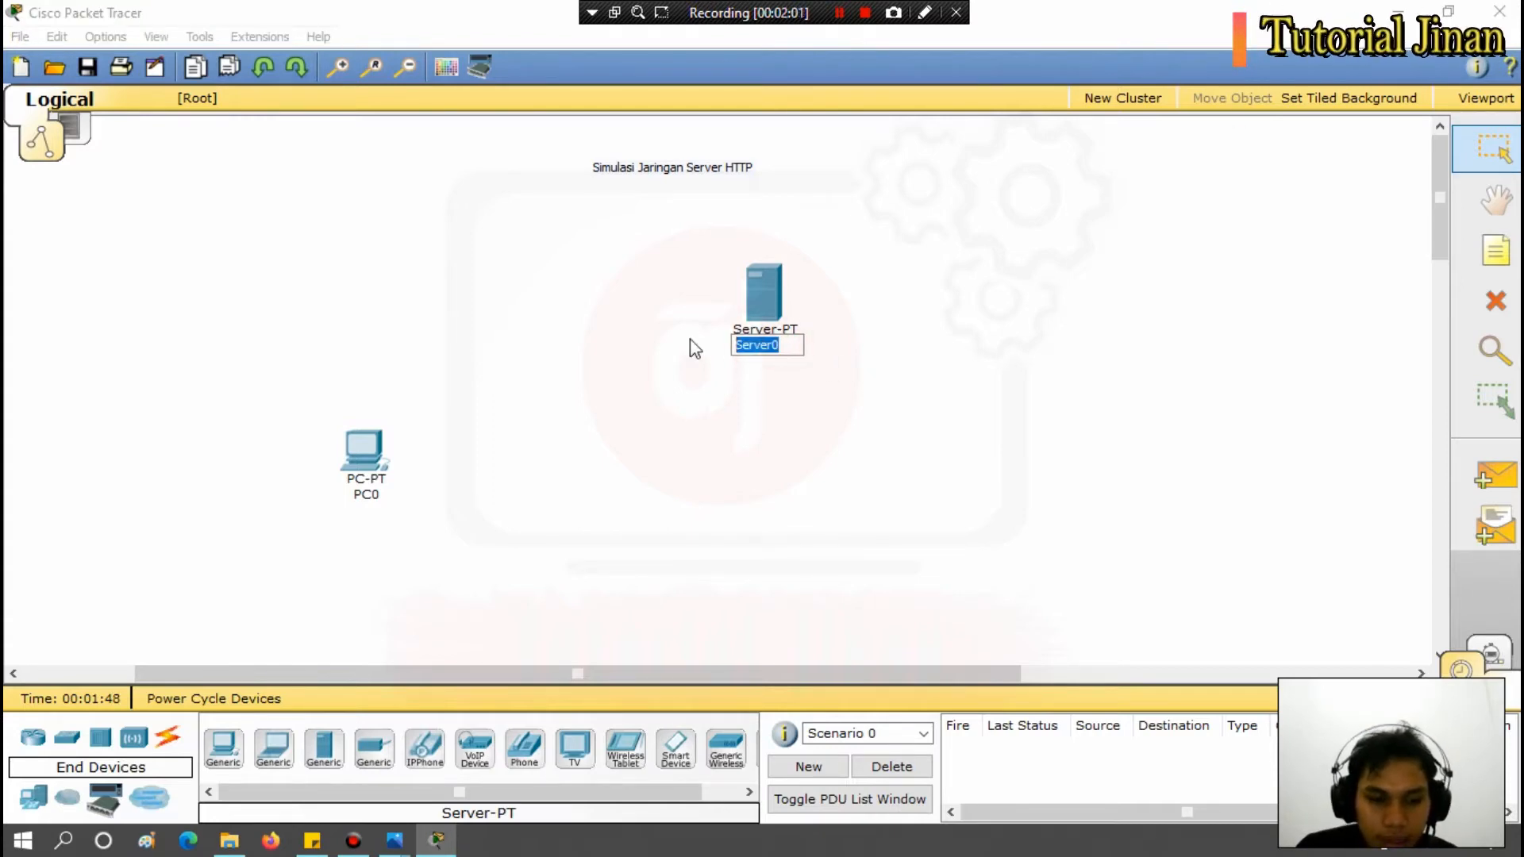
pyautogui.write('192')
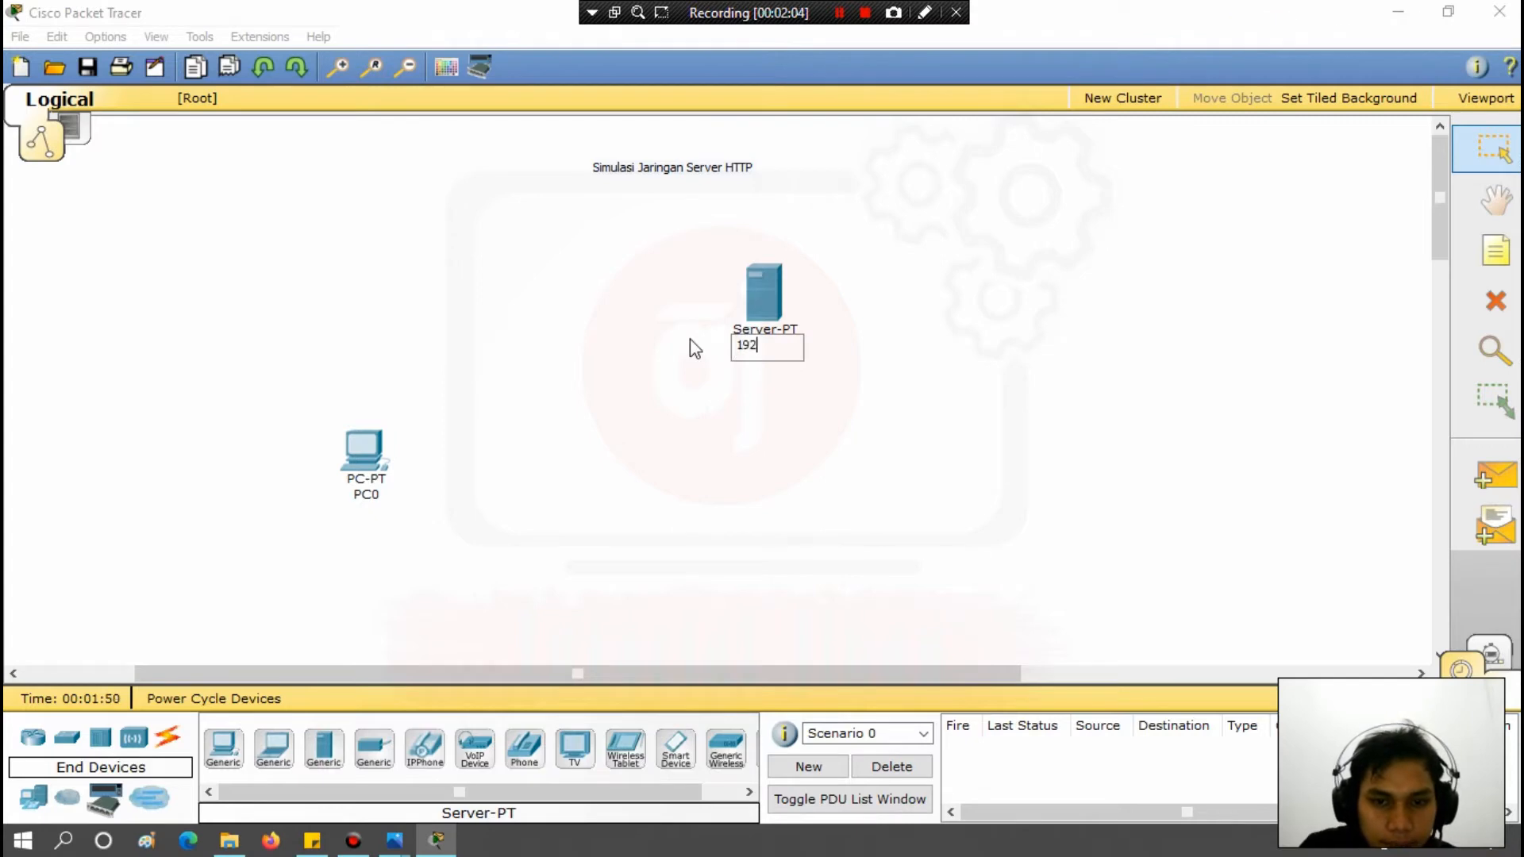
pyautogui.write('.168')
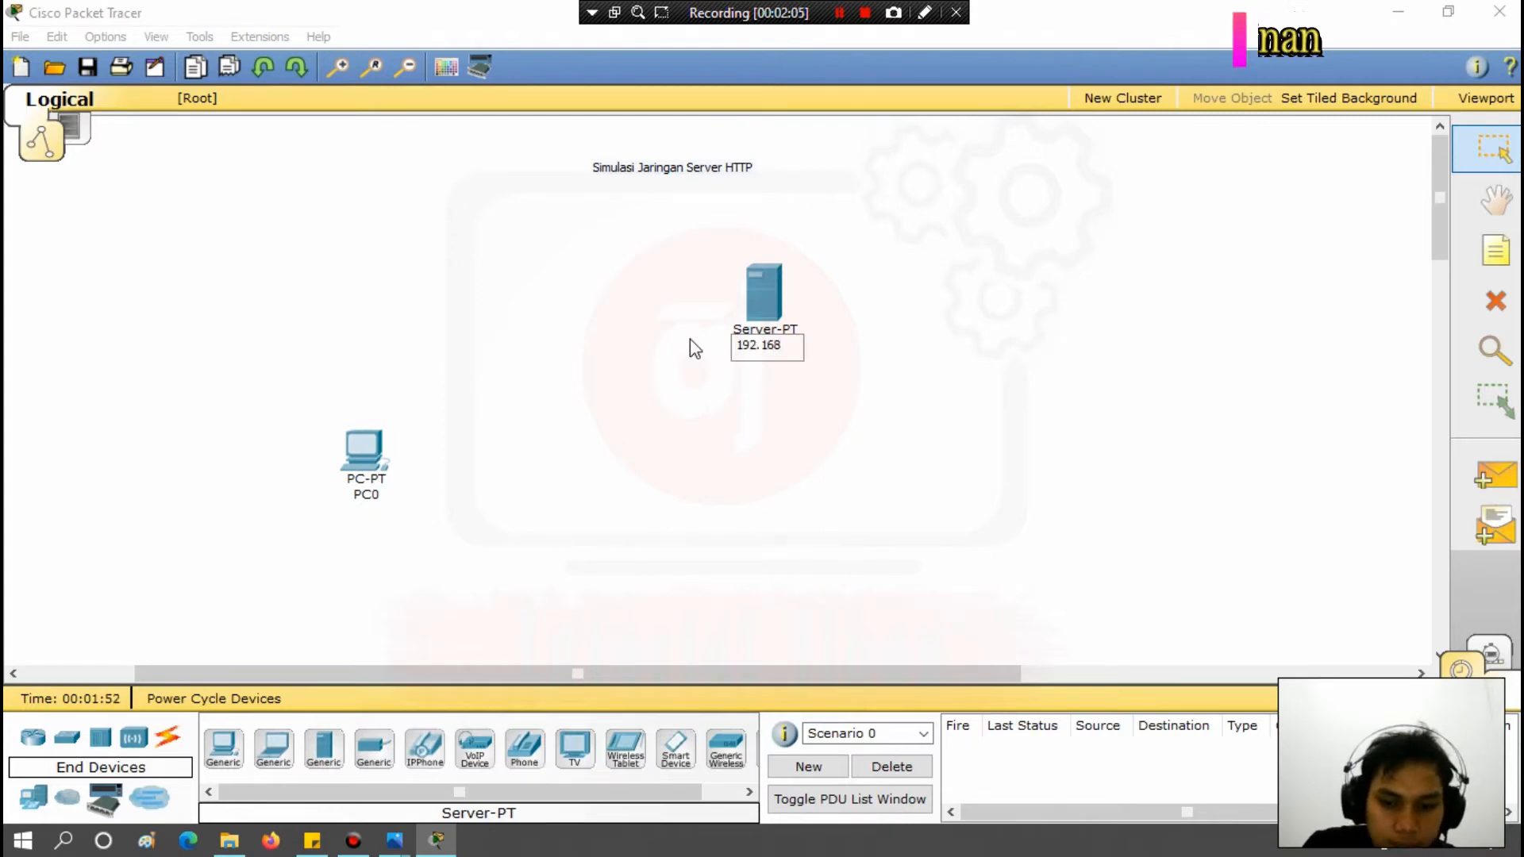
pyautogui.write('.1.2')
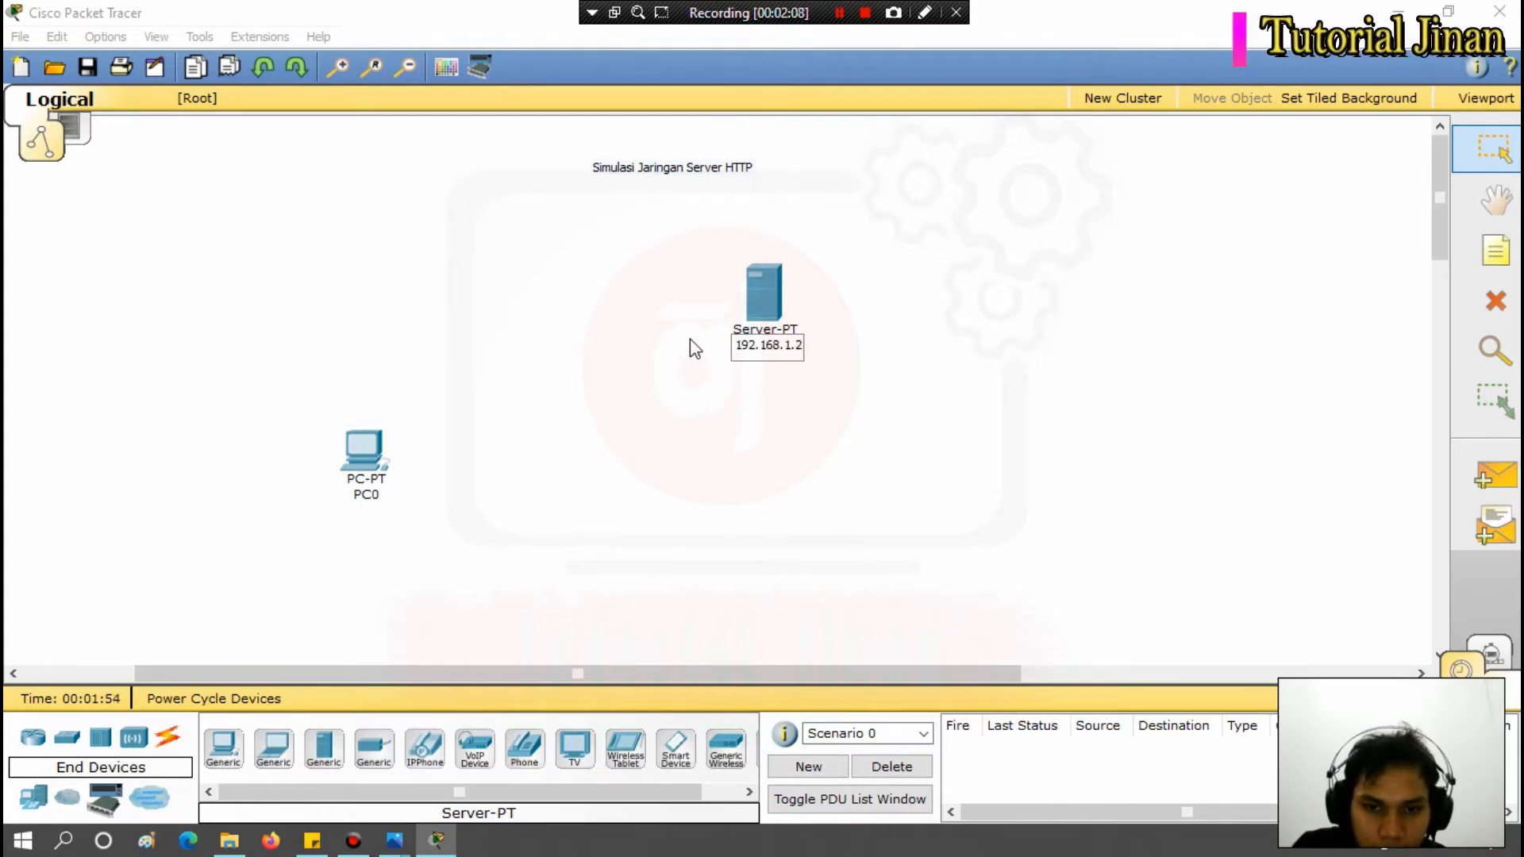
pyautogui.click(804, 490)
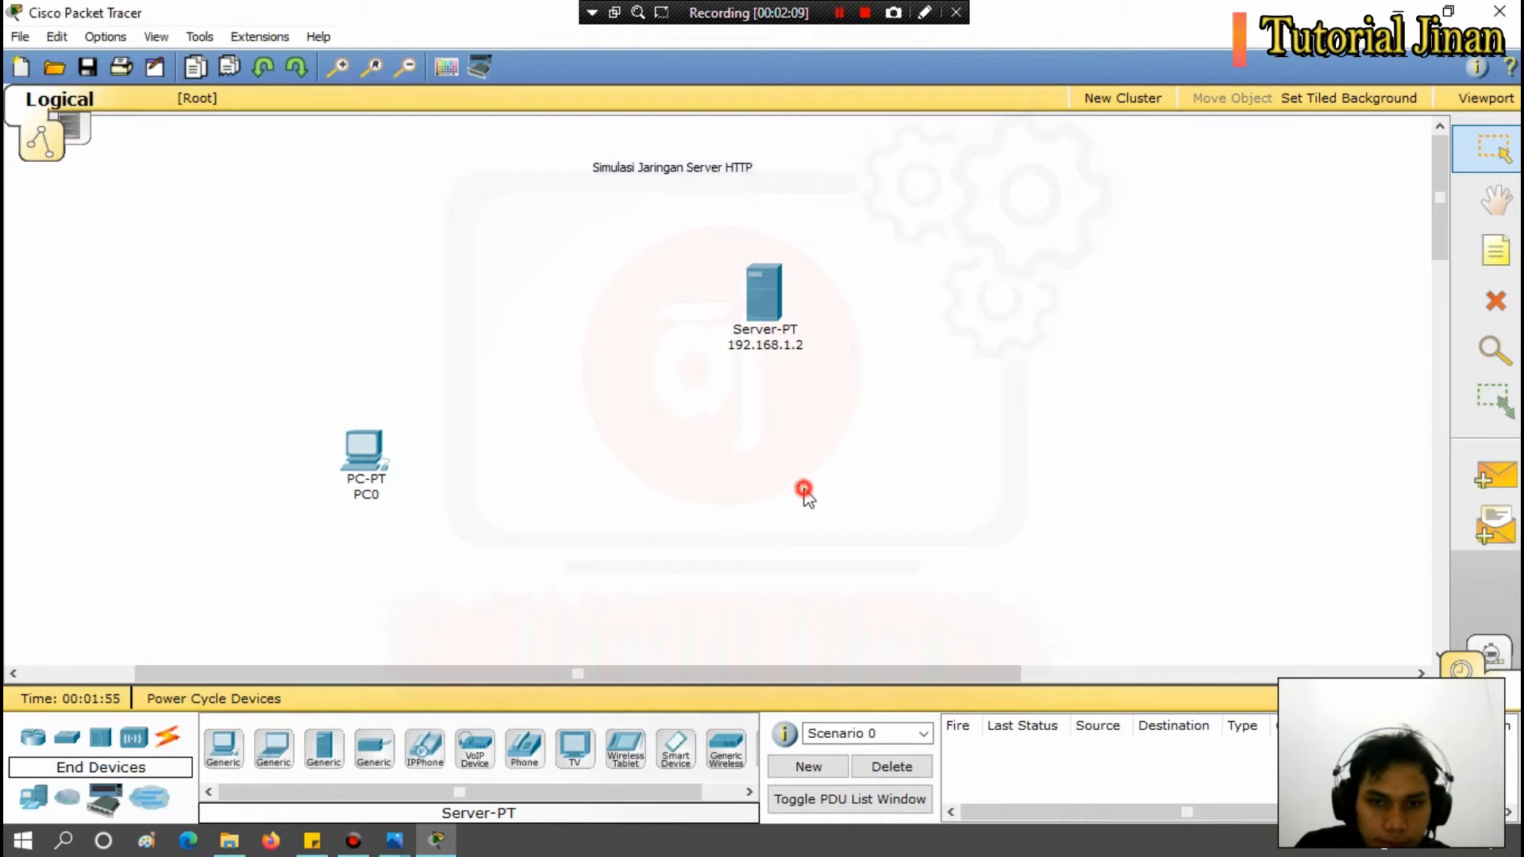
# Rename the PC's label to its intended IP address, 192.168.1.3.
pyautogui.click(366, 495)
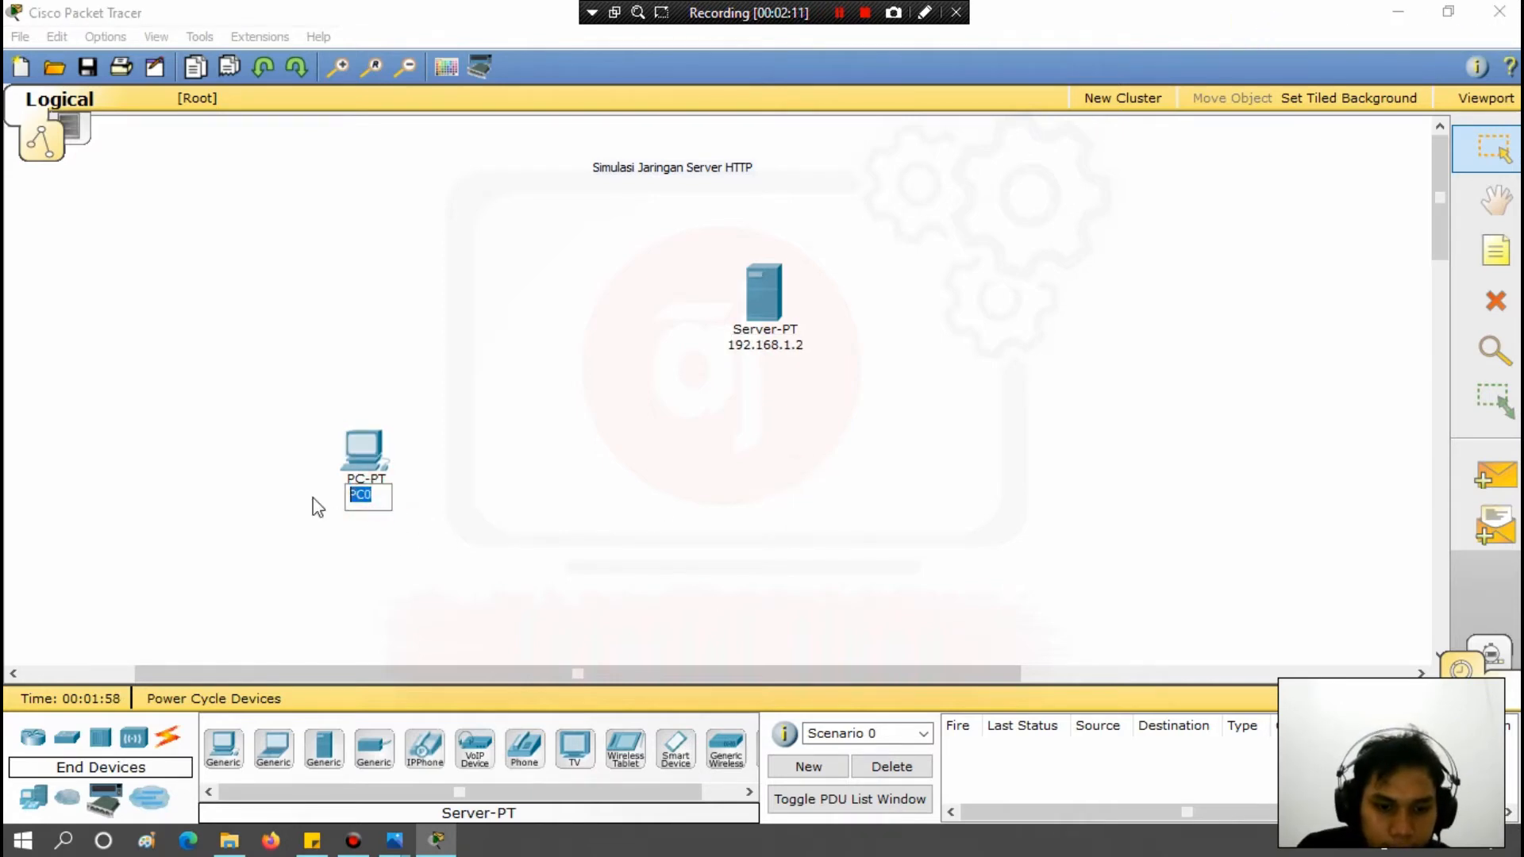
pyautogui.write('192.168')
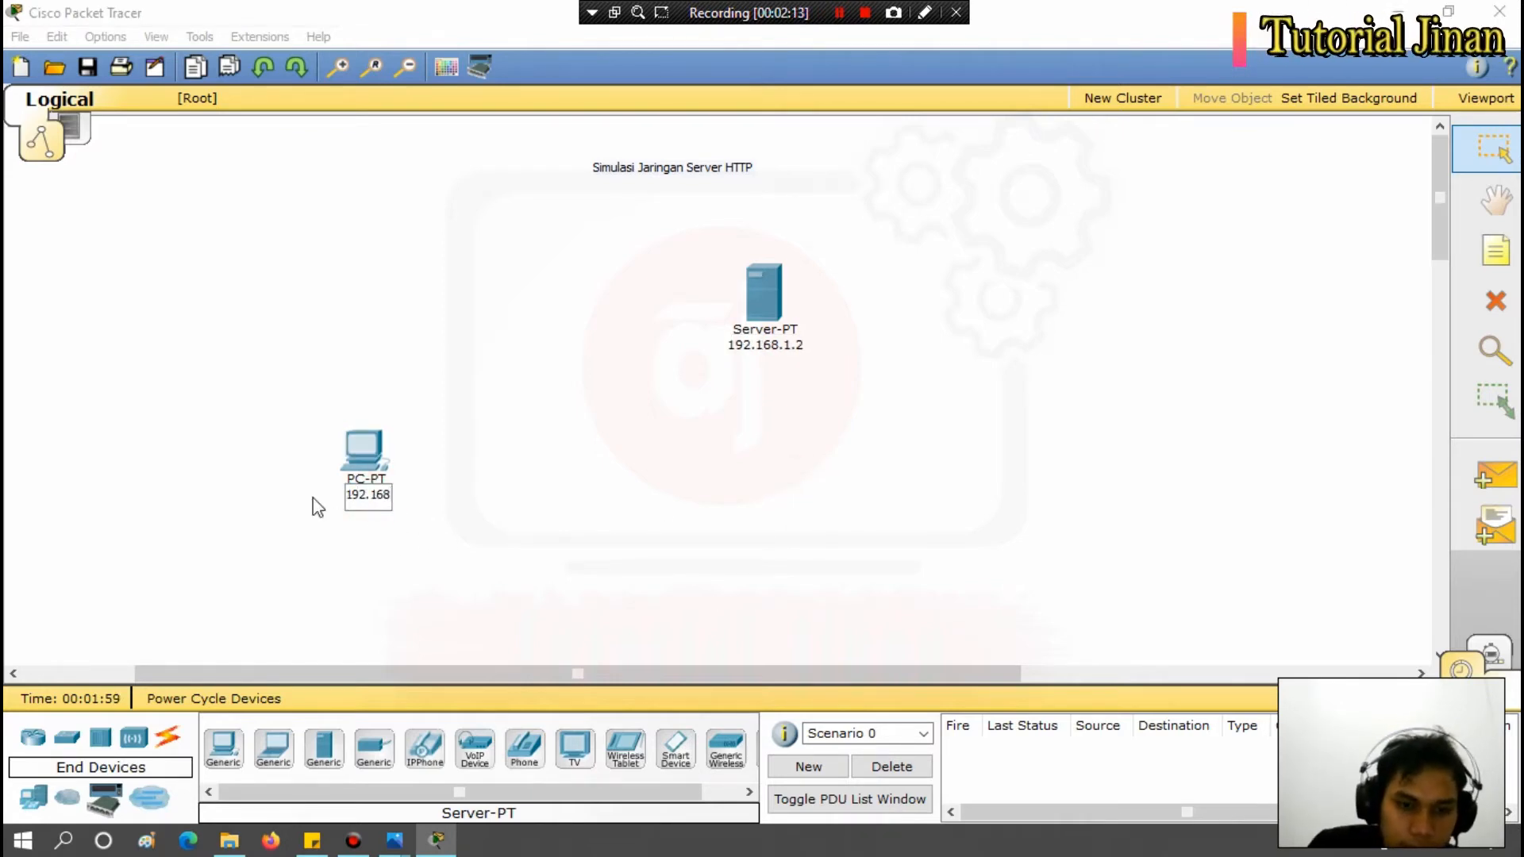
pyautogui.write('.1.3')
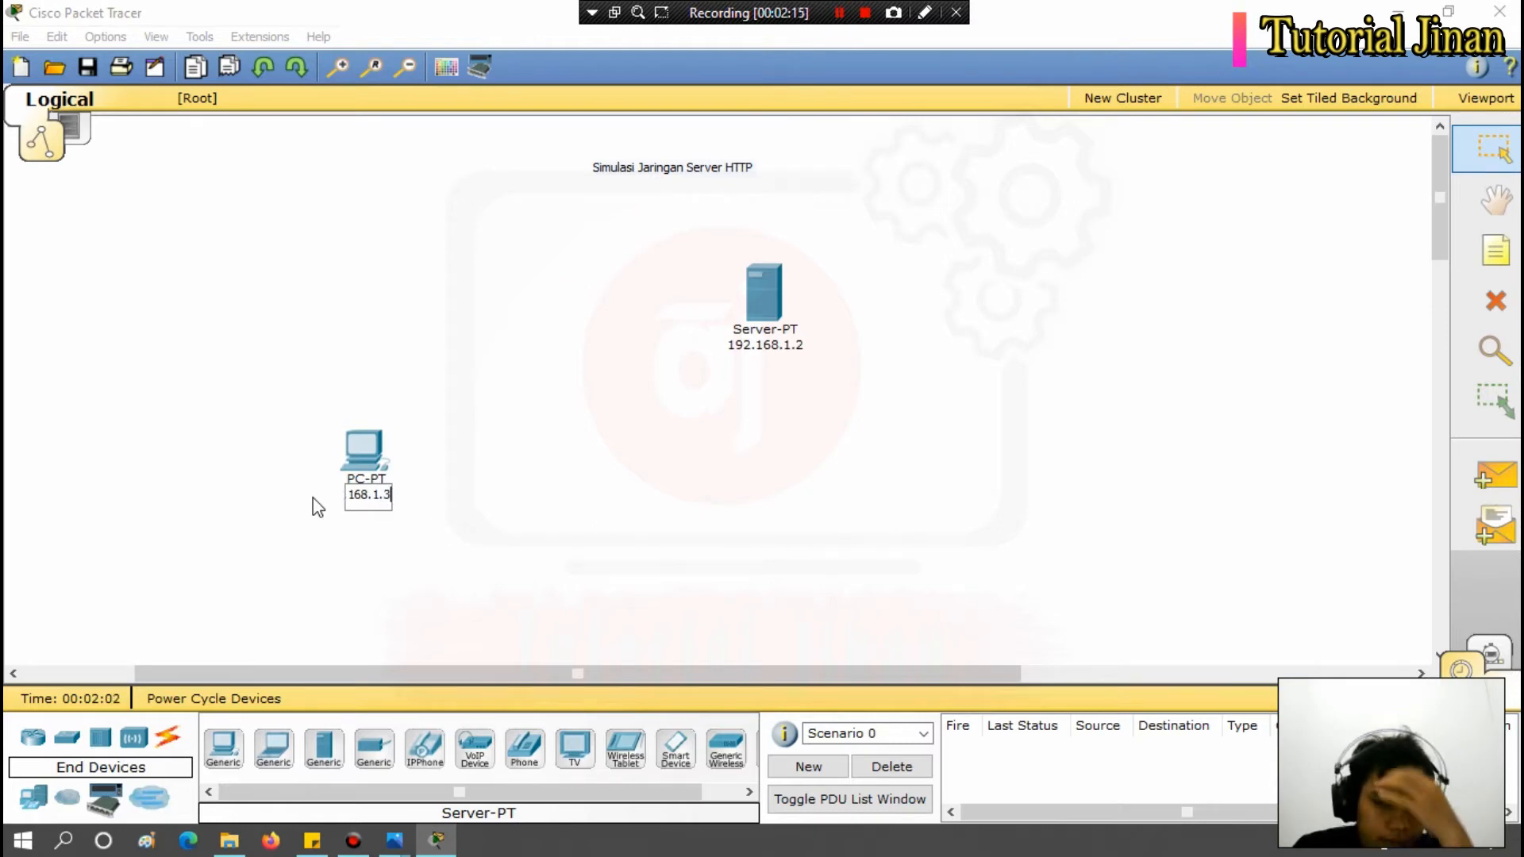
pyautogui.click(637, 556)
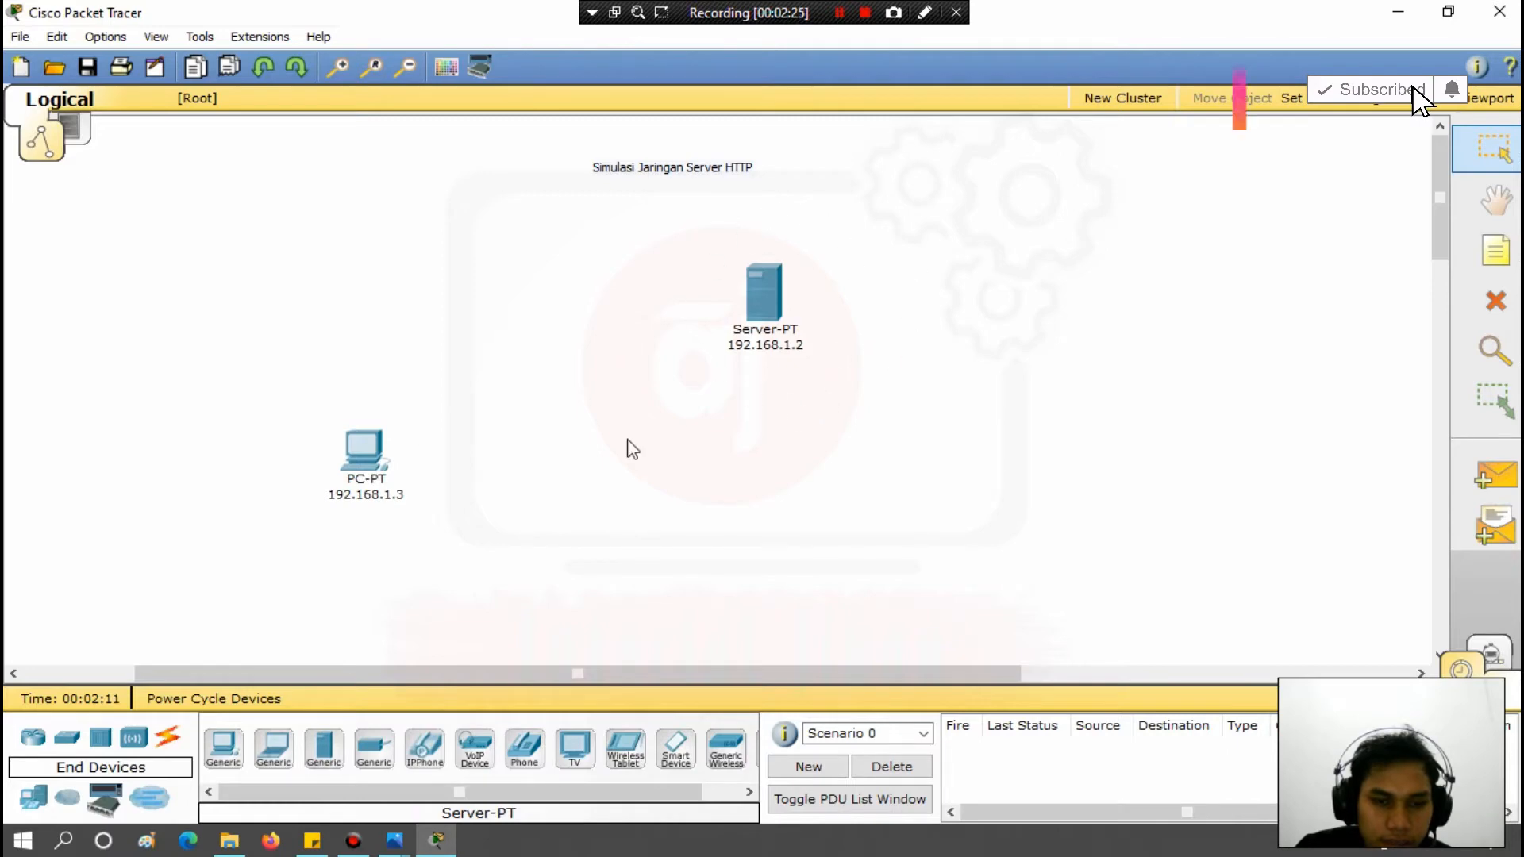
# Connect the PC to the server's FastEthernet port with a Copper Cross-Over cable.
pyautogui.click(179, 740)
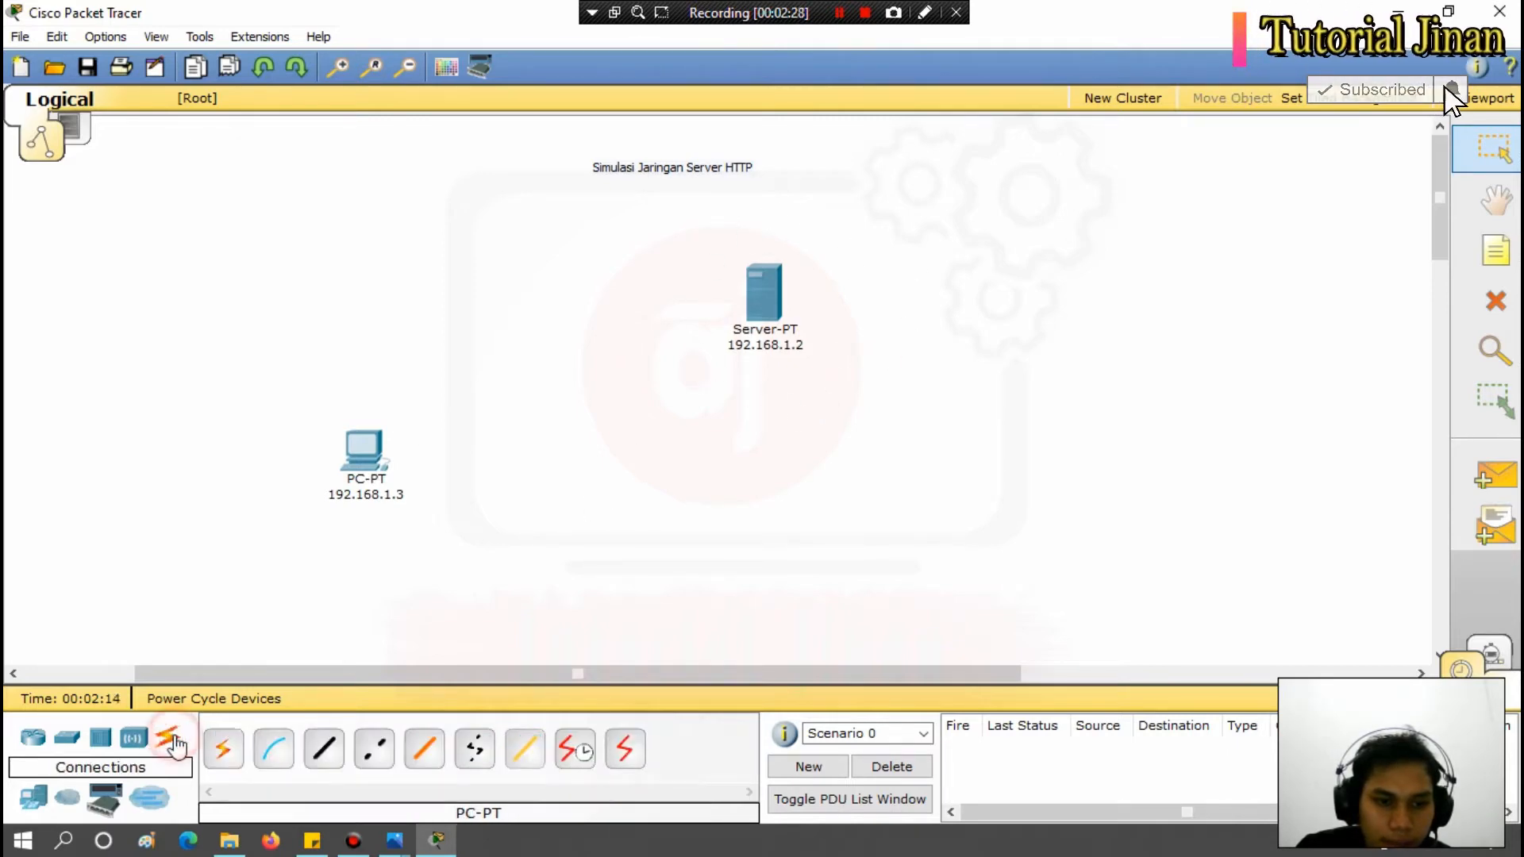
pyautogui.click(386, 758)
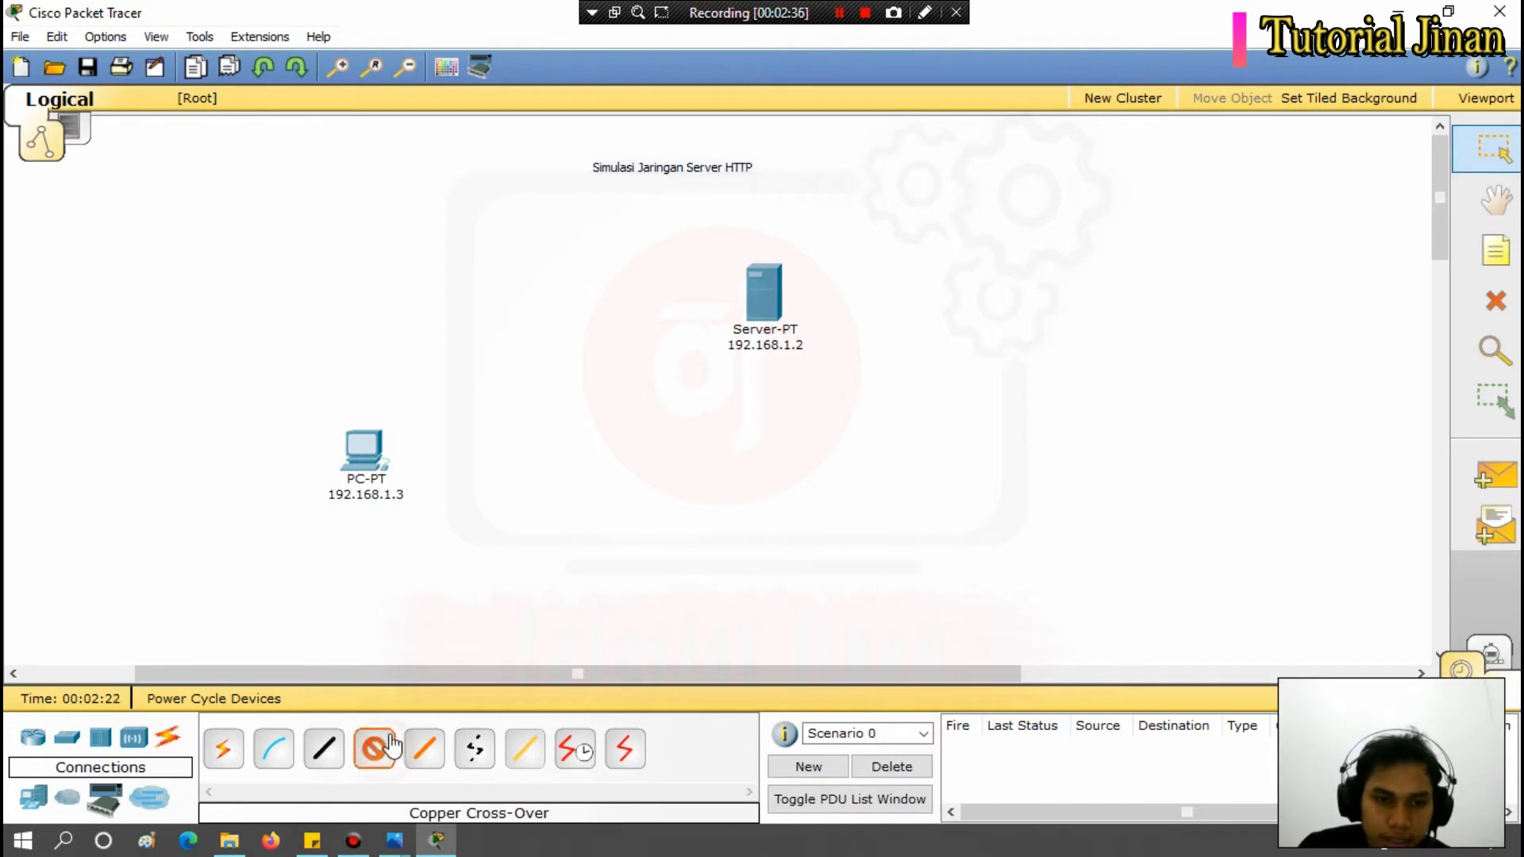
pyautogui.click(385, 471)
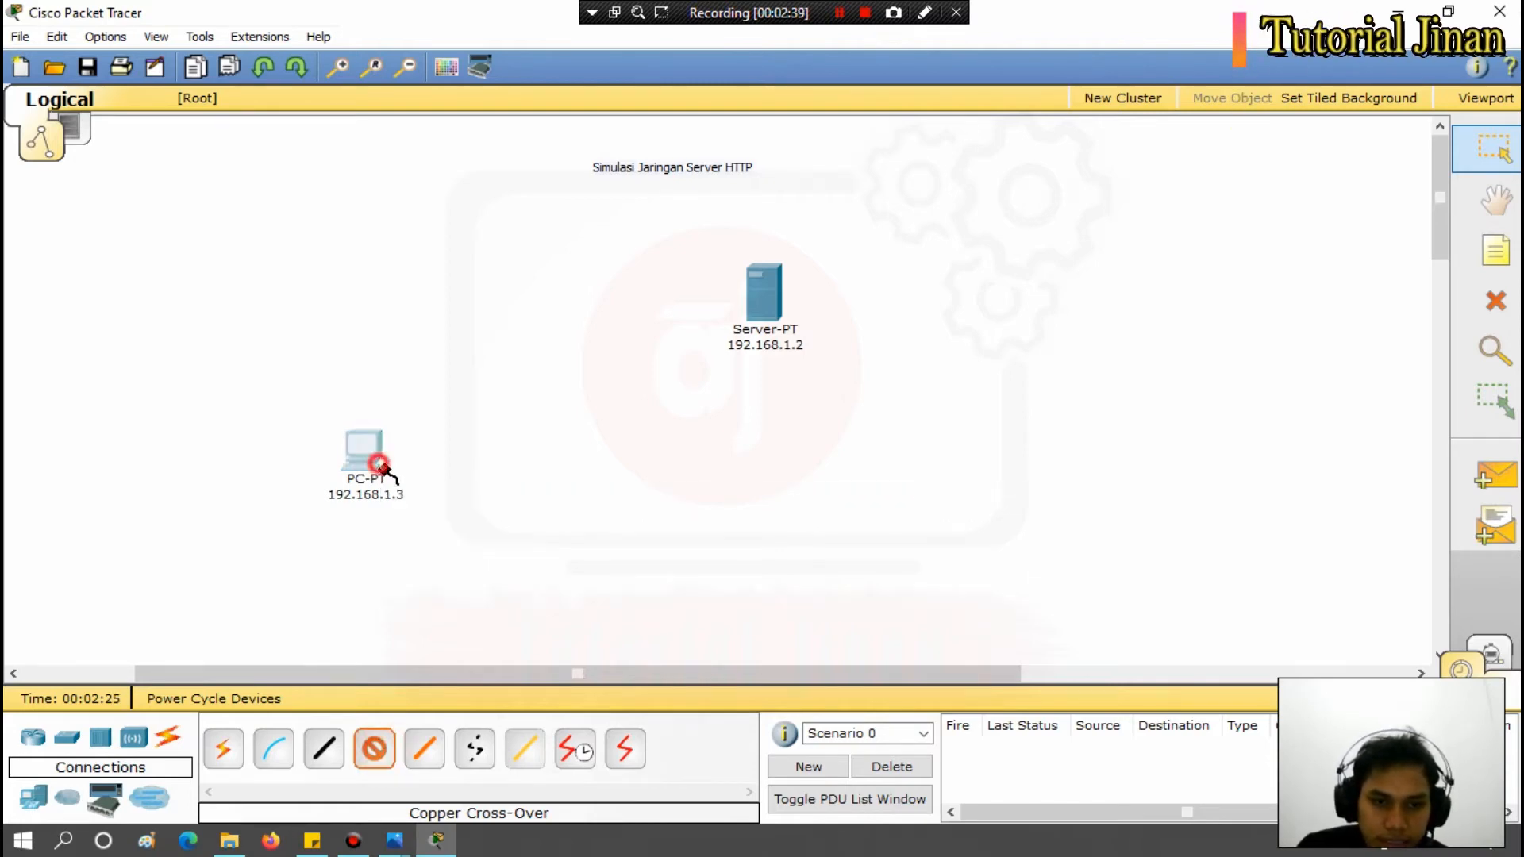
pyautogui.click(406, 465)
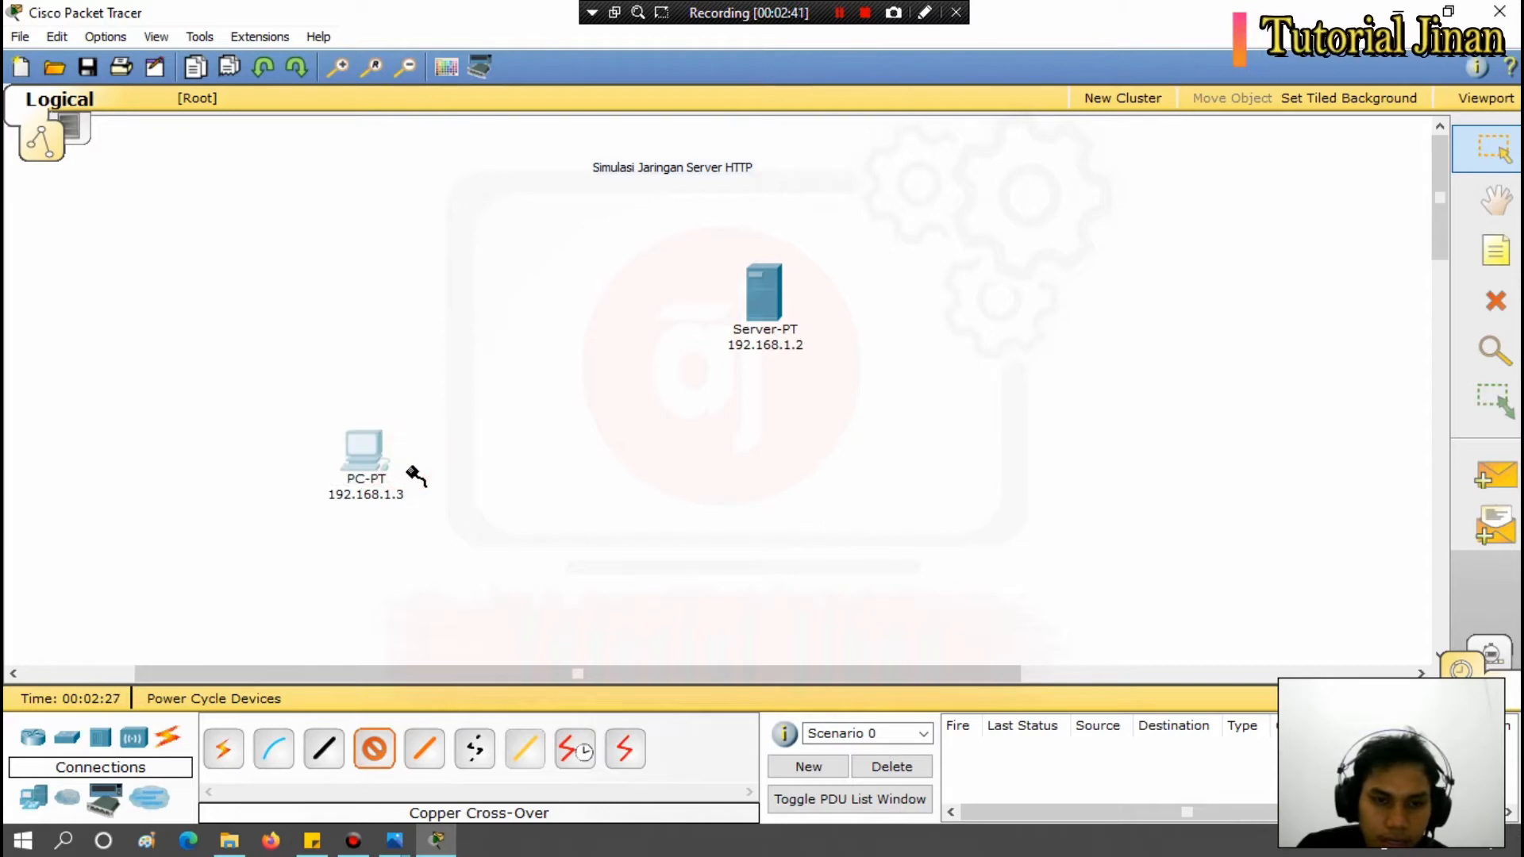
pyautogui.click(758, 303)
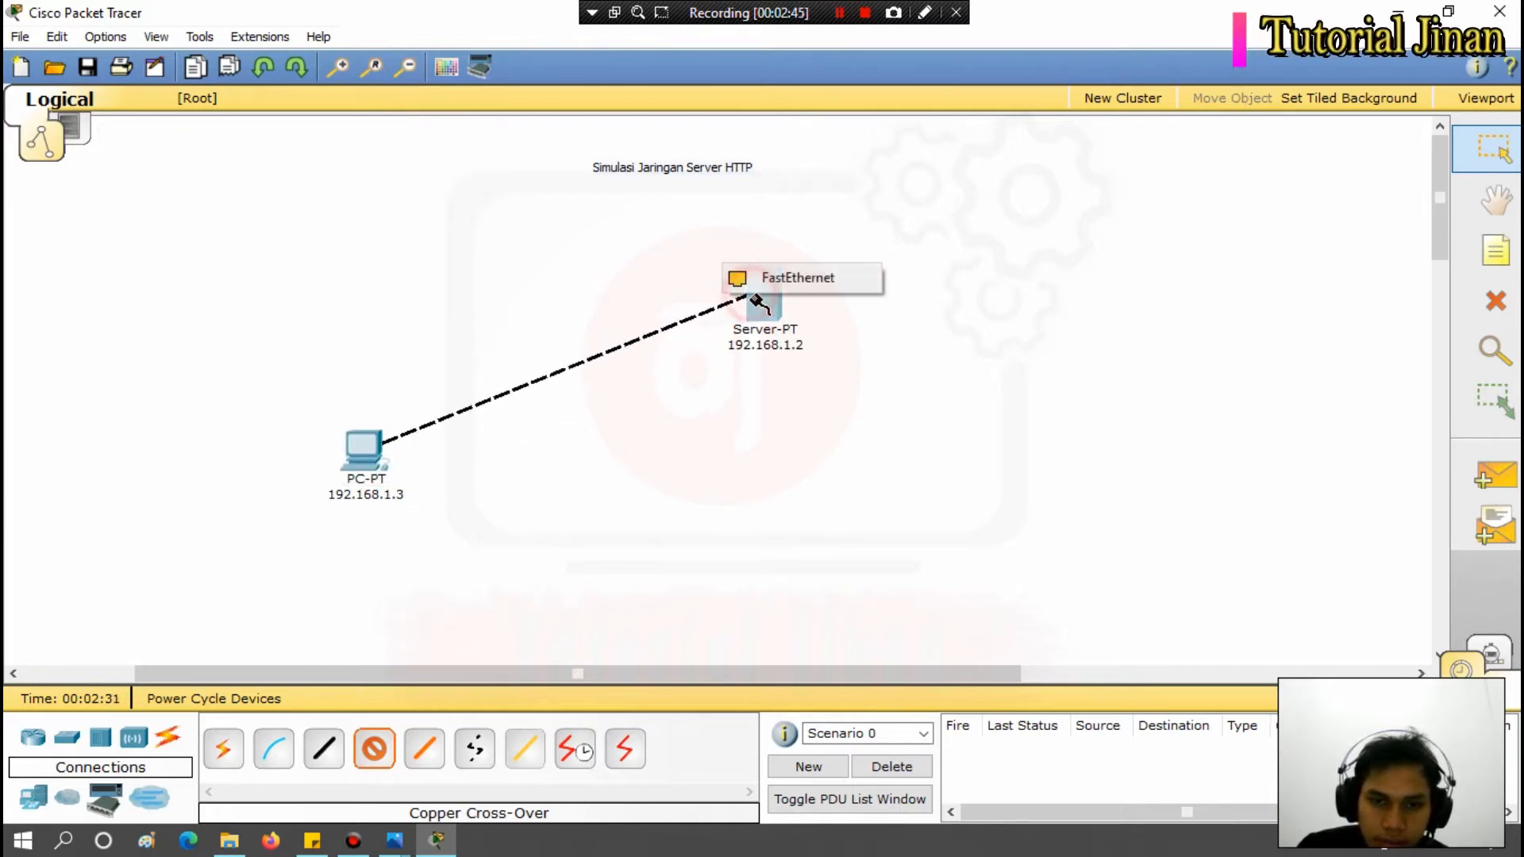
pyautogui.click(784, 278)
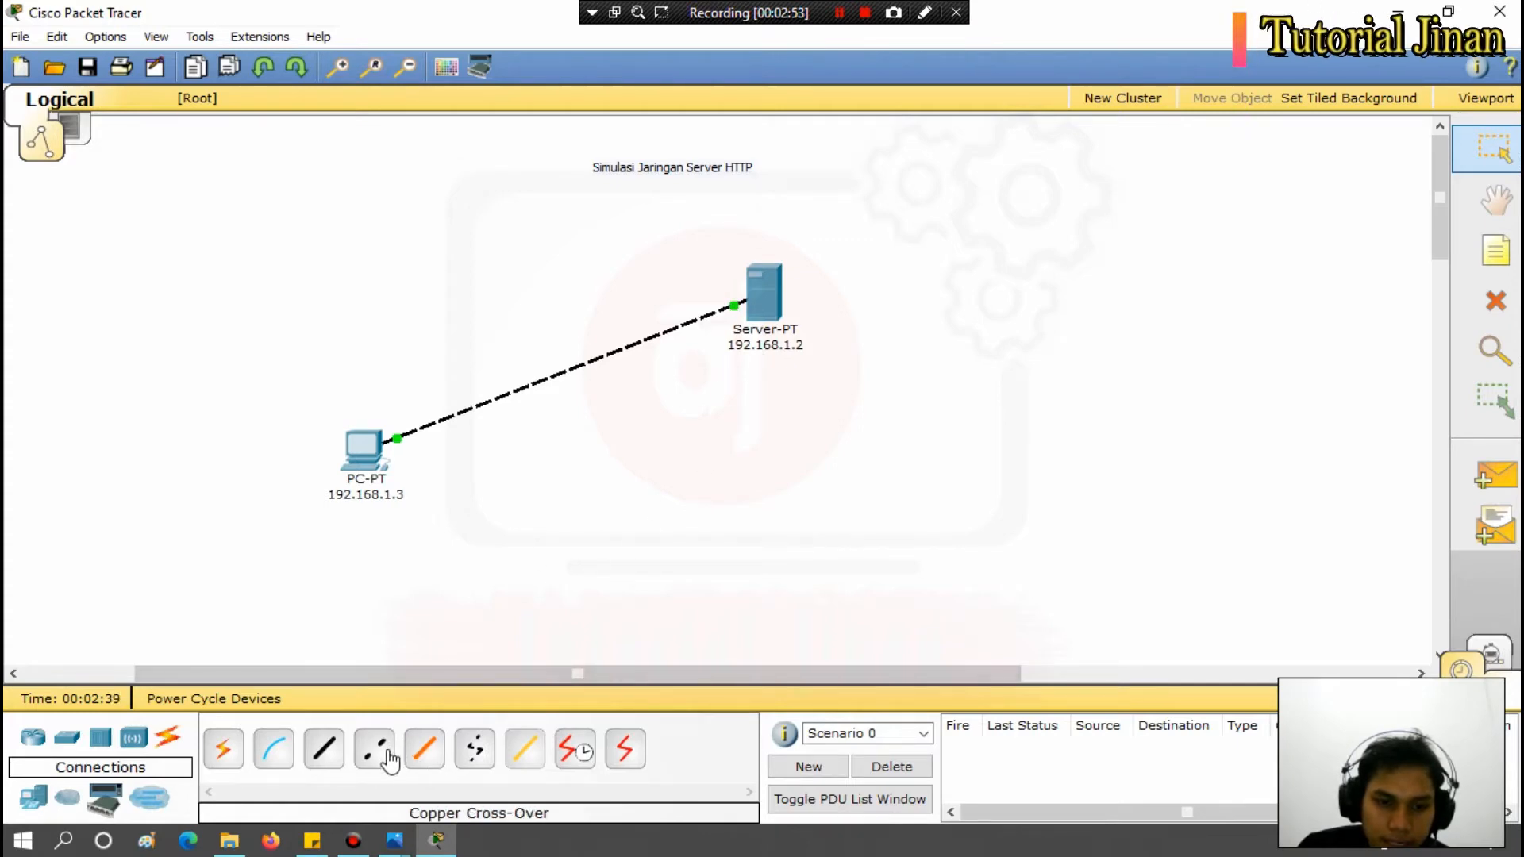
pyautogui.click(638, 458)
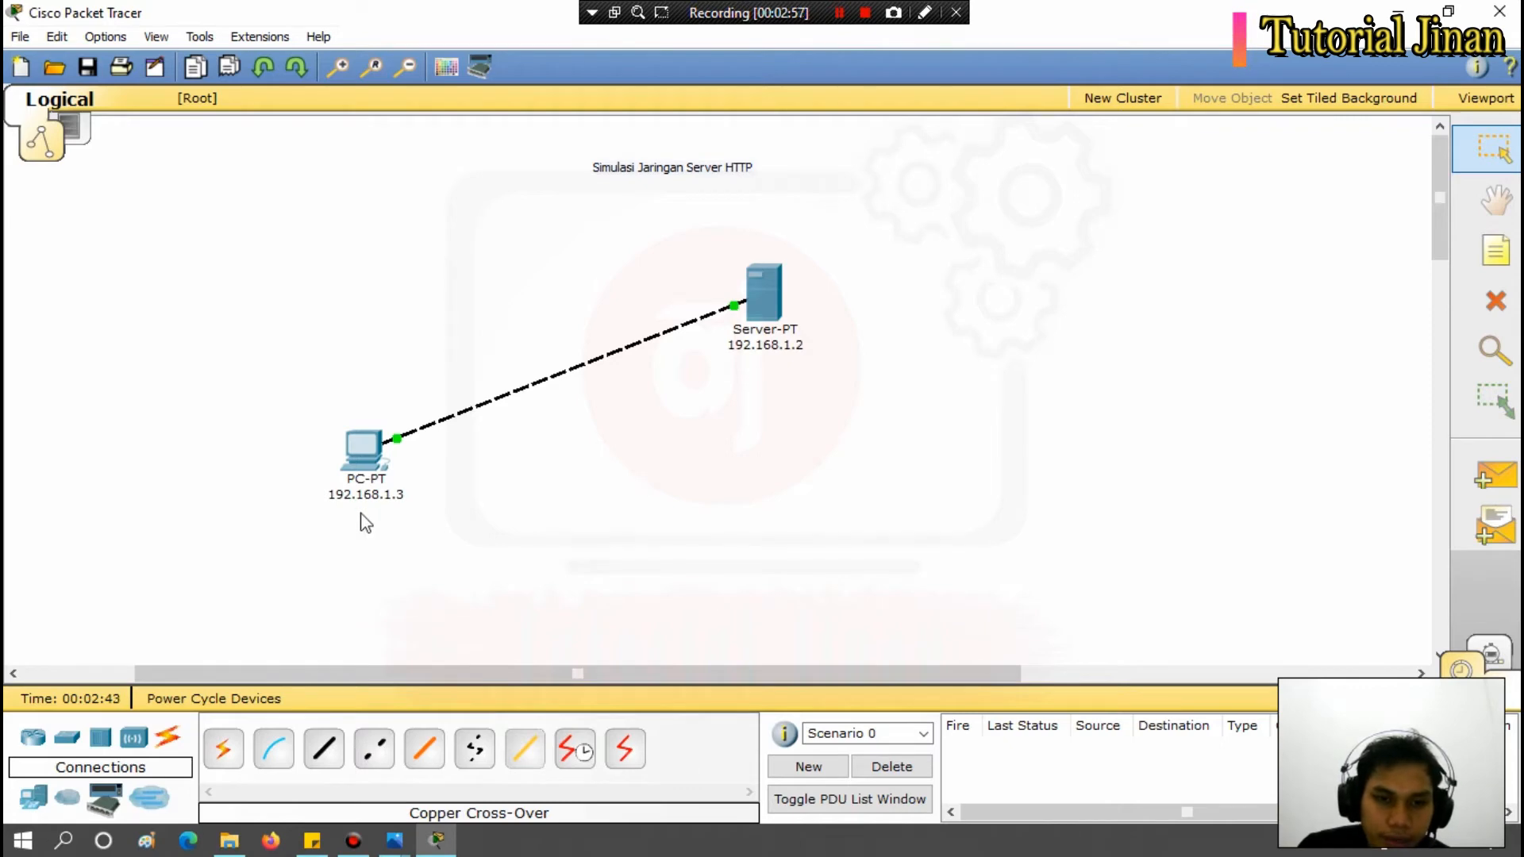
# Configure the PC with static IP address 192.168.1.3 and subnet mask 255.255.255.0, and close its device window.
pyautogui.click(362, 448)
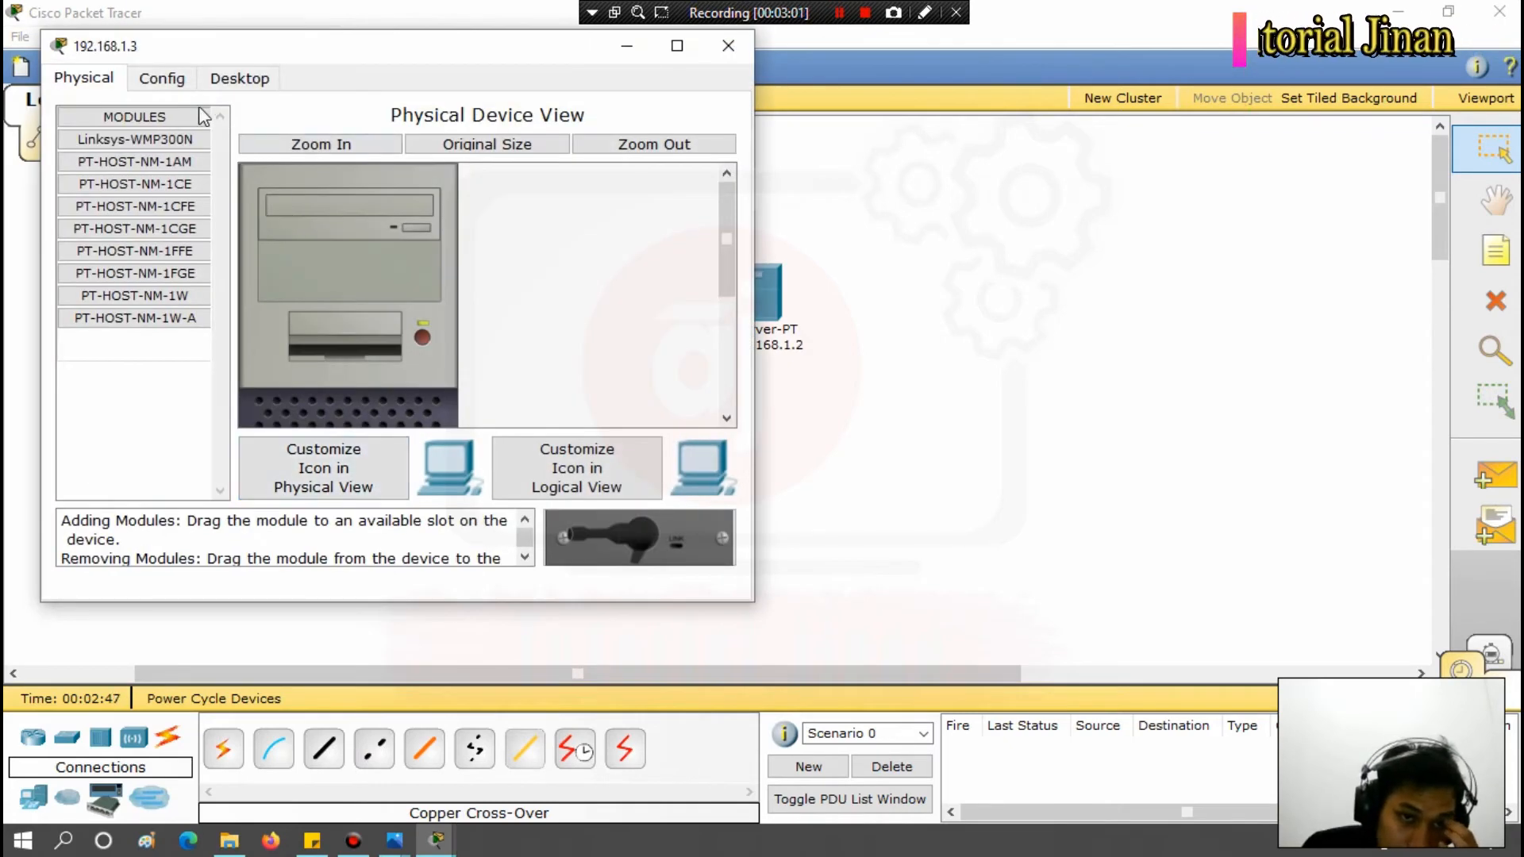
pyautogui.click(171, 82)
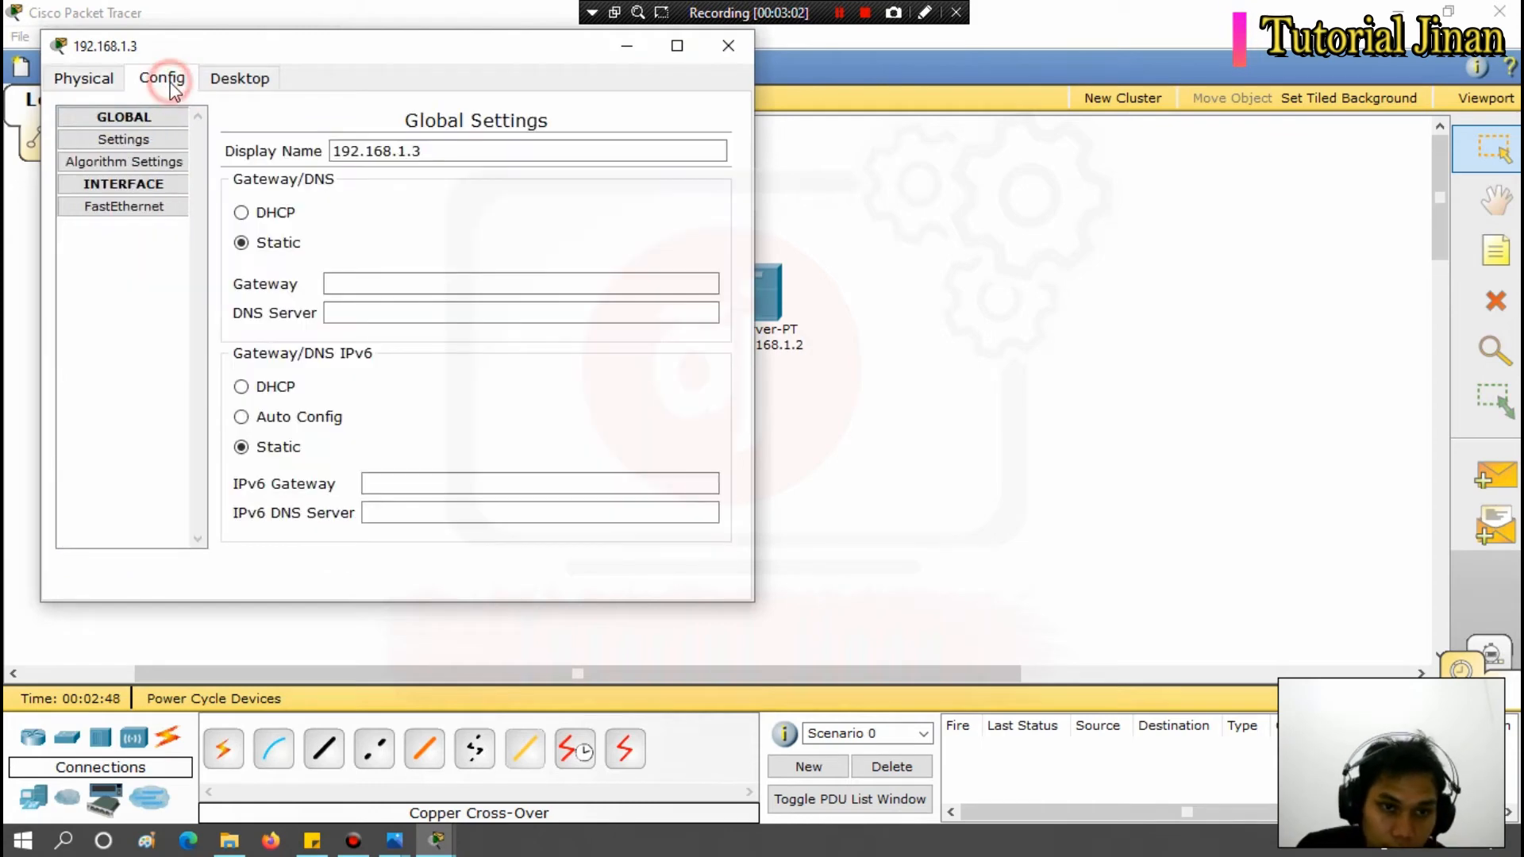
pyautogui.click(239, 80)
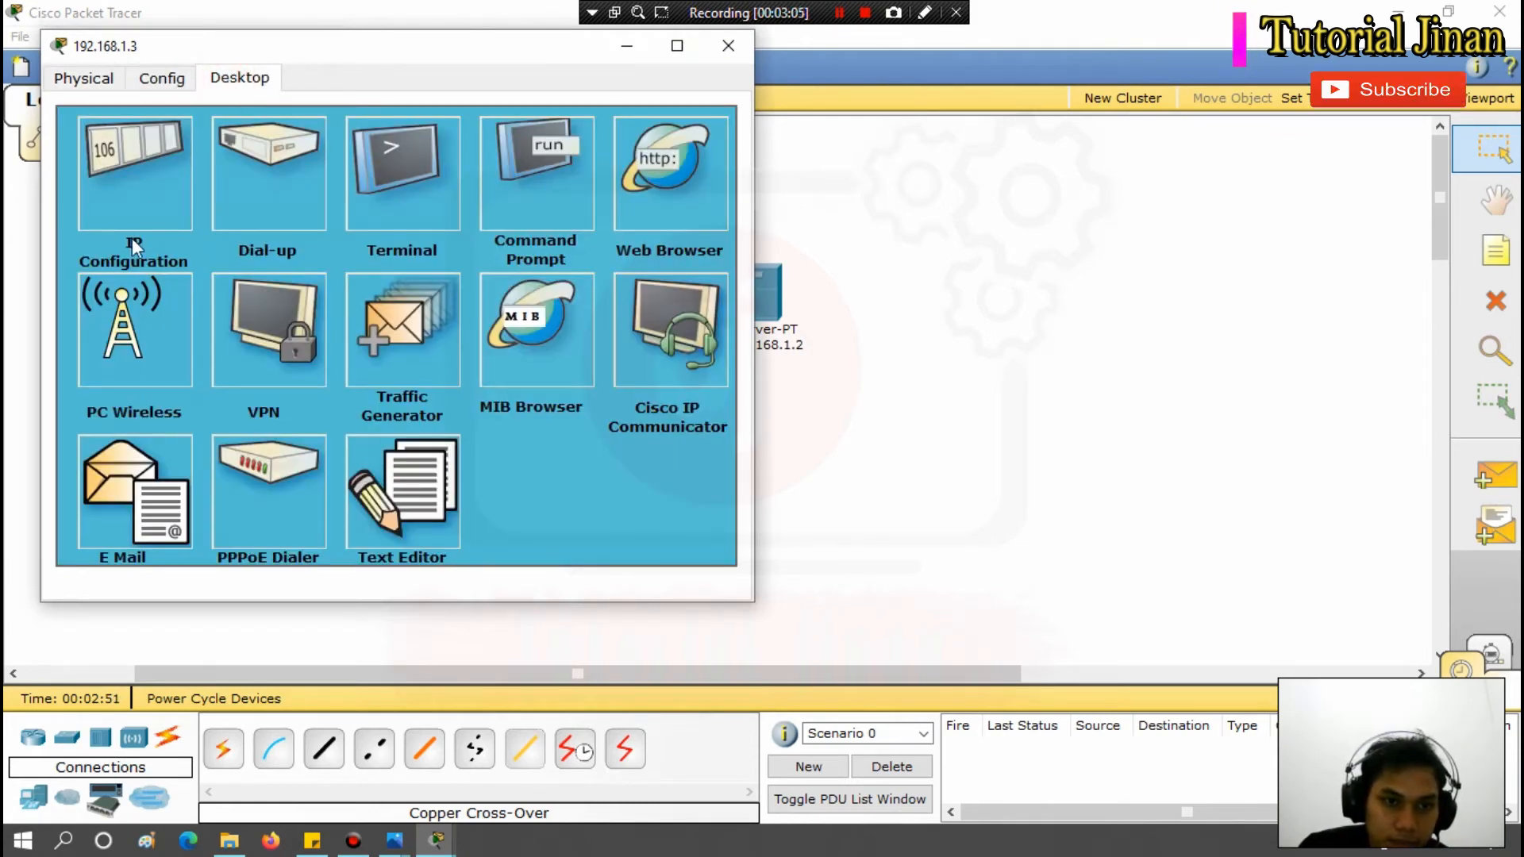
pyautogui.click(129, 151)
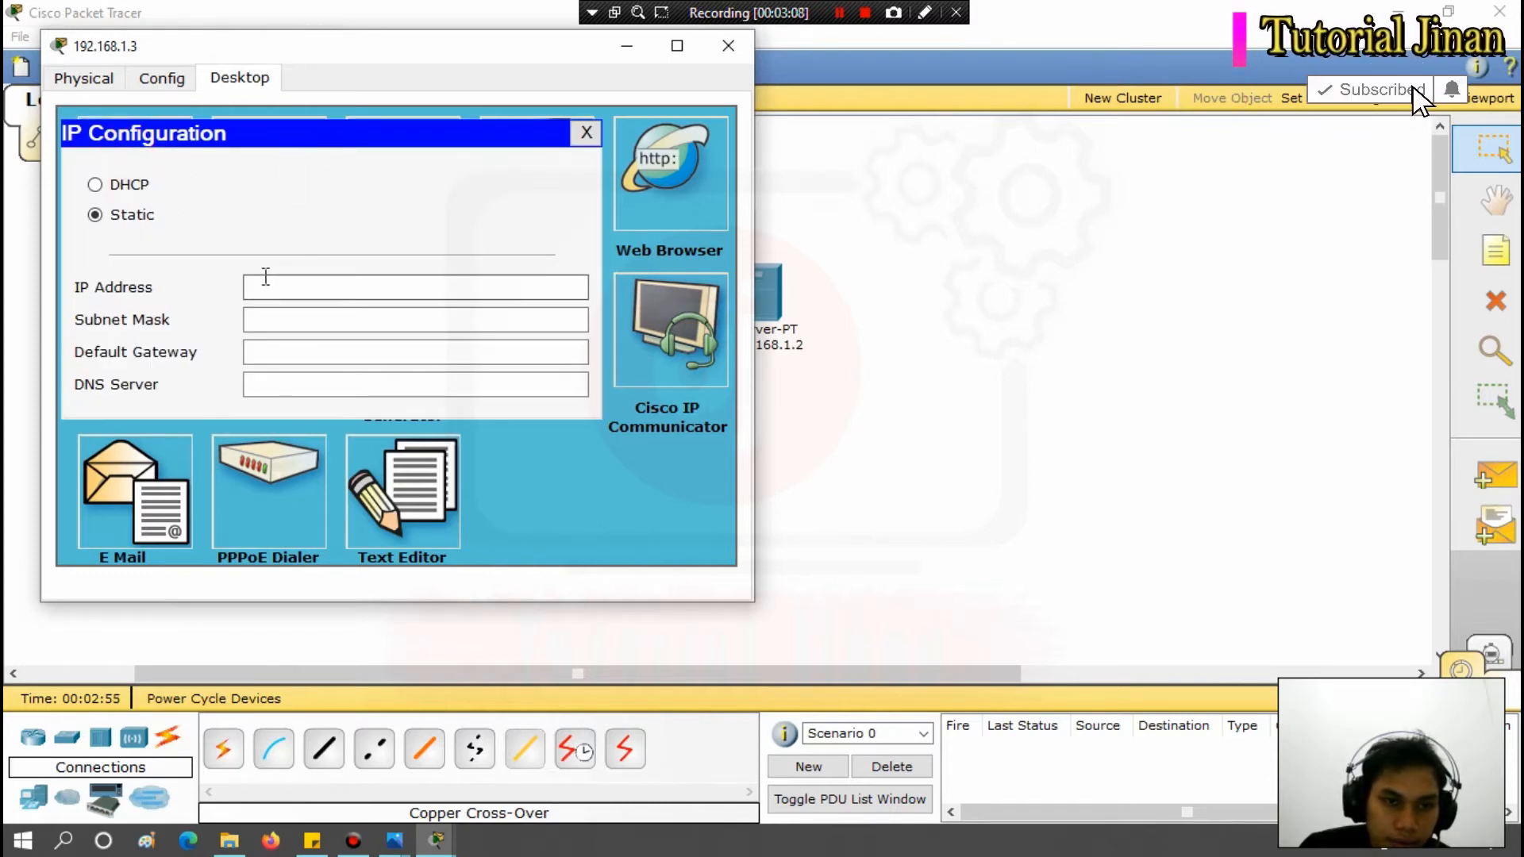
pyautogui.click(256, 290)
pyautogui.write('19')
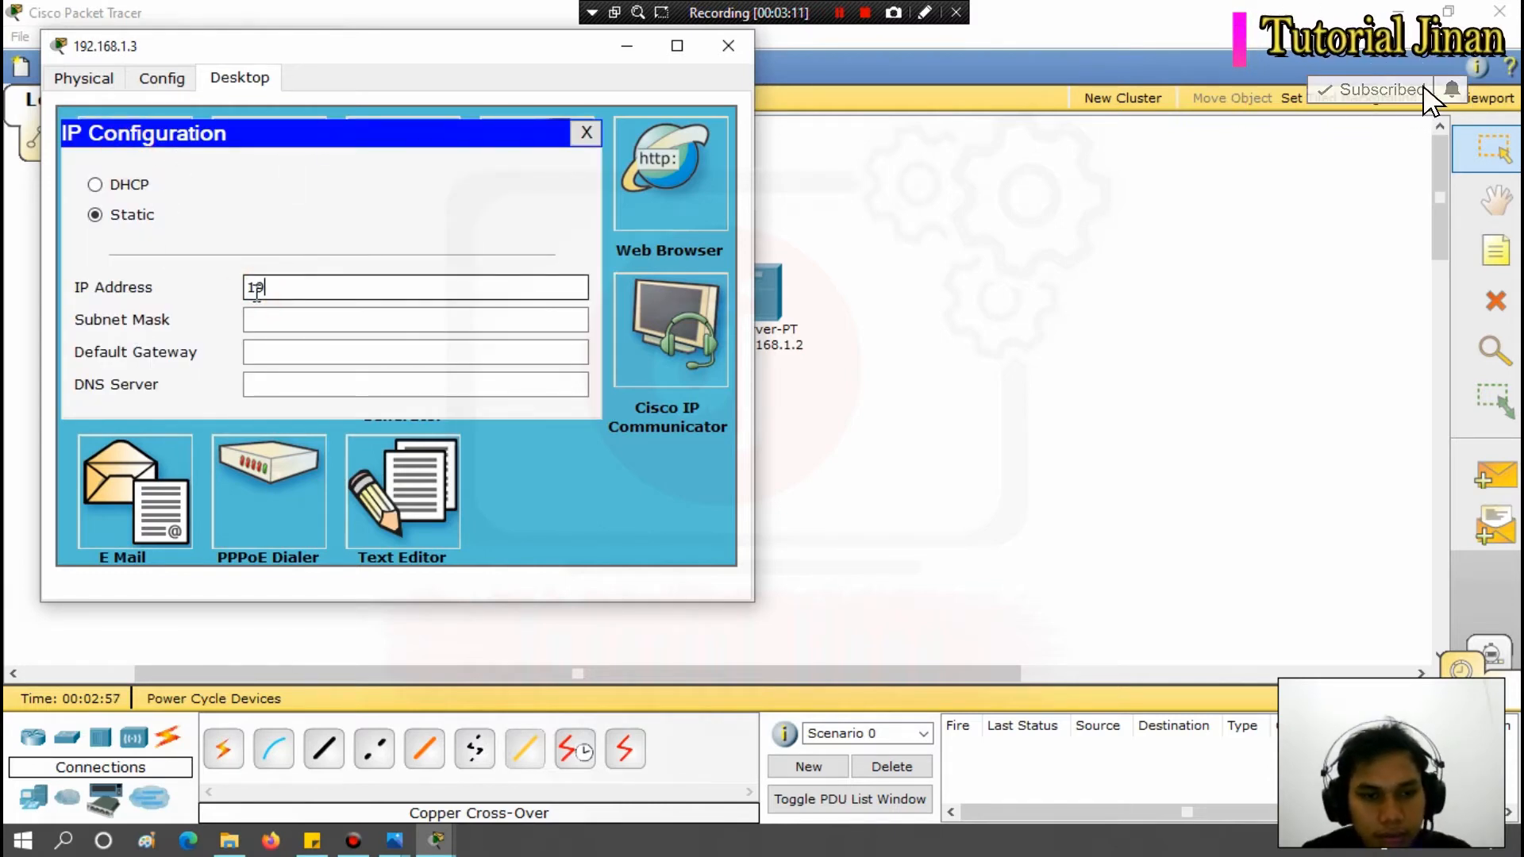
pyautogui.write('2.168.1.3')
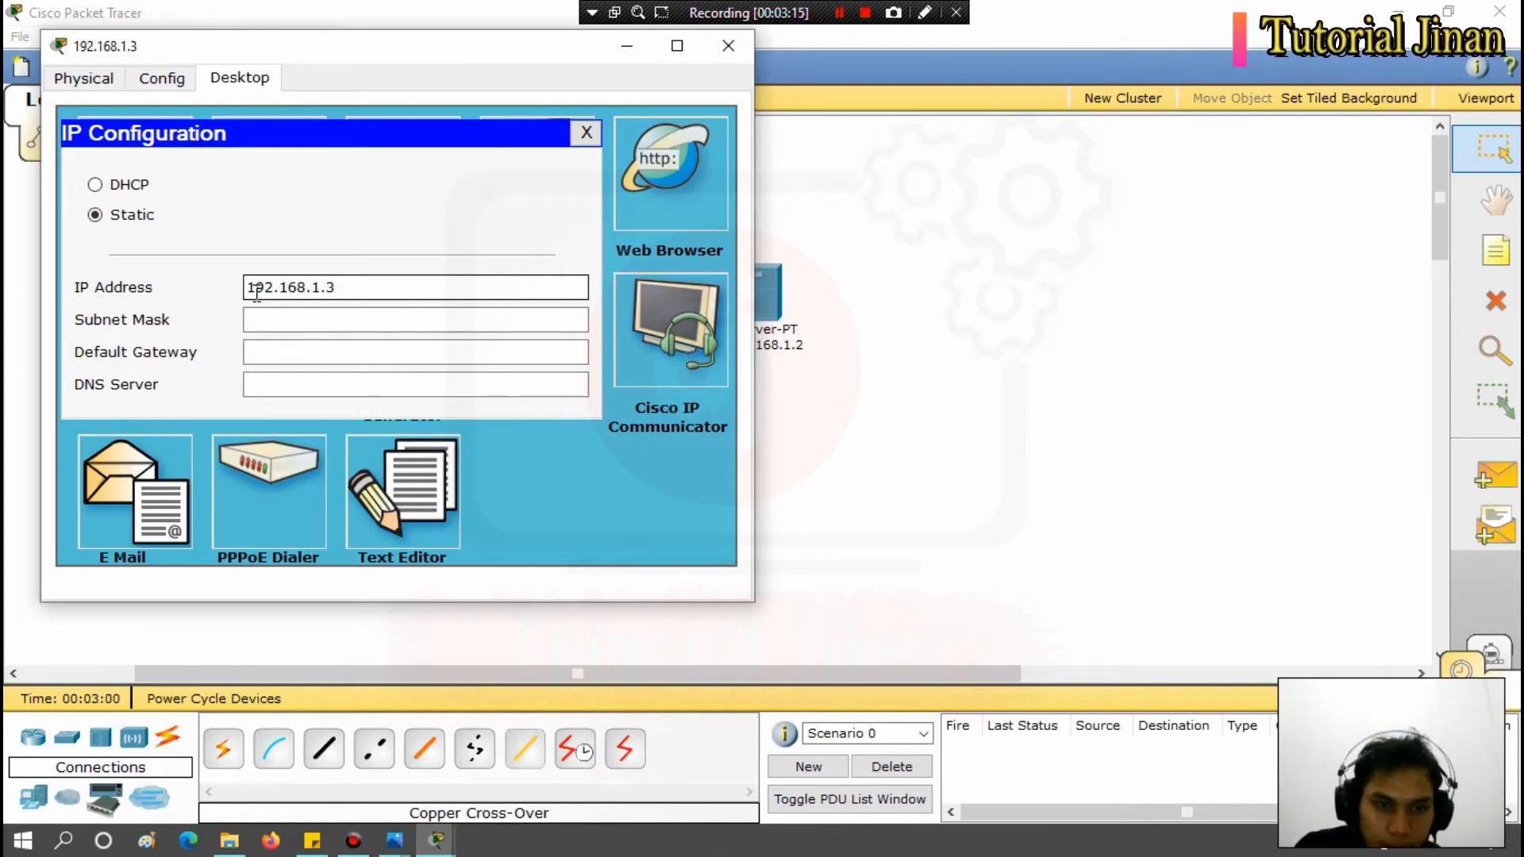
pyautogui.click(262, 320)
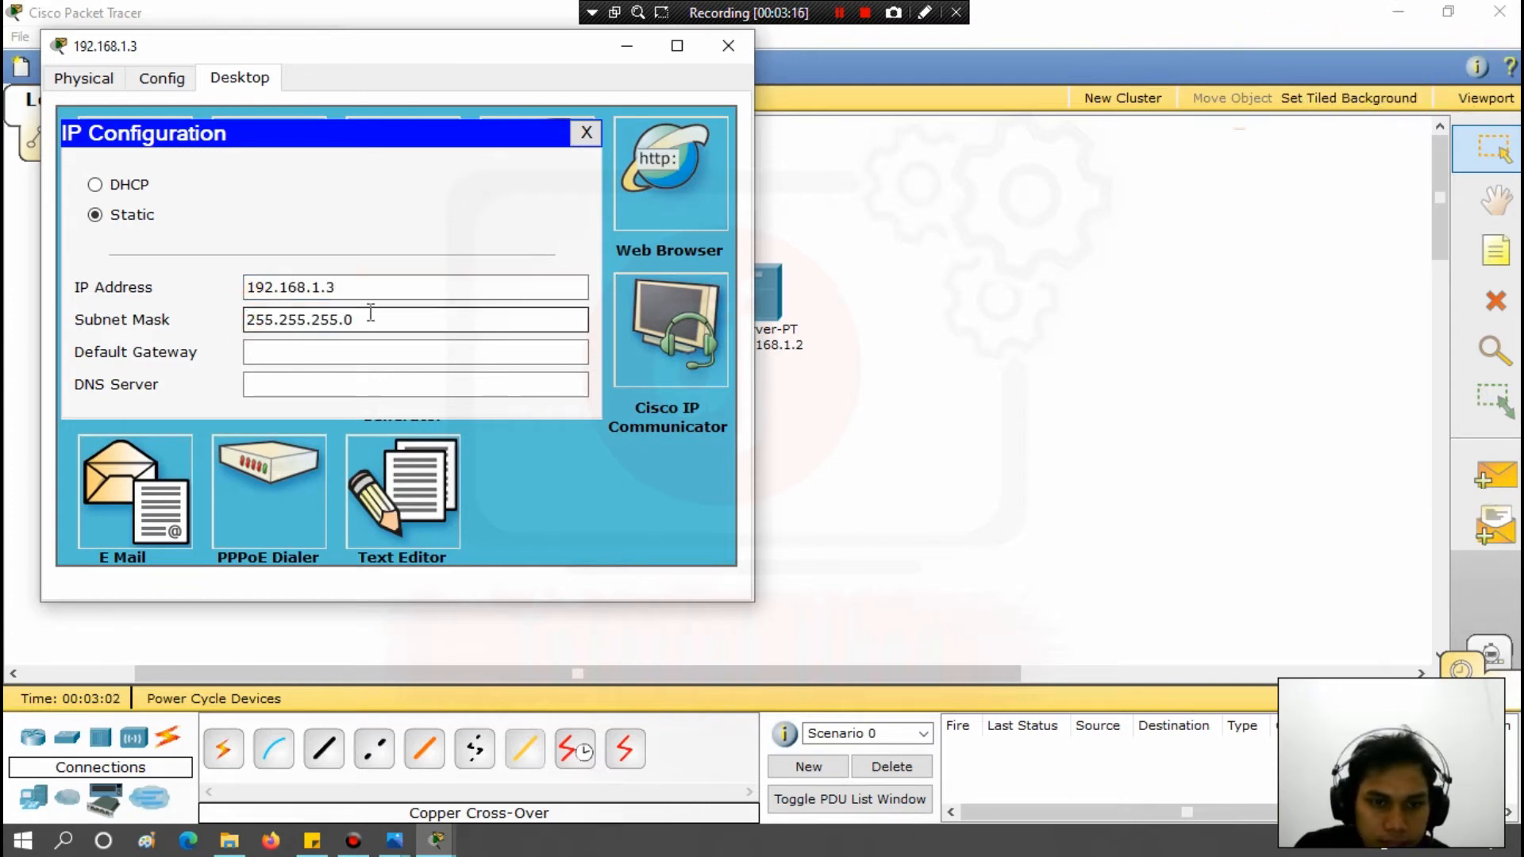
pyautogui.click(586, 132)
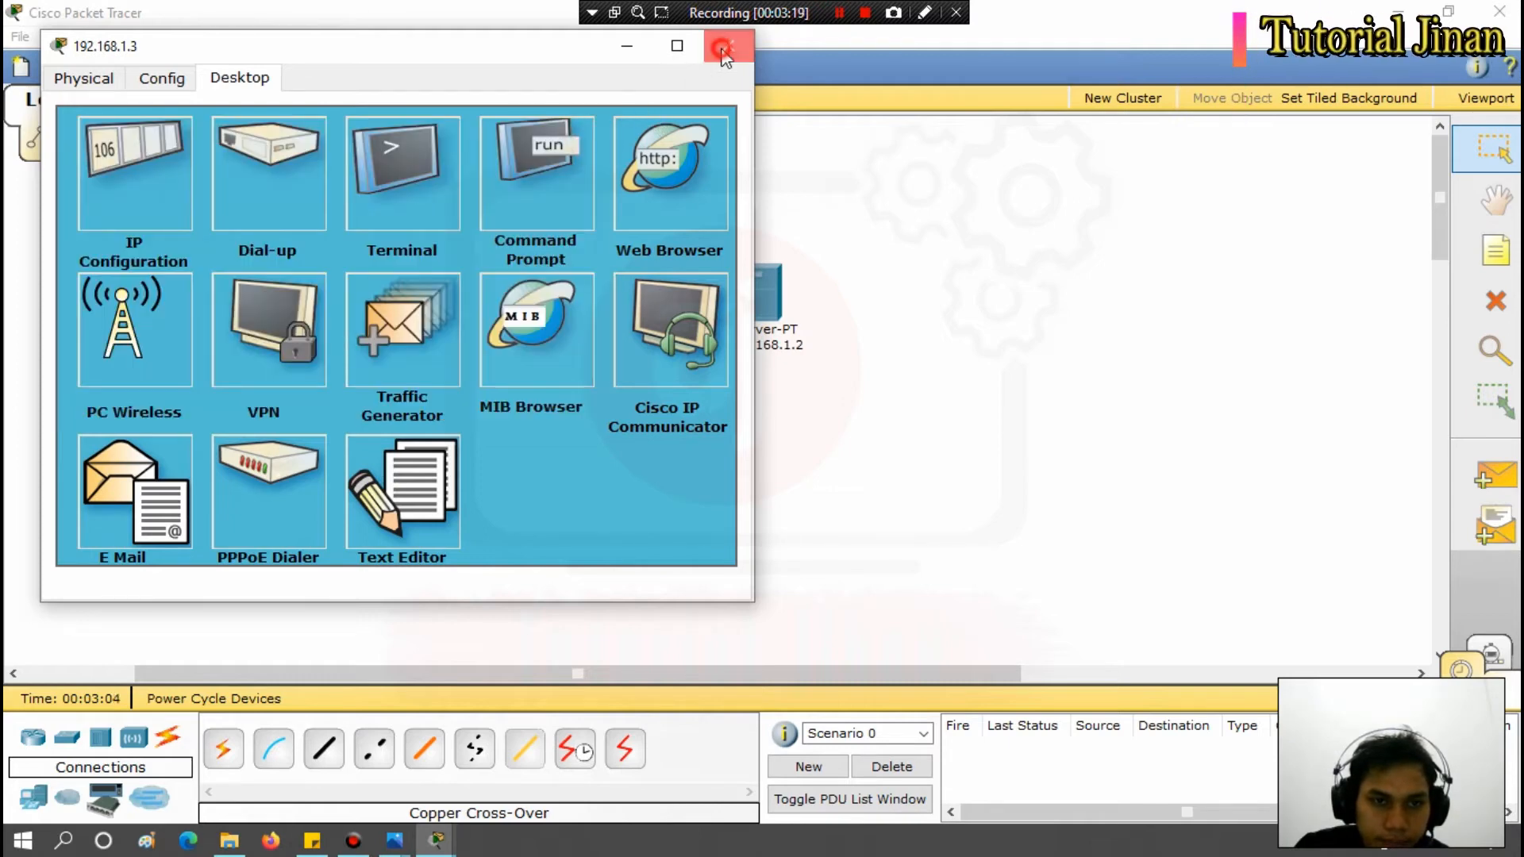
pyautogui.click(722, 50)
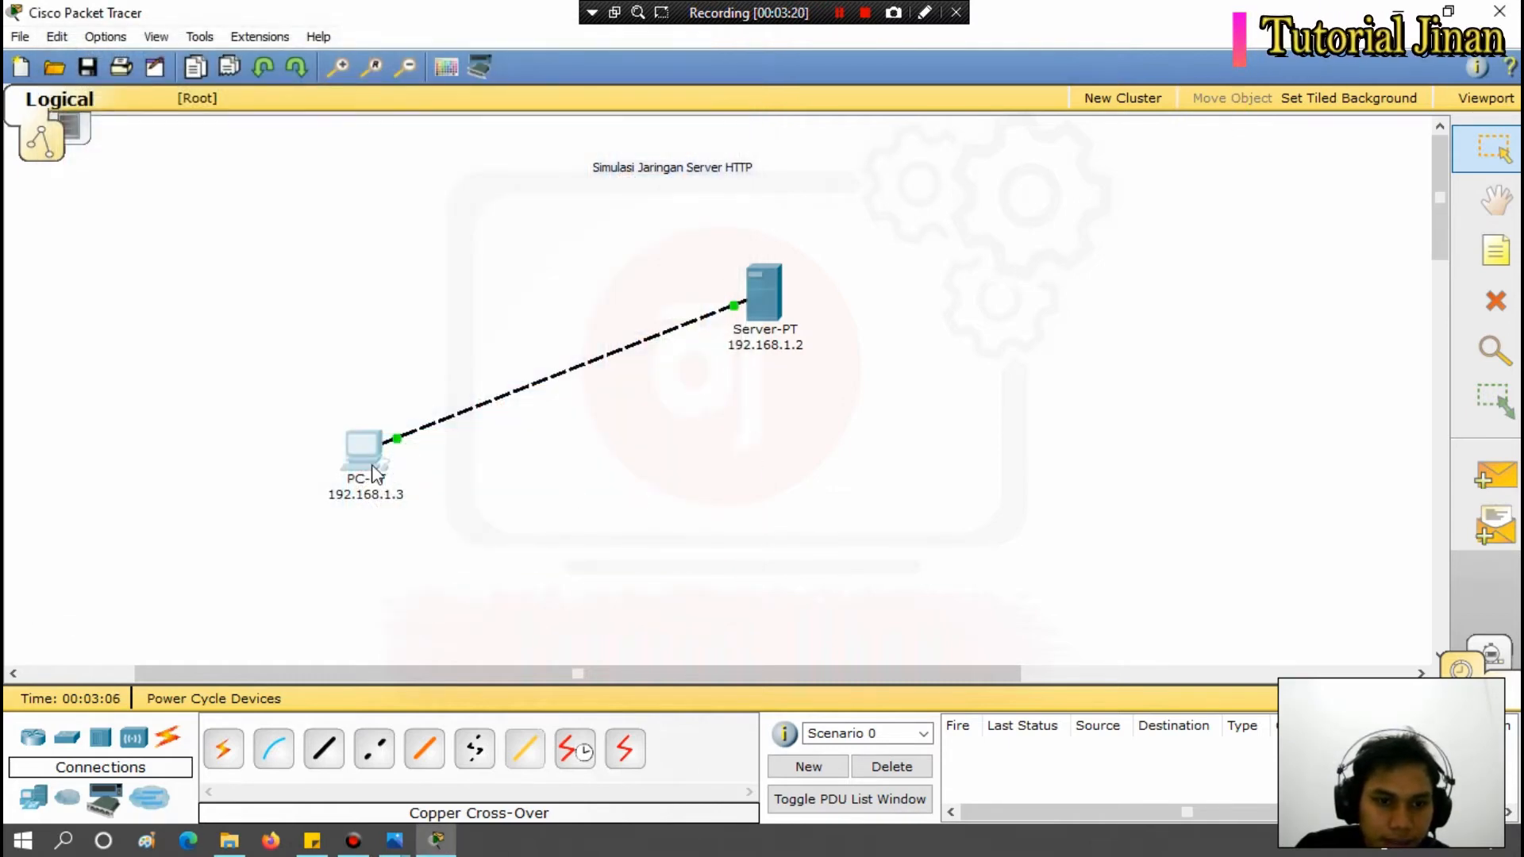
pyautogui.moveTo(374, 474)
pyautogui.moveTo(366, 449)
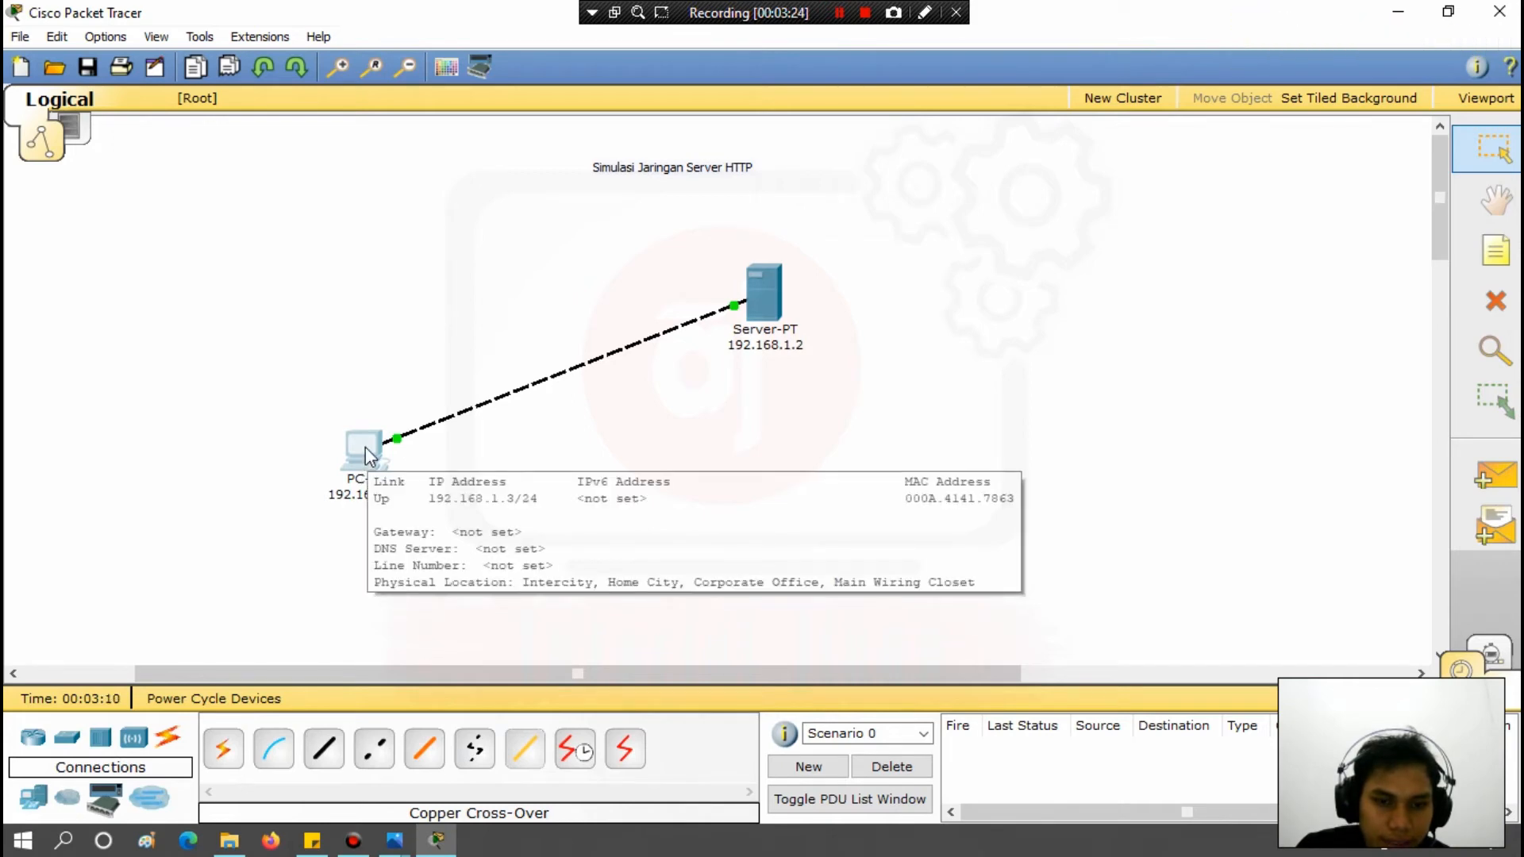
# Configure the server with IP address 192.168.1.2 and subnet mask 255.255.255.0, and close its device window.
pyautogui.click(780, 290)
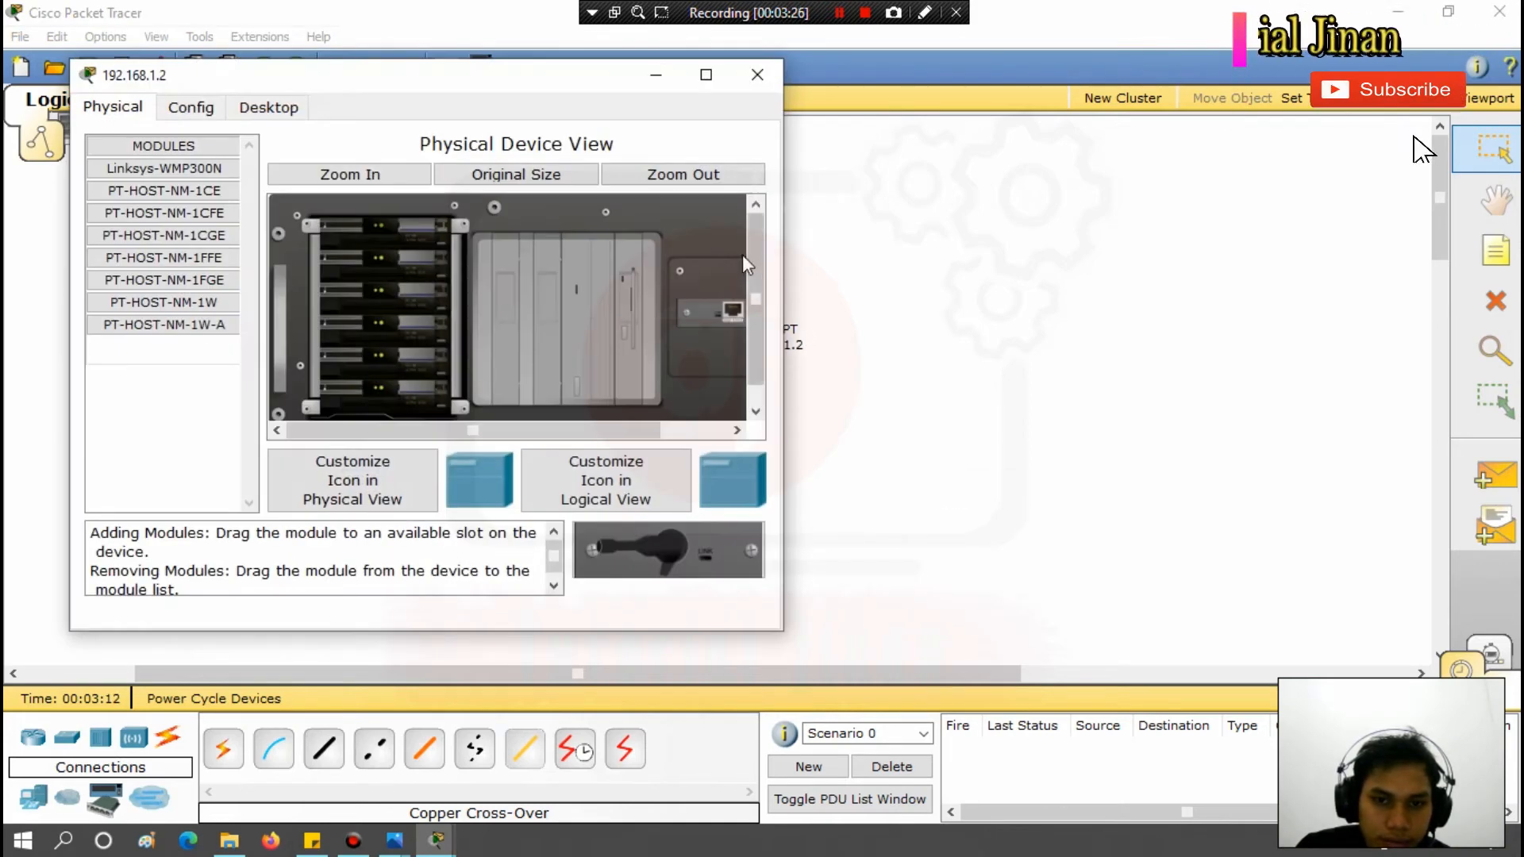
pyautogui.click(742, 79)
pyautogui.click(764, 292)
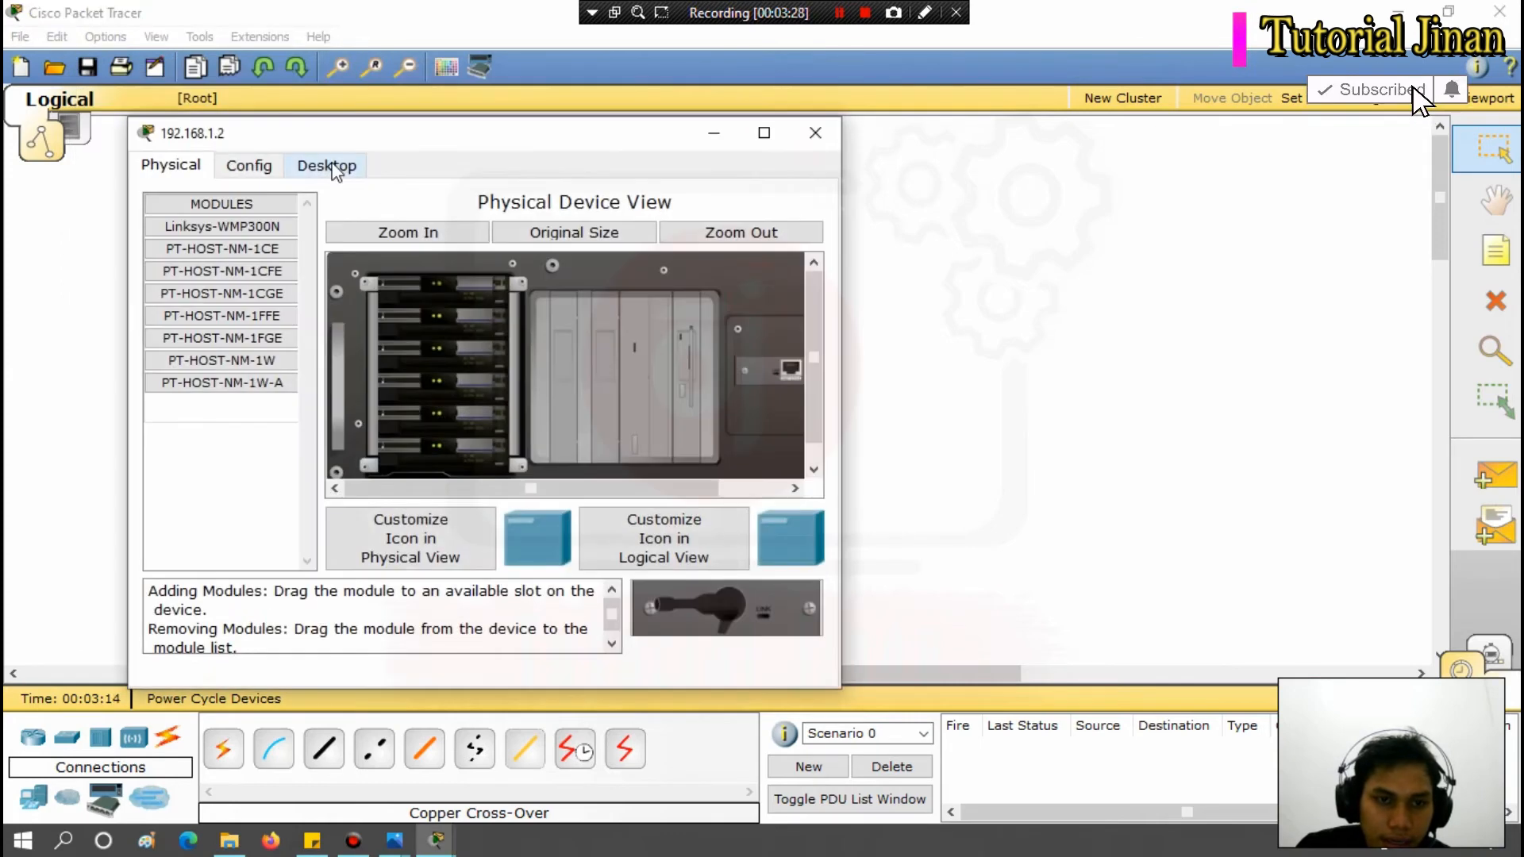
pyautogui.click(300, 165)
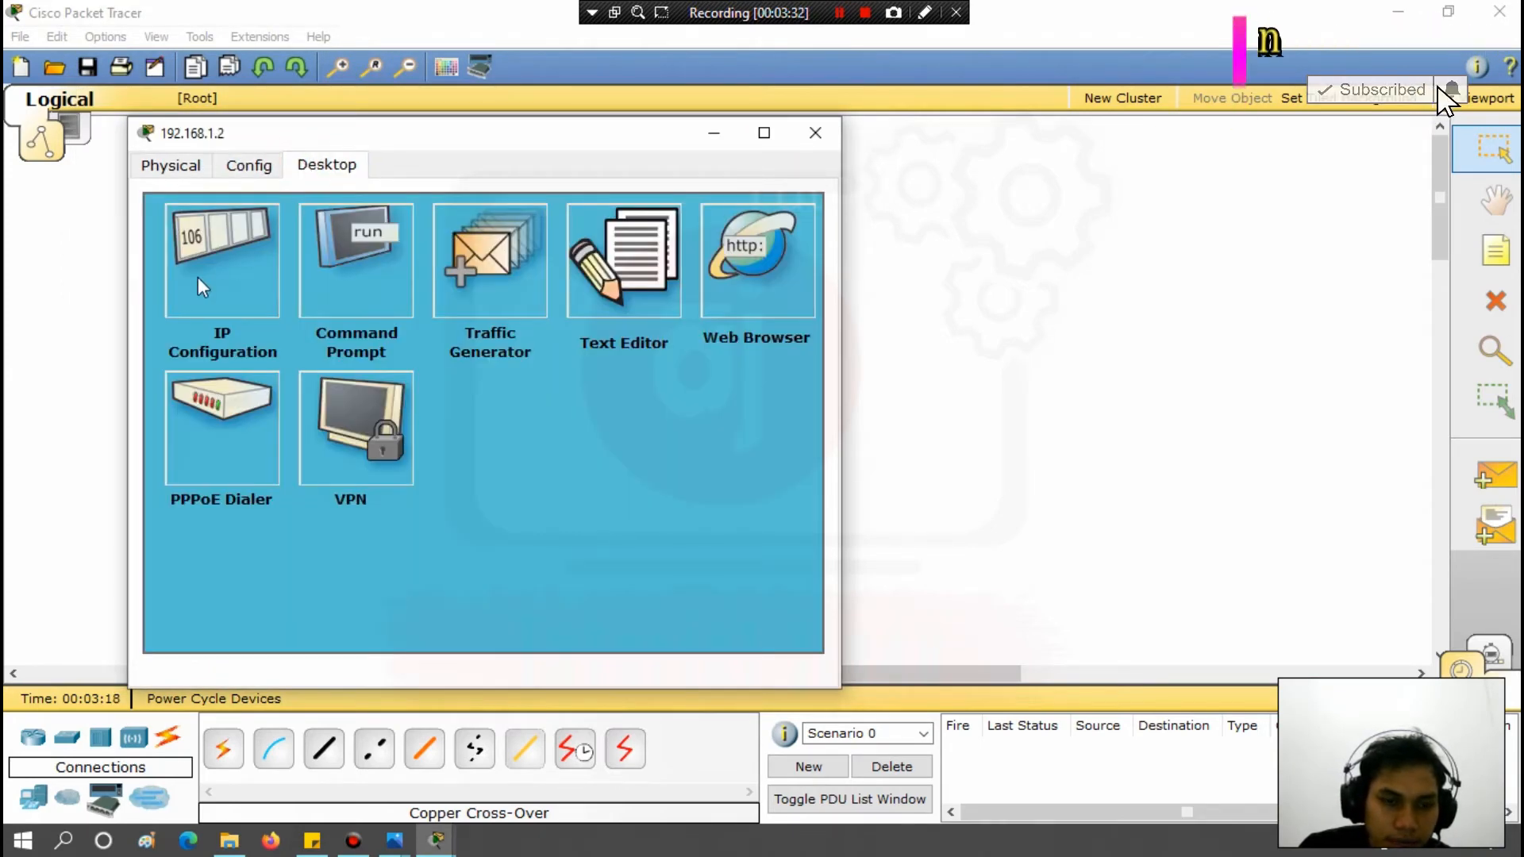
pyautogui.click(233, 275)
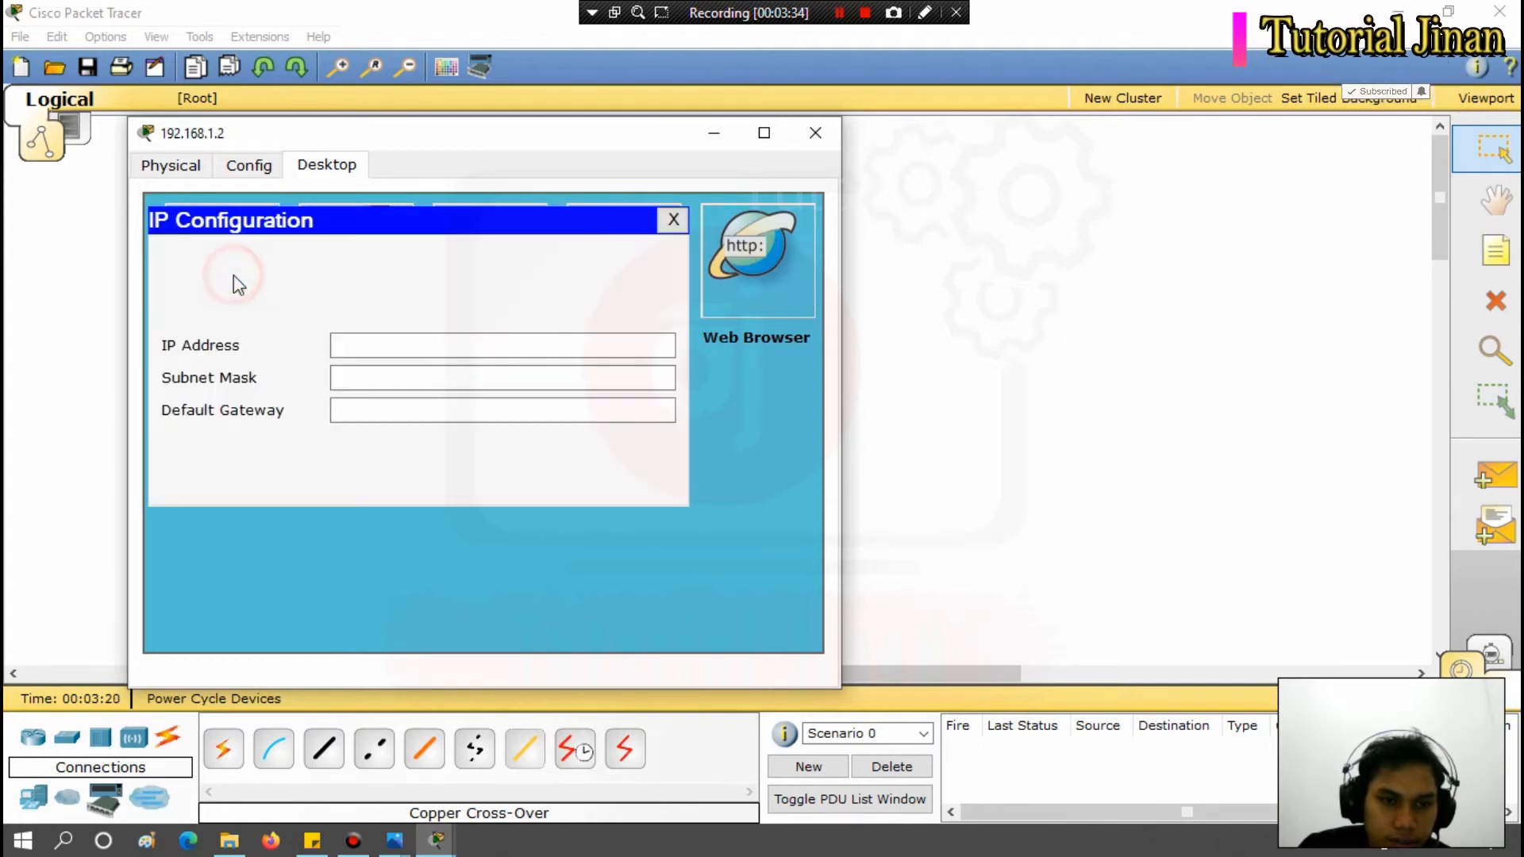
pyautogui.click(369, 344)
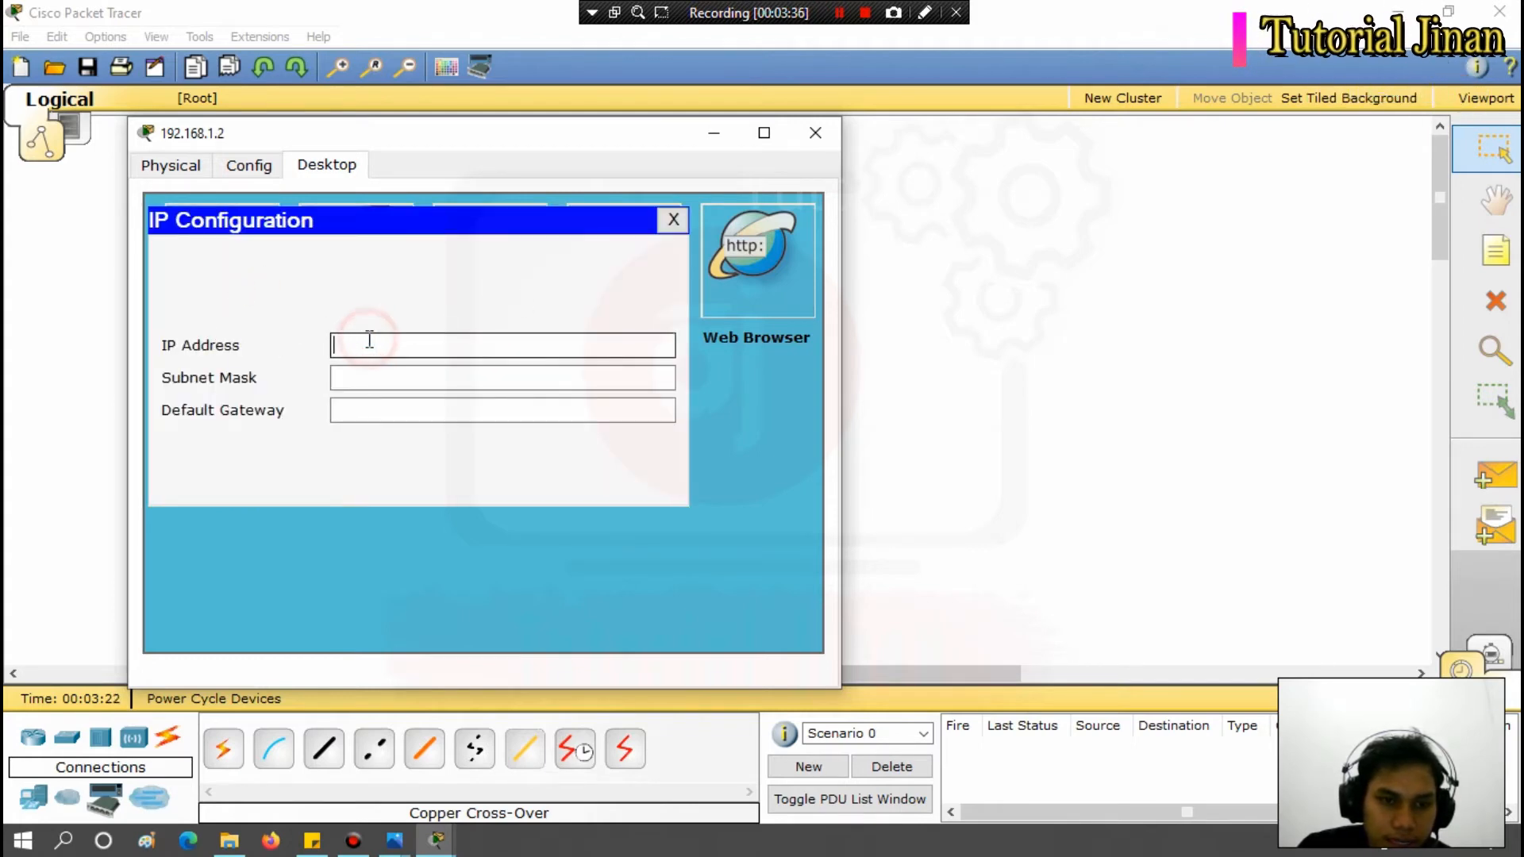
pyautogui.write('192.')
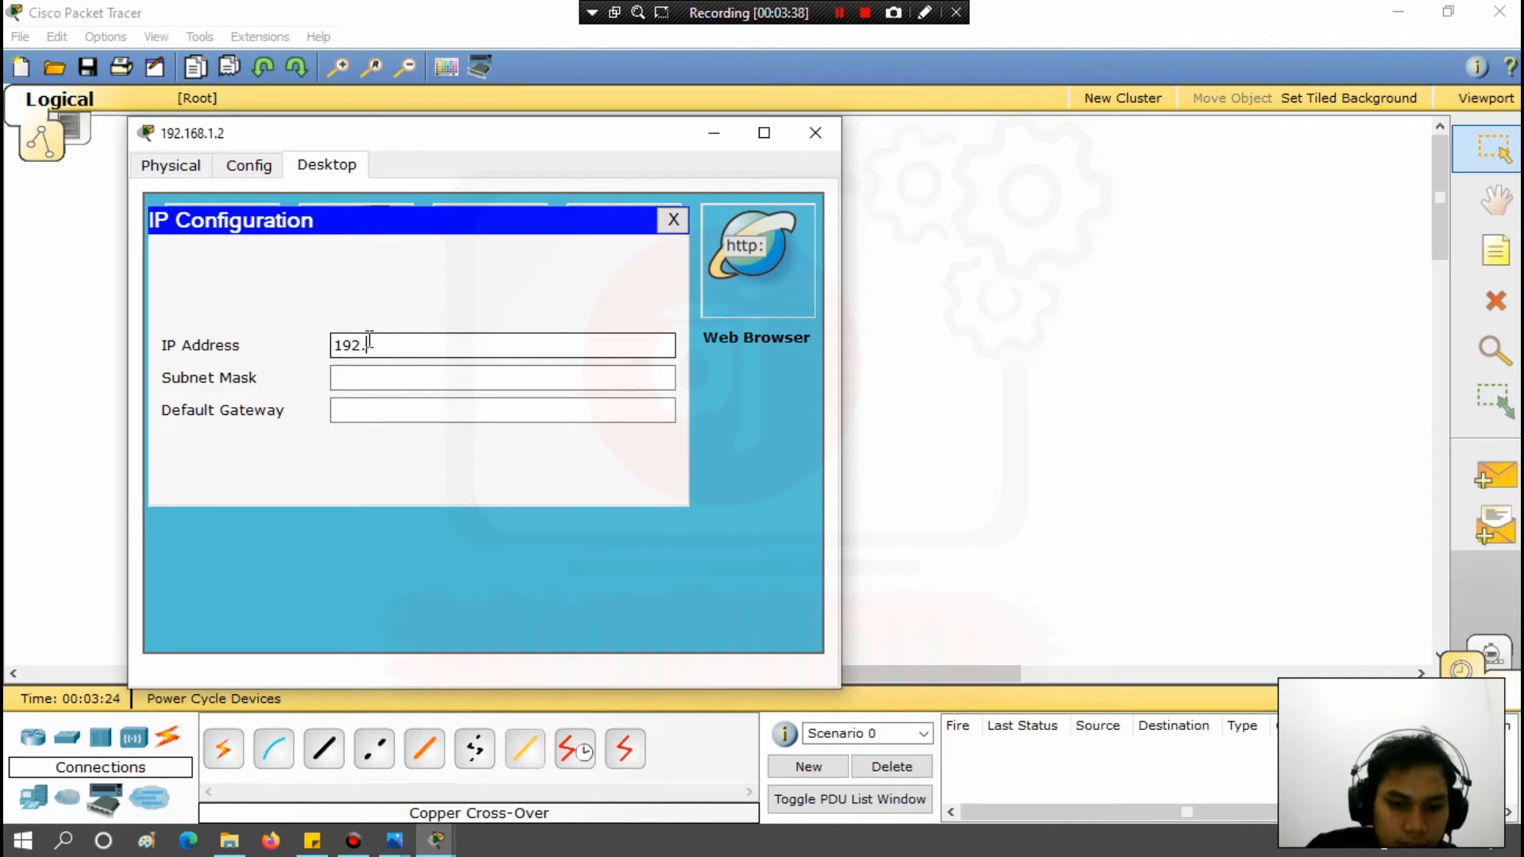
pyautogui.write('168')
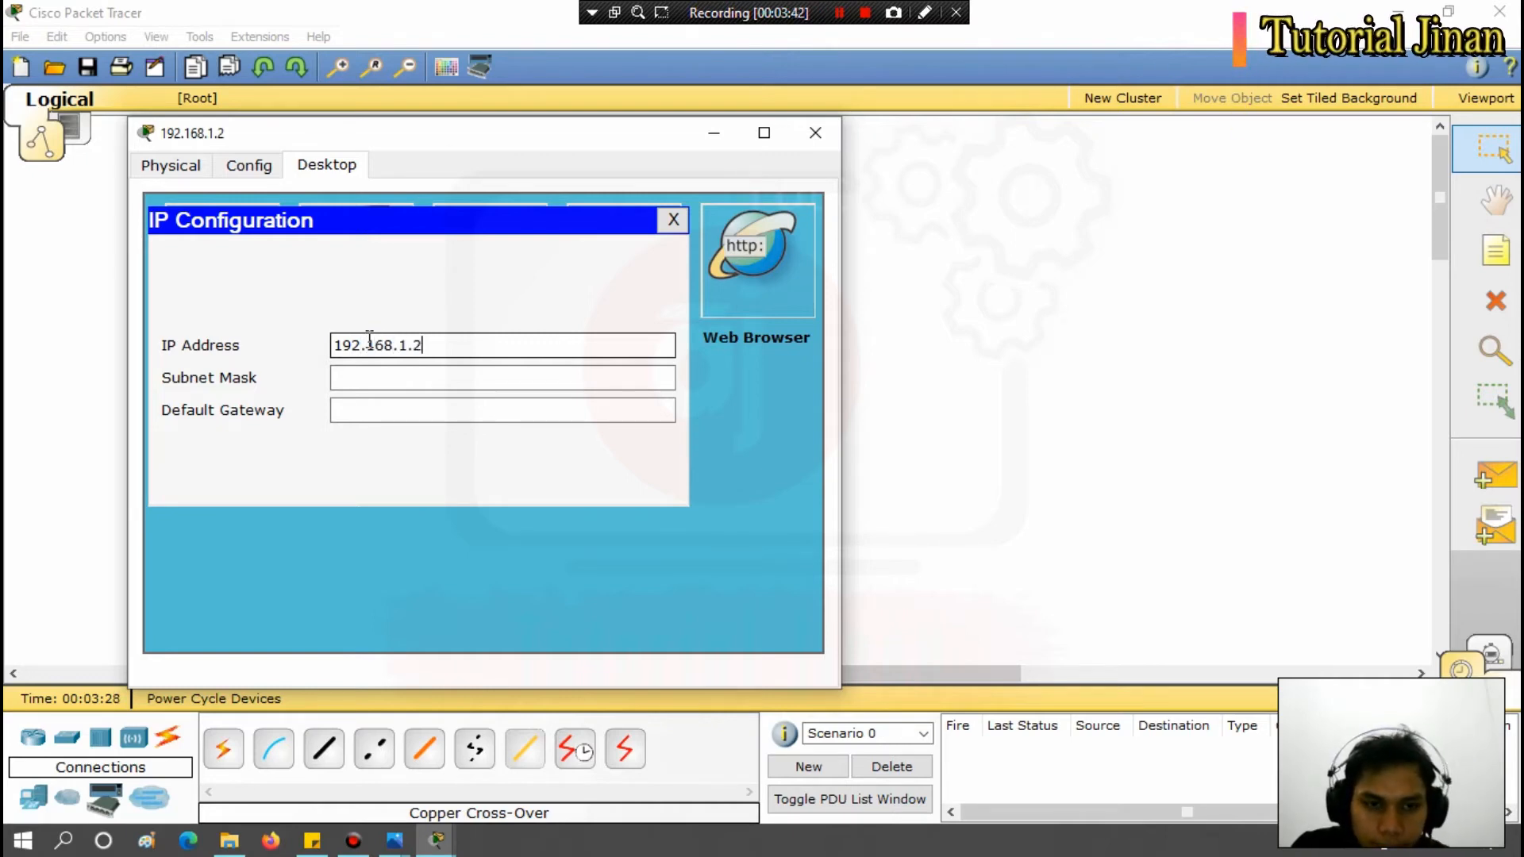
pyautogui.write('.1.2')
pyautogui.click(336, 379)
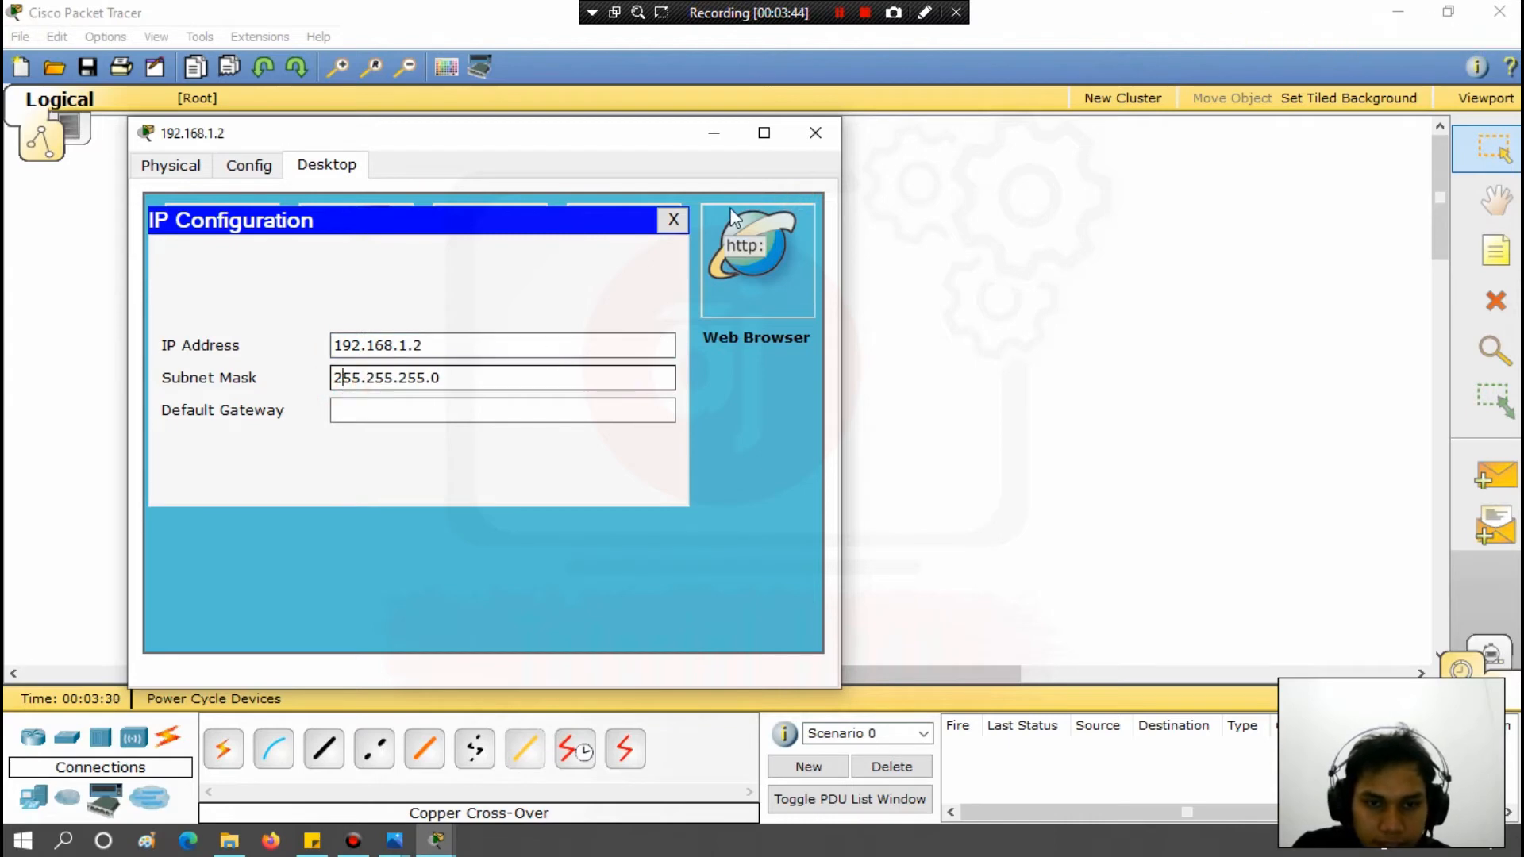
pyautogui.click(814, 133)
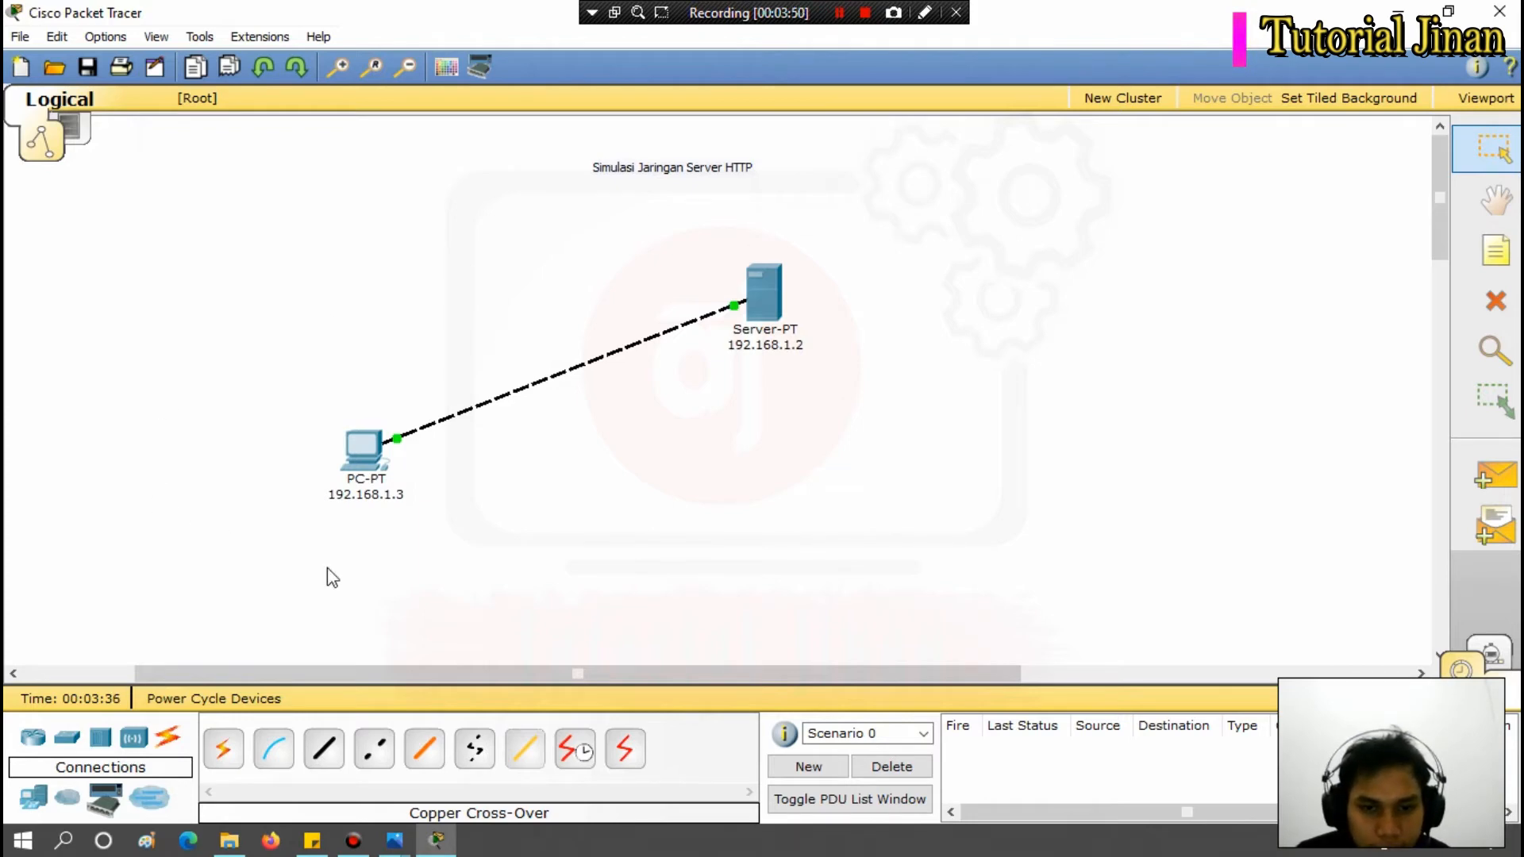
# Switch to Photos to examine the reference image 1.PNG of the intended topology and web page, and return to Packet Tracer.
pyautogui.moveTo(389, 841)
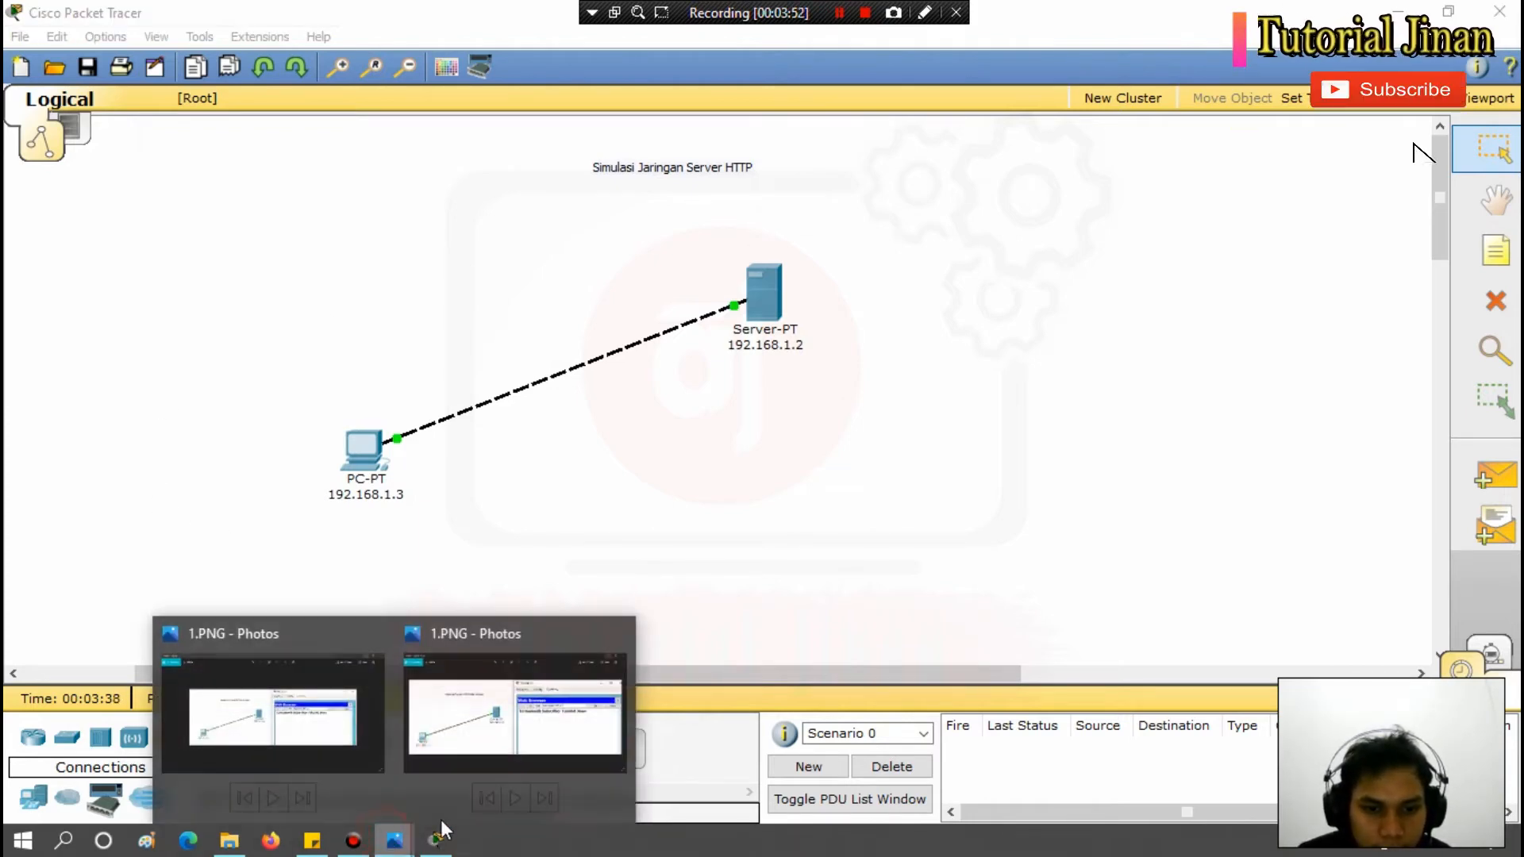
pyautogui.click(505, 747)
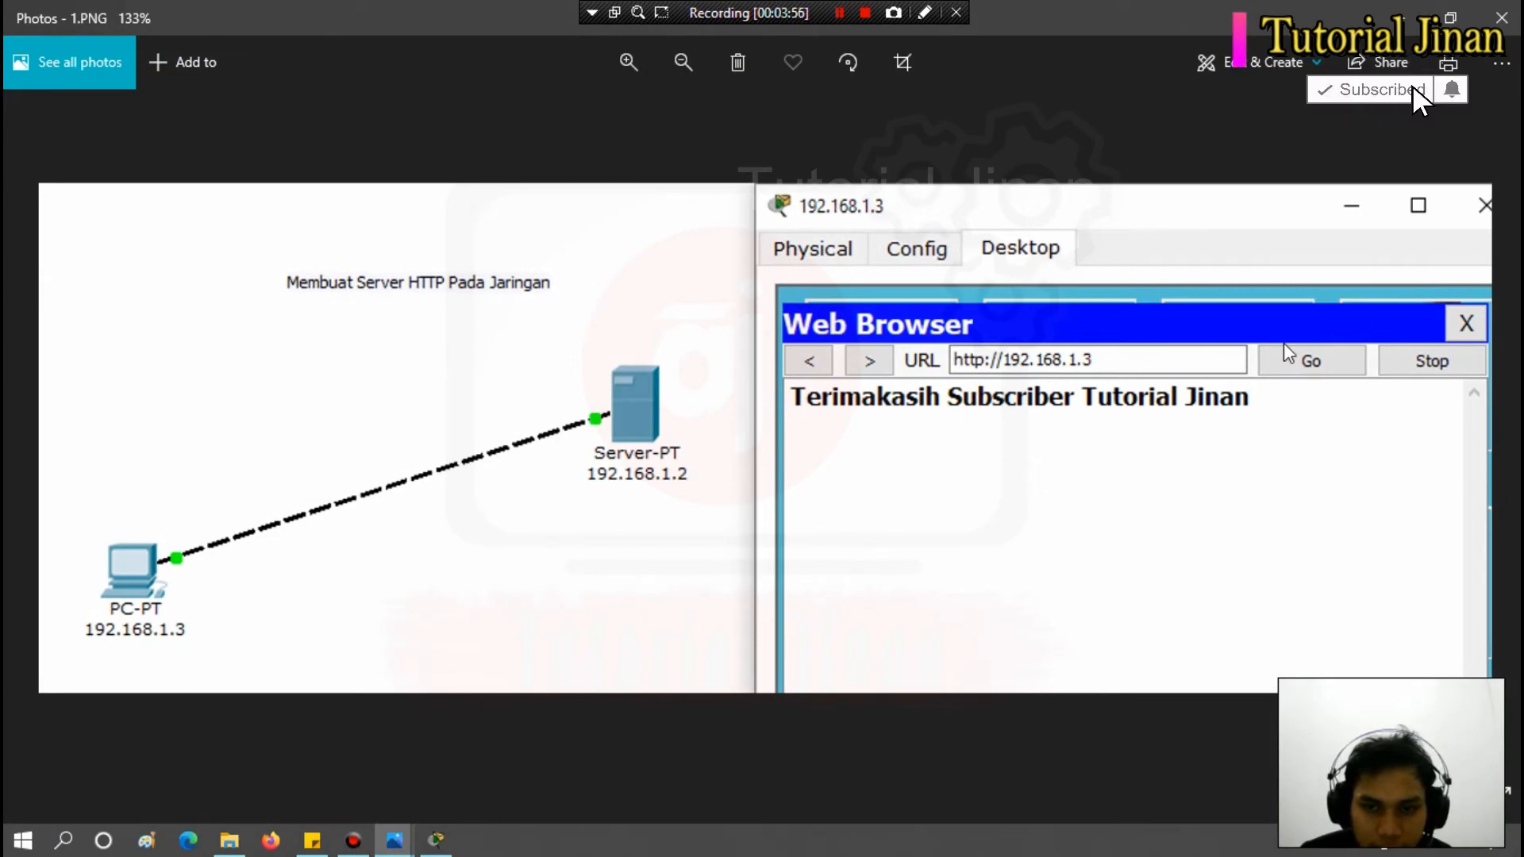
pyautogui.click(1412, 11)
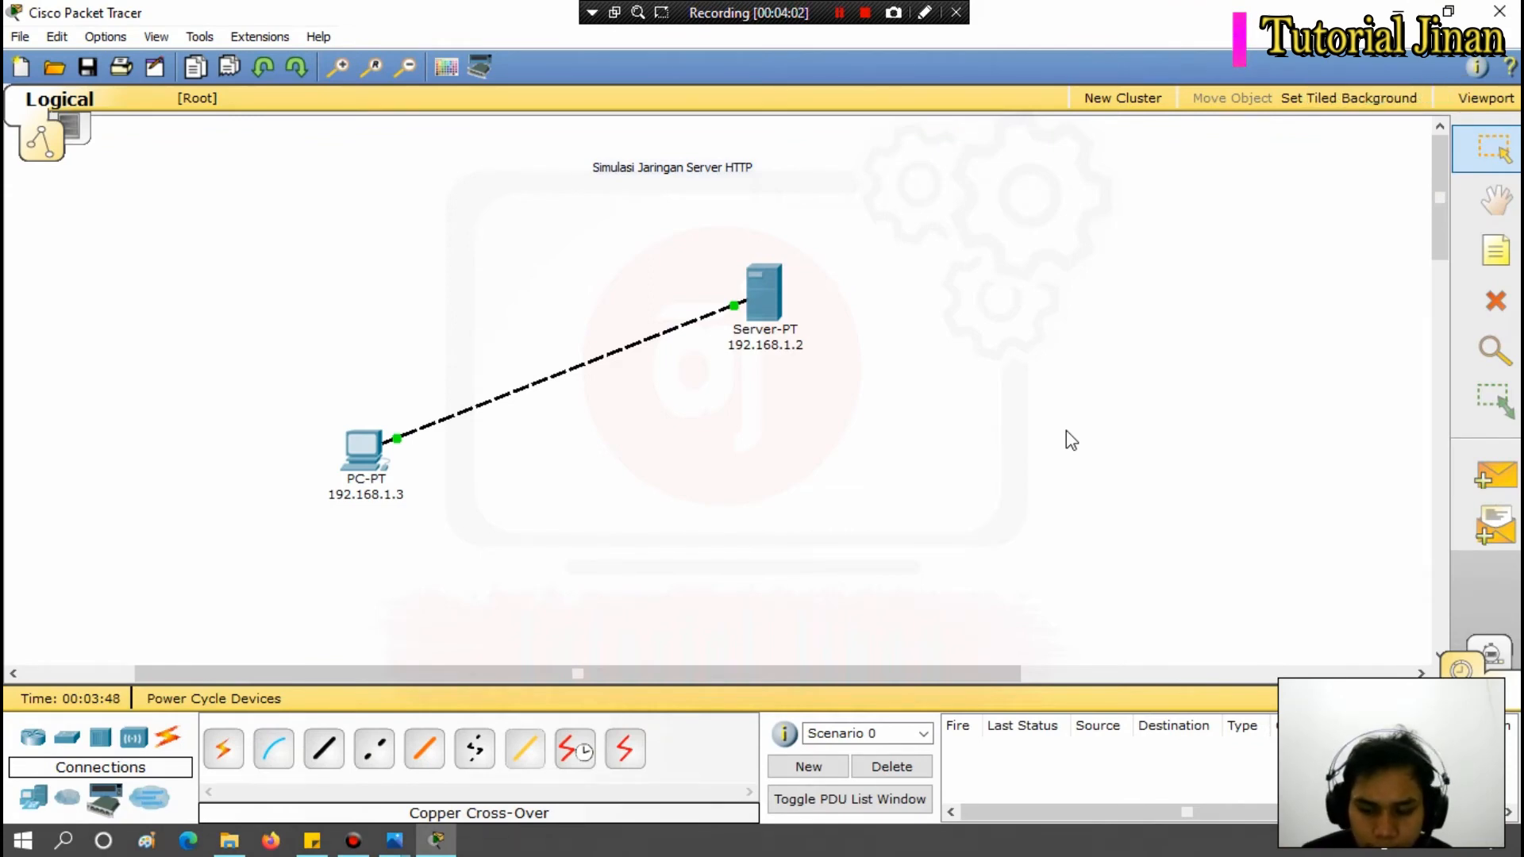
# Open the server's HTTP service configuration showing the index.html page source.
pyautogui.click(759, 293)
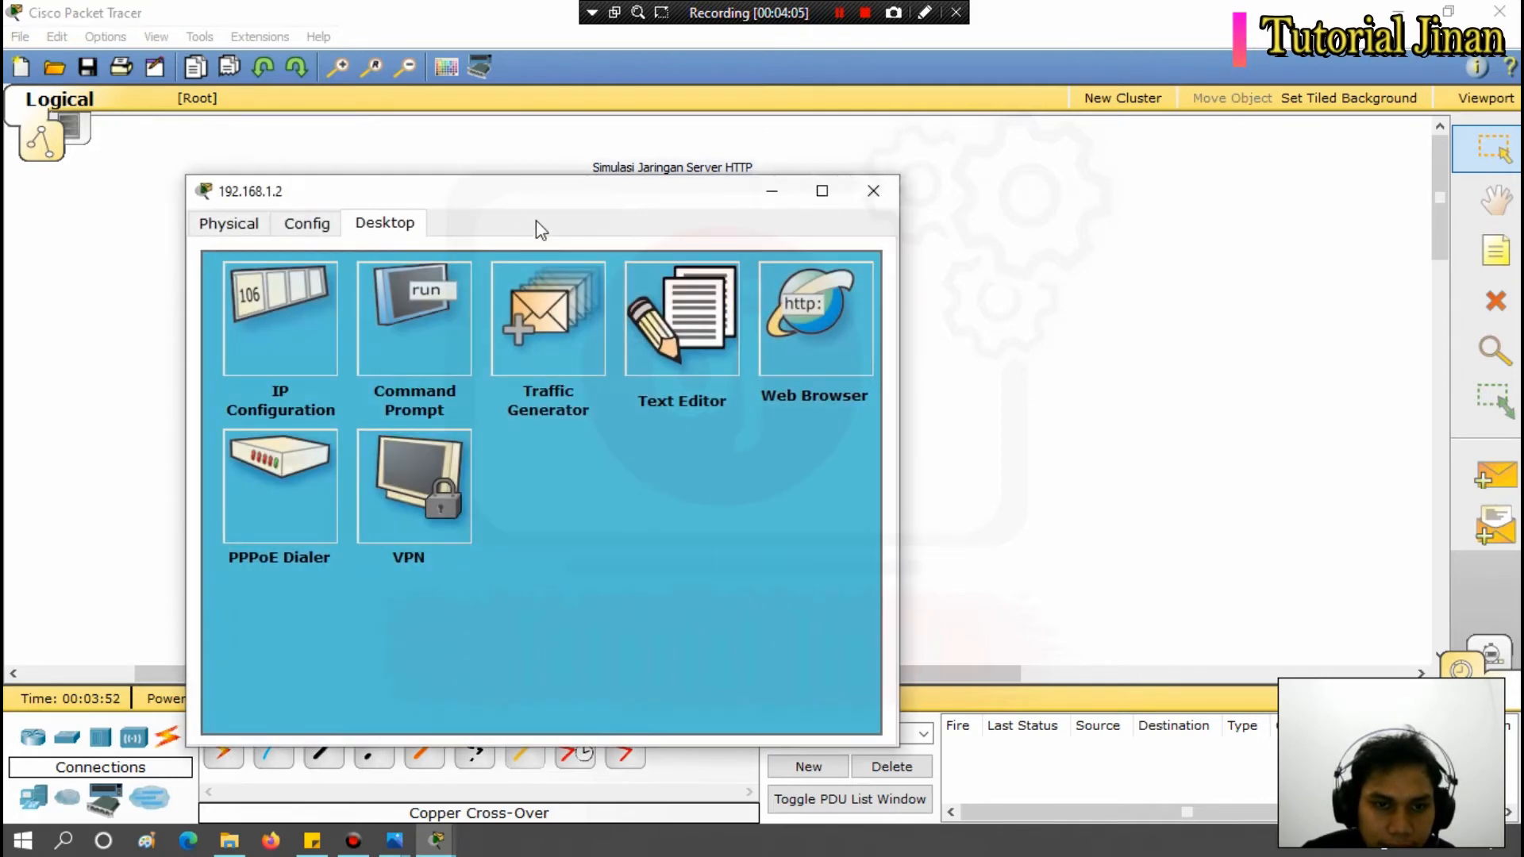
pyautogui.moveTo(531, 203); pyautogui.dragTo(476, 131)
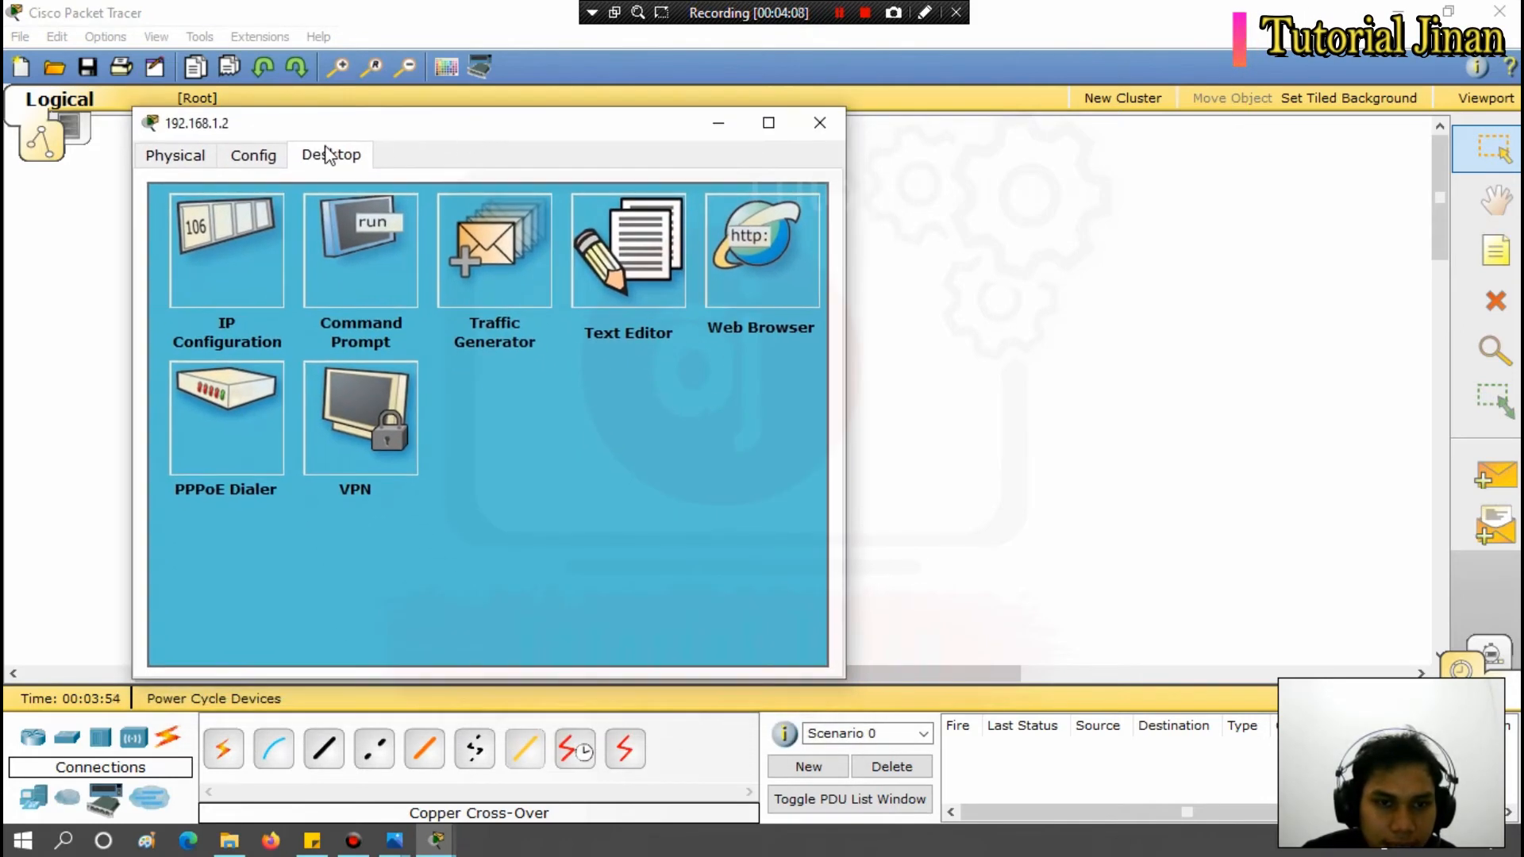
pyautogui.click(263, 159)
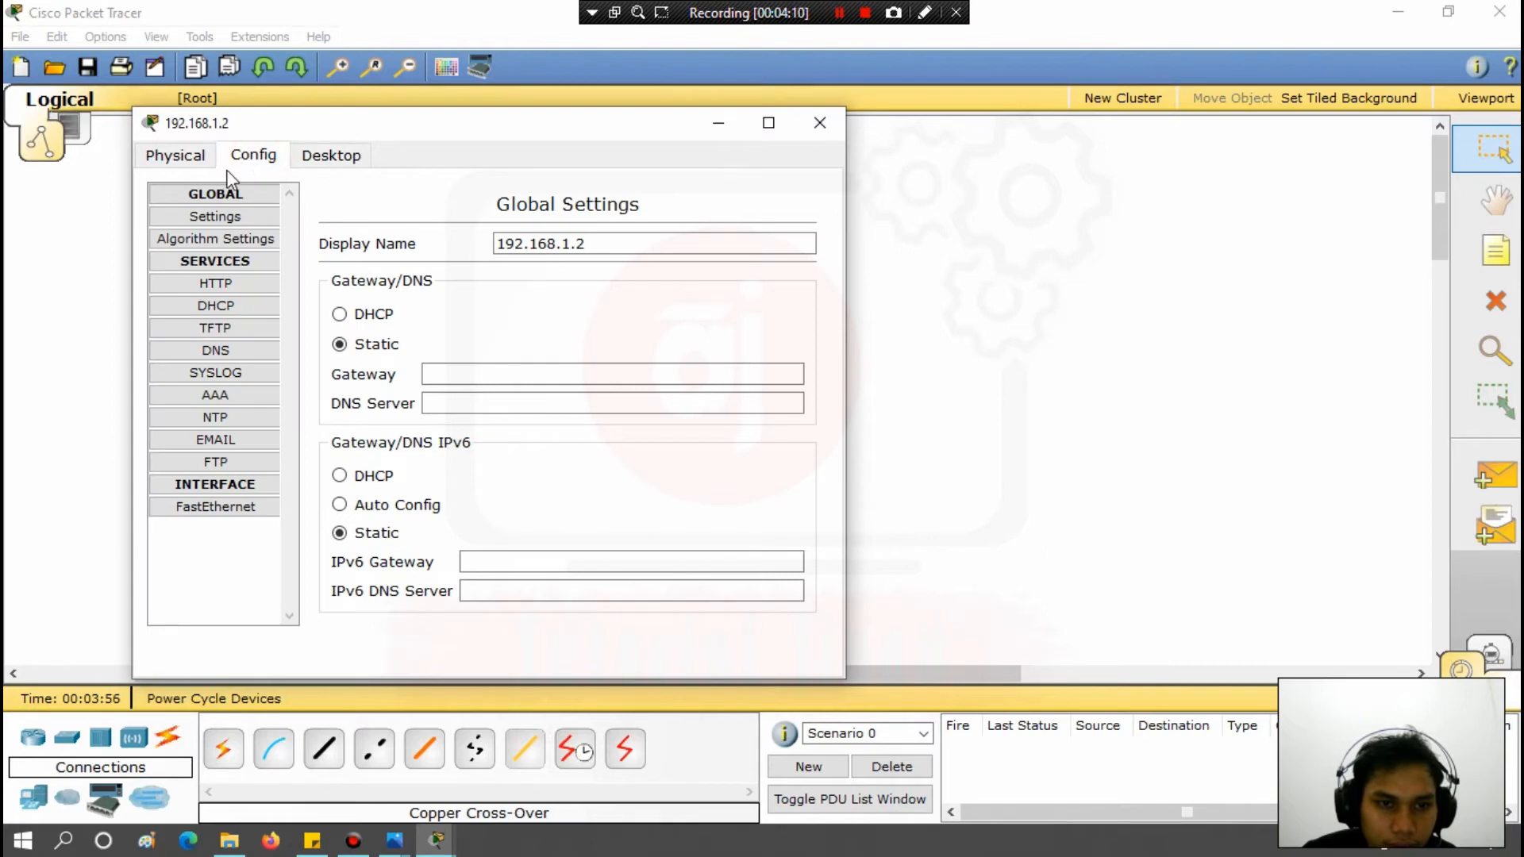
pyautogui.click(216, 285)
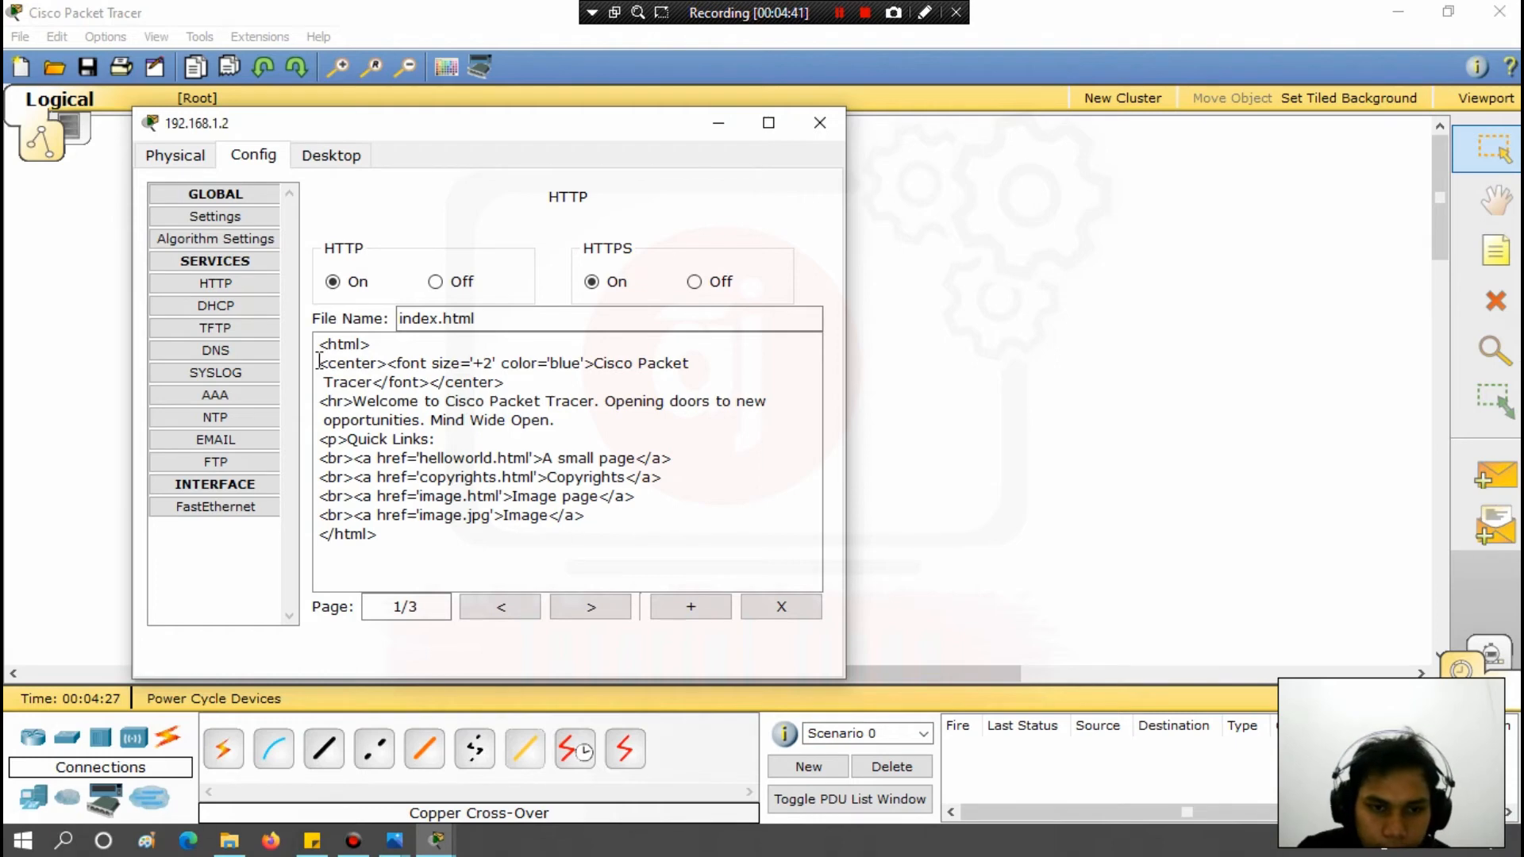
# Delete the centered title, the quick links and the second line of the welcome text from the index.html source.
pyautogui.moveTo(319, 361); pyautogui.dragTo(334, 420)
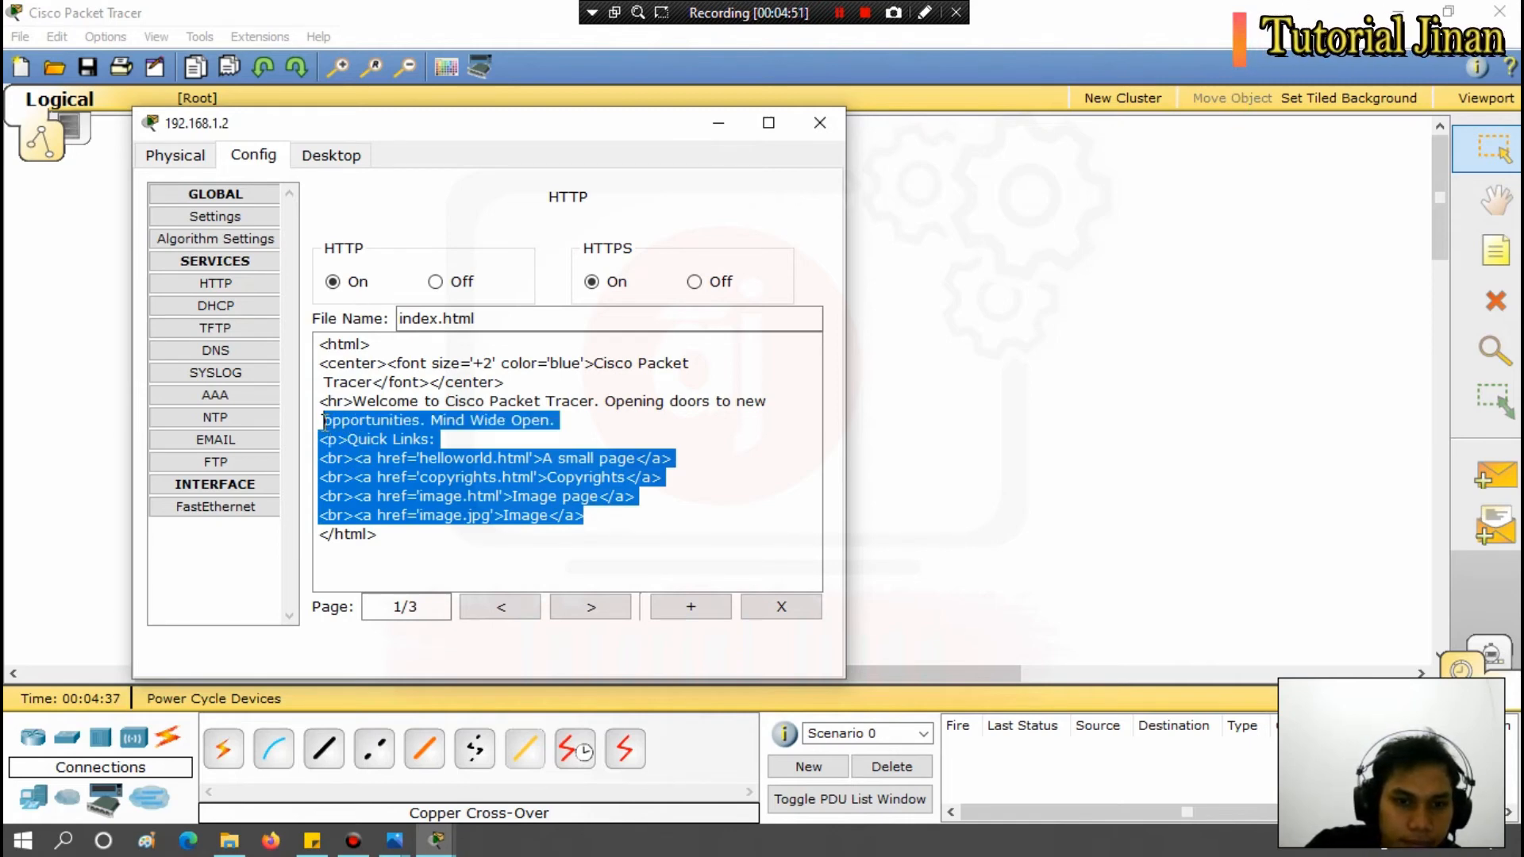
pyautogui.press('BackSpace')
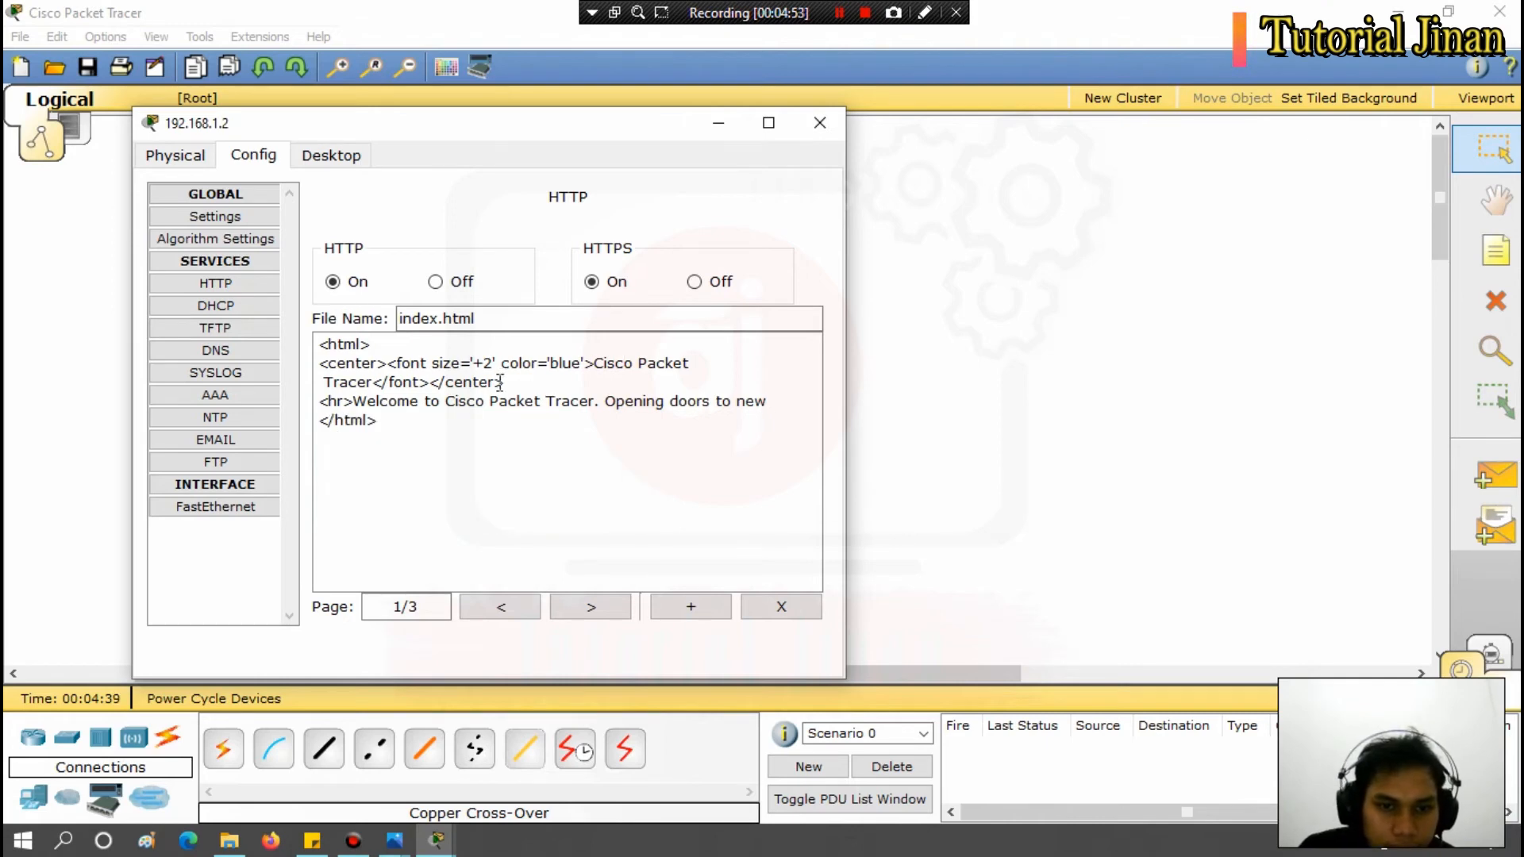
pyautogui.moveTo(499, 383); pyautogui.dragTo(327, 367)
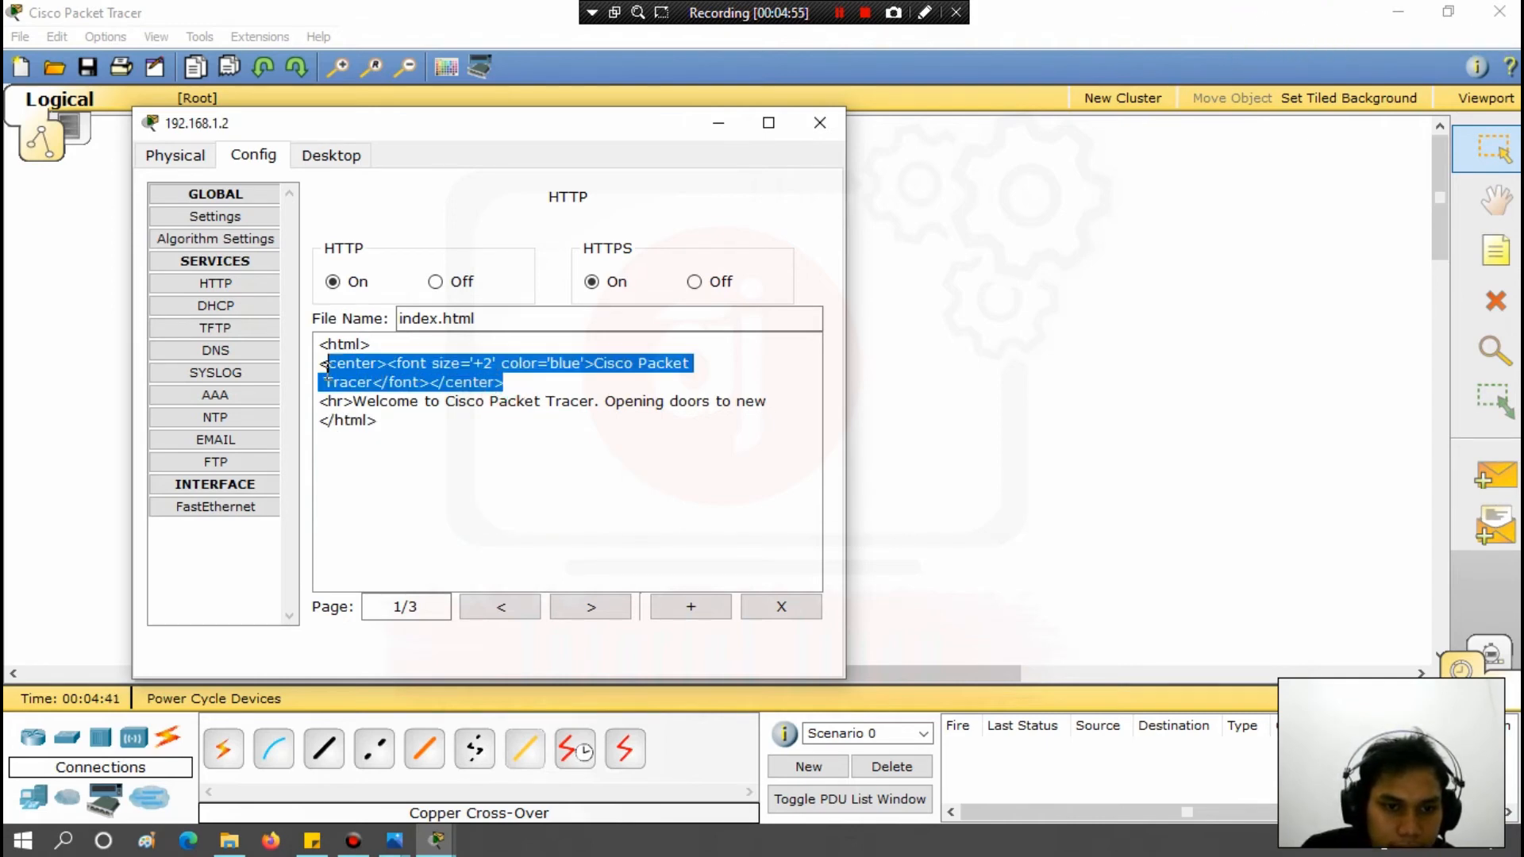
pyautogui.press('BackSpace')
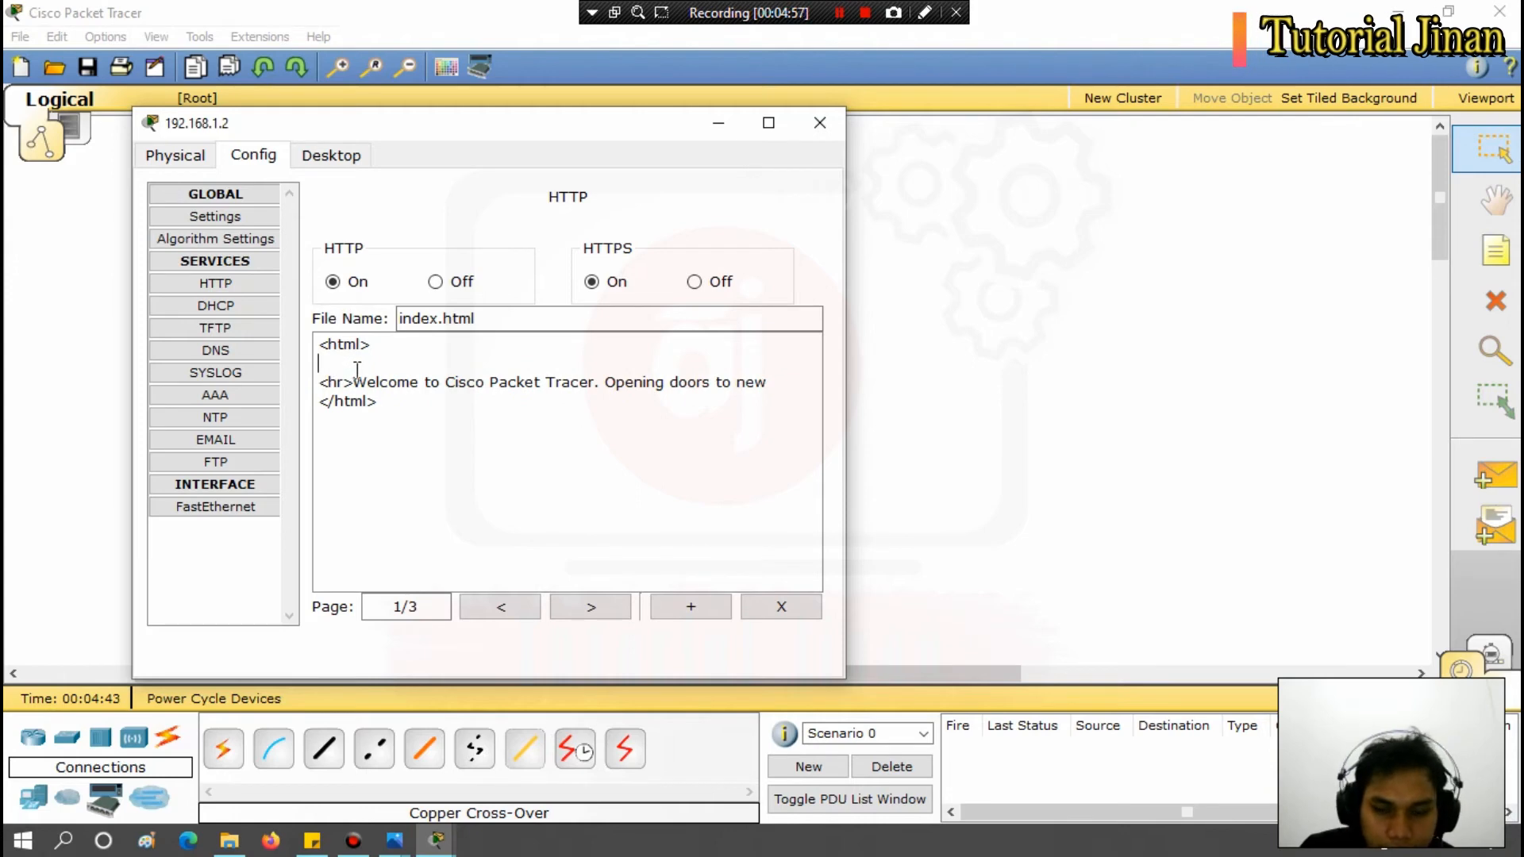
pyautogui.press('Delete')
# Change the <hr> tag before the welcome text in index.html to <h2>.
pyautogui.click(335, 362)
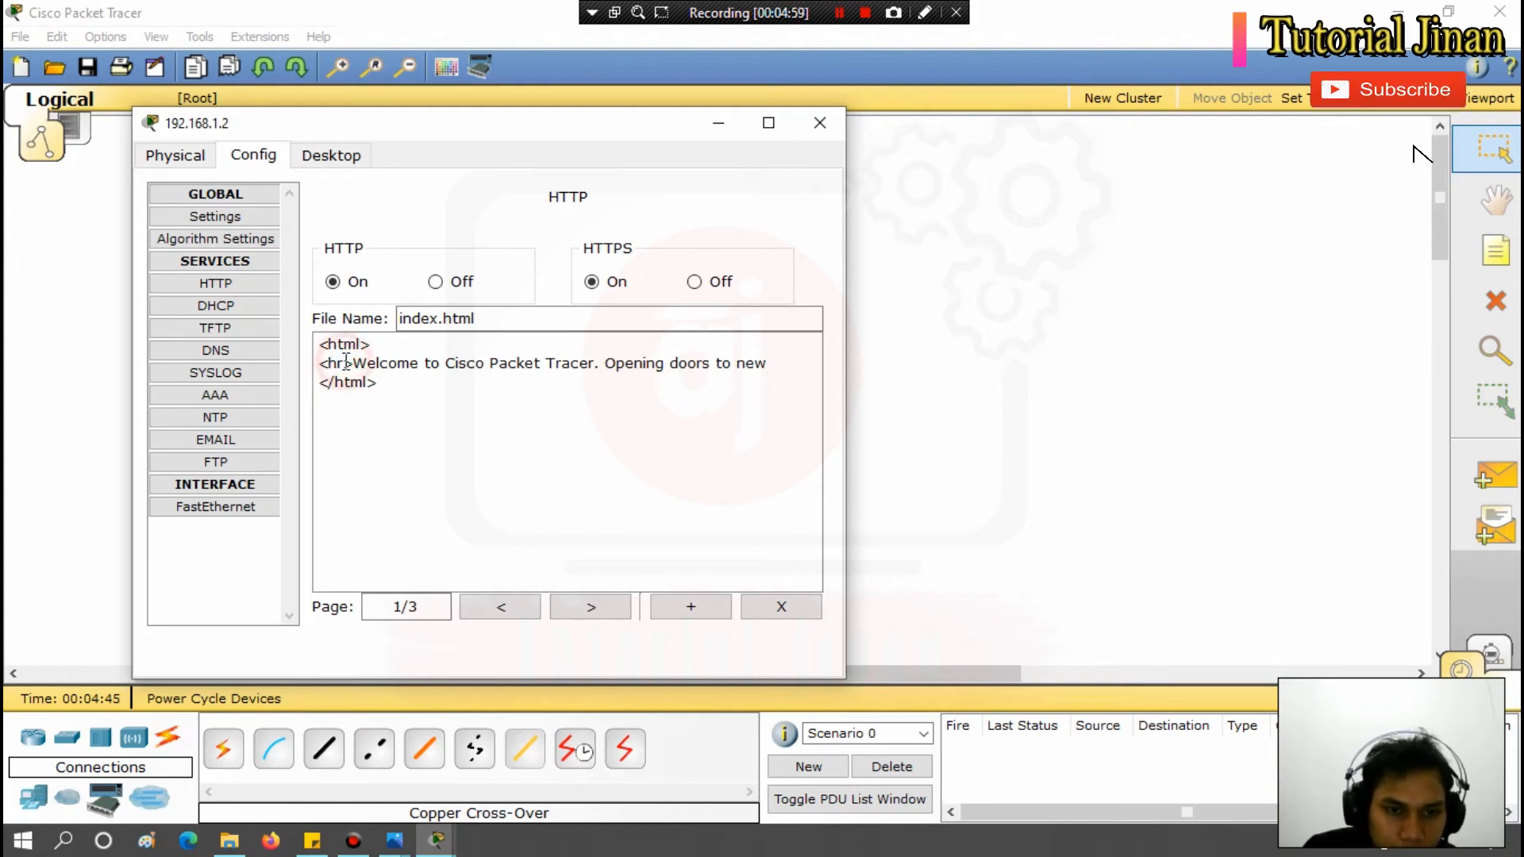
pyautogui.press('Delete')
pyautogui.write('2')
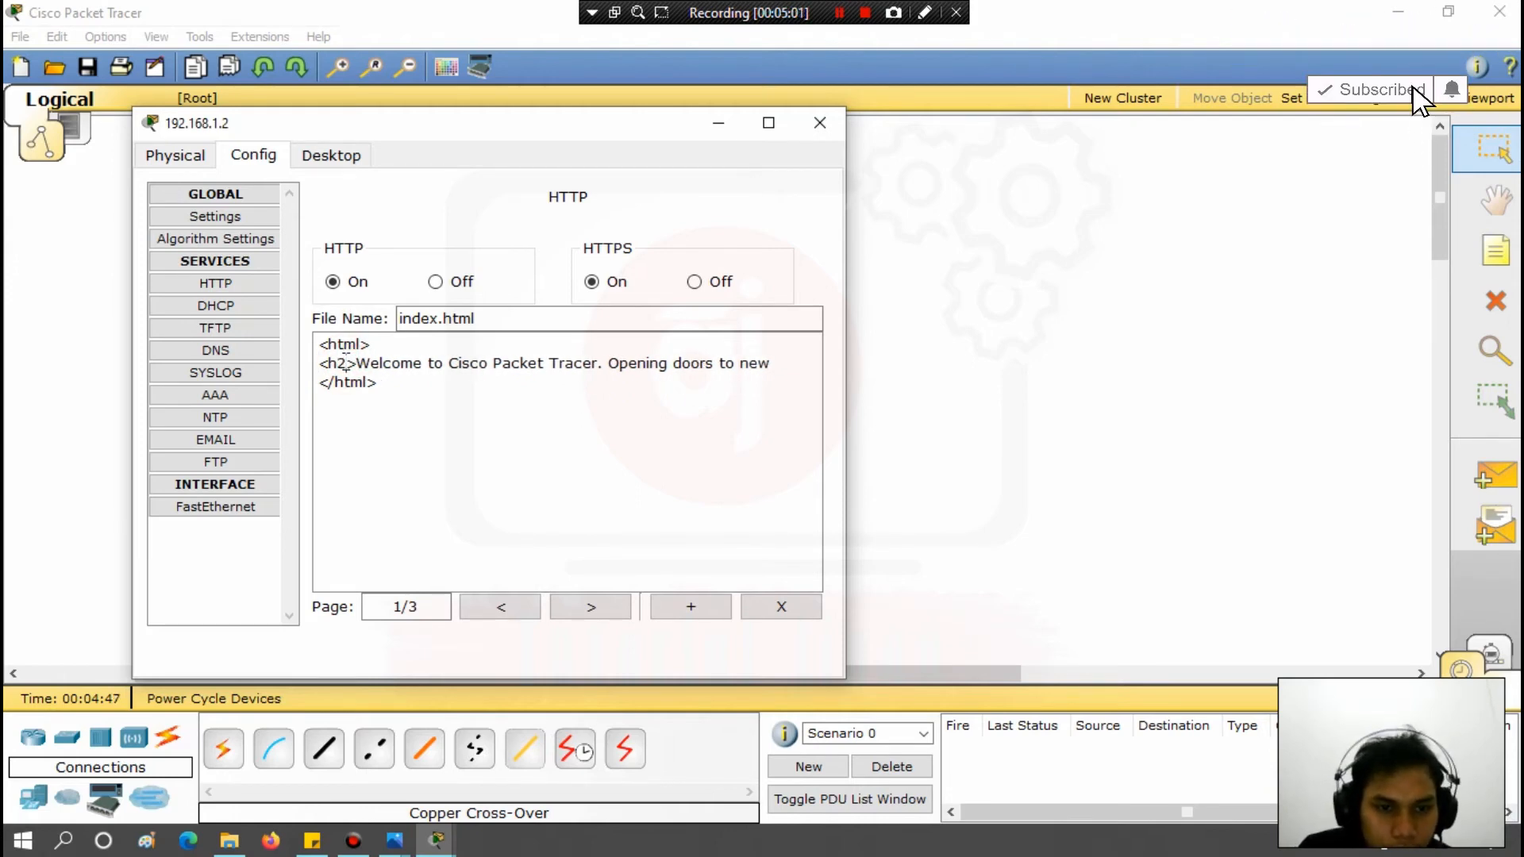
# Replace the welcome text after <h2> with "Terimakasih Sudah Subscriber Tutorial Jinan</h2>" and close the server's device window.
pyautogui.hotkey('ctrl', 'shift', 'Right')
pyautogui.hotkey('ctrl', 'shift', 'Right')
pyautogui.hotkey('ctrl', 'shift', 'Right')
pyautogui.hotkey('ctrl', 'shift', 'Right')
pyautogui.hotkey('ctrl', 'shift', 'Right')
pyautogui.hotkey('ctrl', 'shift', 'Right')
pyautogui.hotkey('ctrl', 'shift', 'Right')
pyautogui.hotkey('ctrl', 'shift', 'Right')
pyautogui.hotkey('ctrl', 'shift', 'Right')
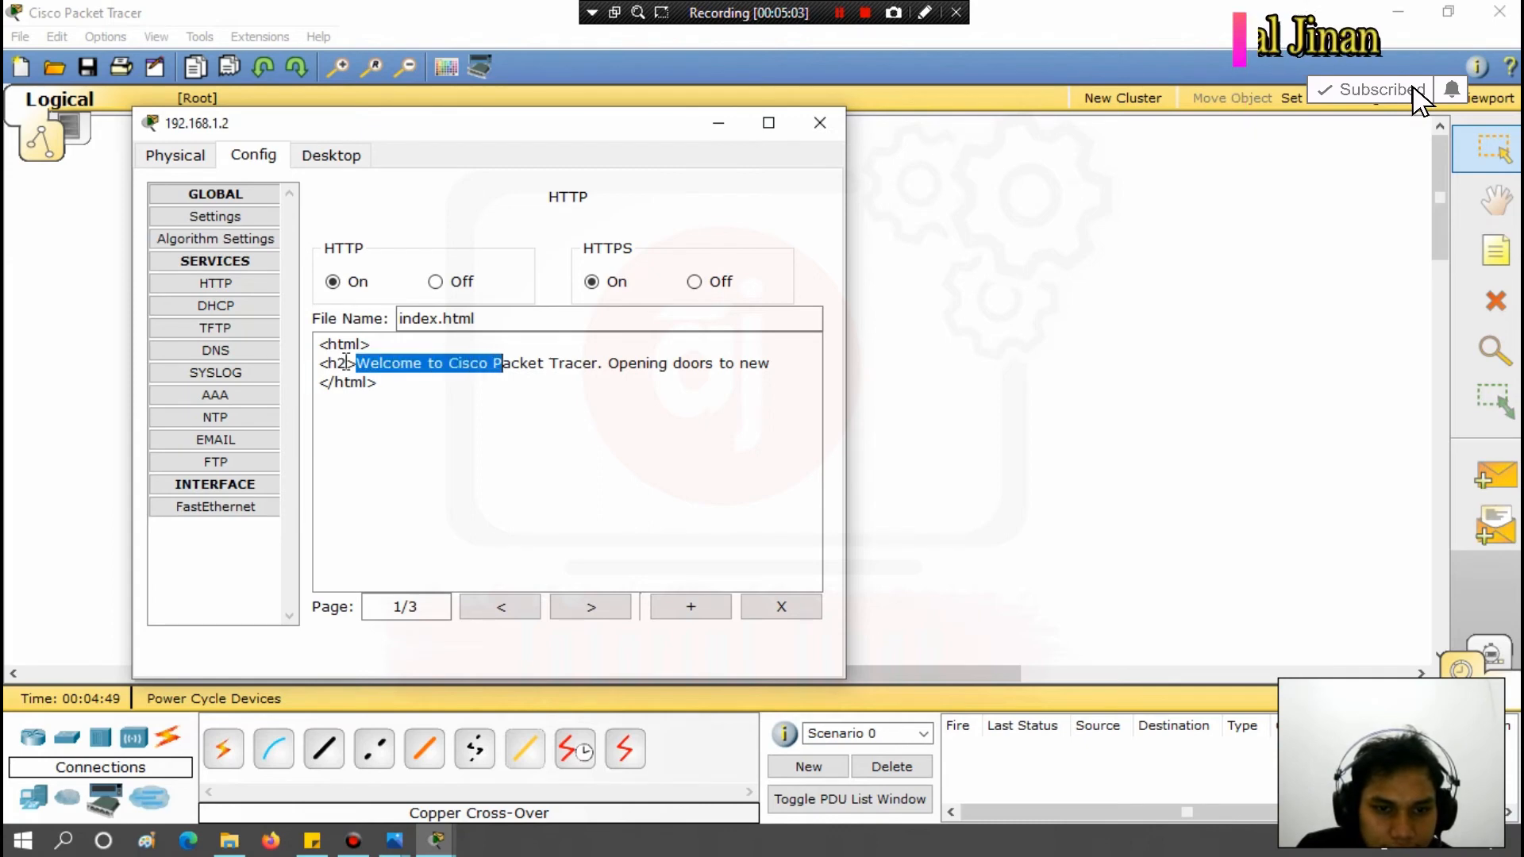
pyautogui.write('Te')
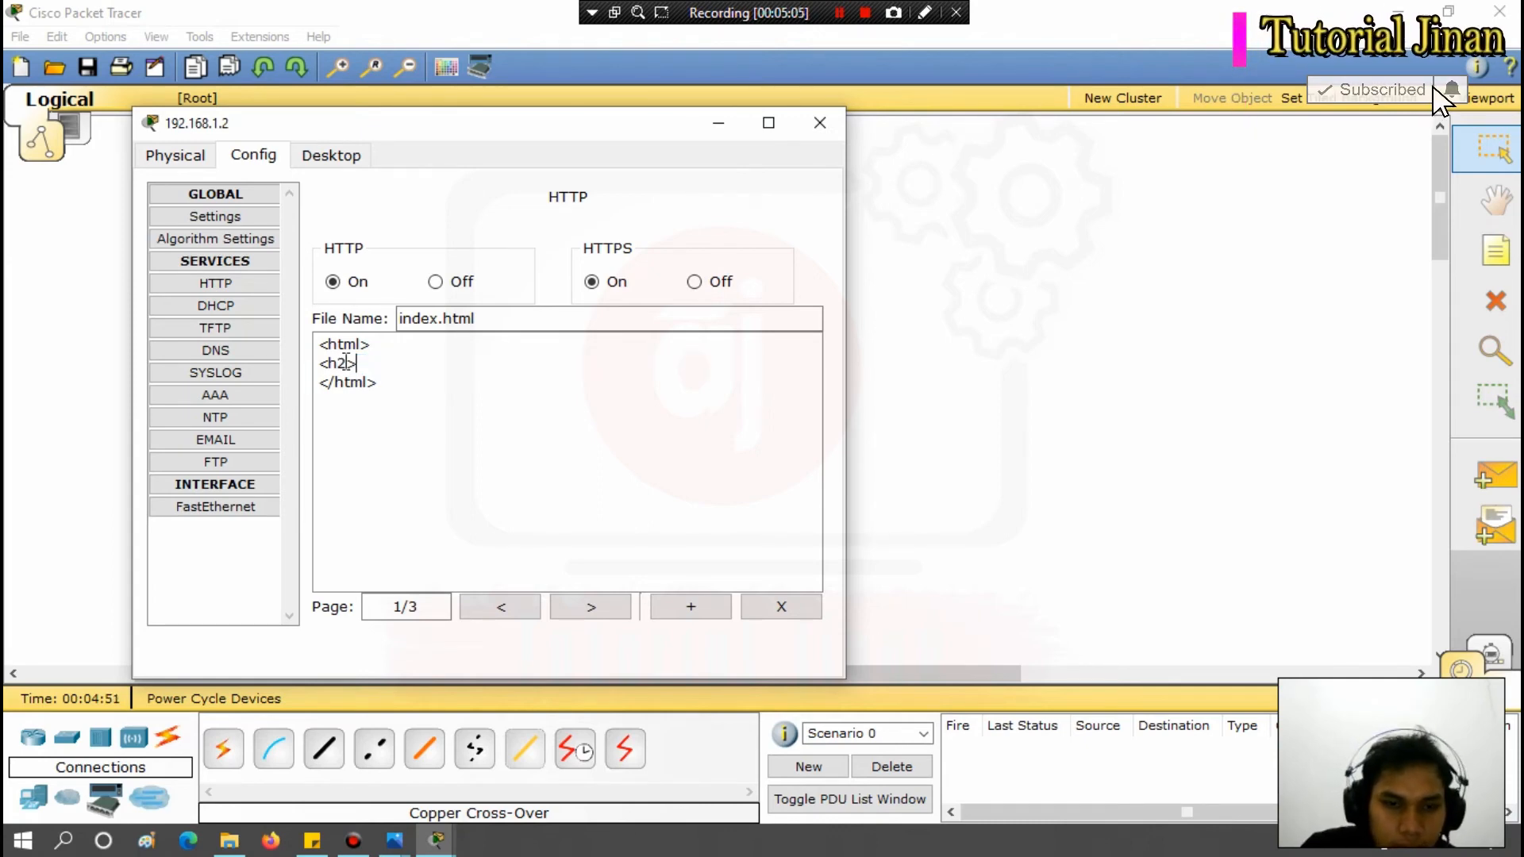
pyautogui.write('rimakasih')
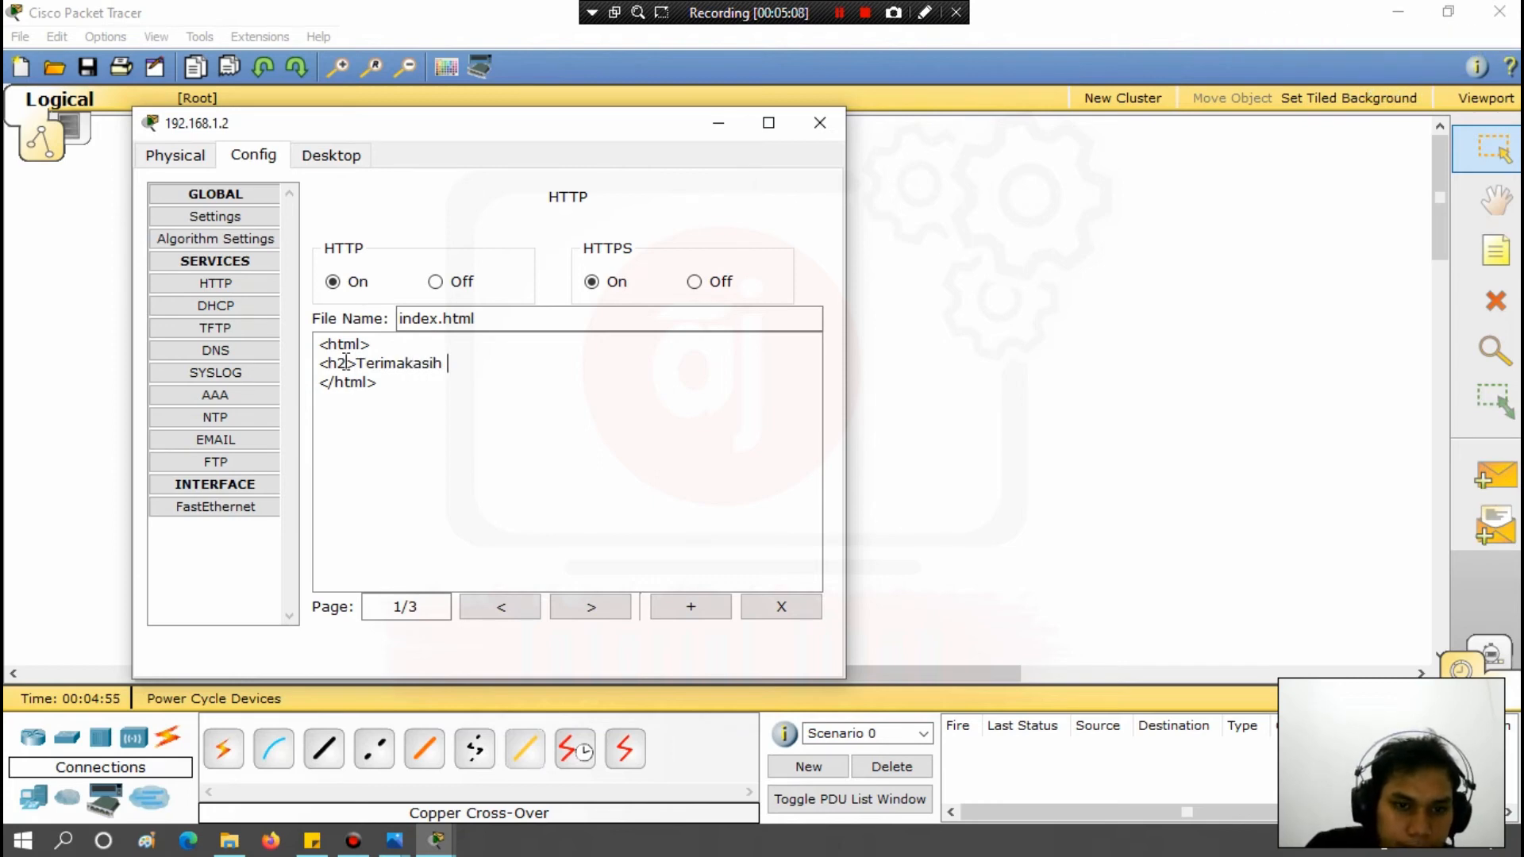
pyautogui.write(' Sudah Subscriber Tutorial Jinan</h2>')
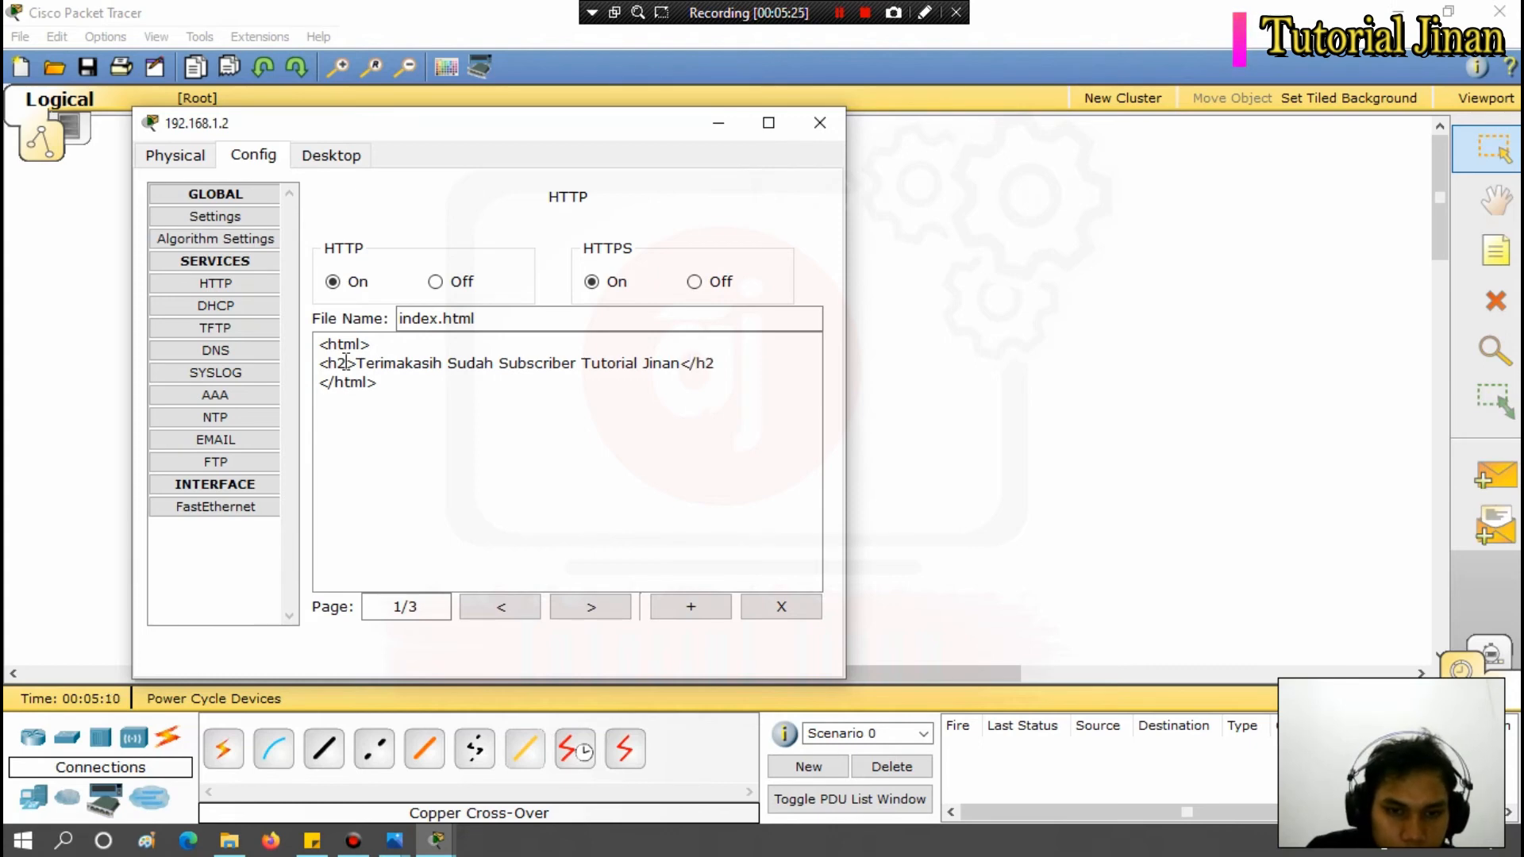
pyautogui.click(449, 406)
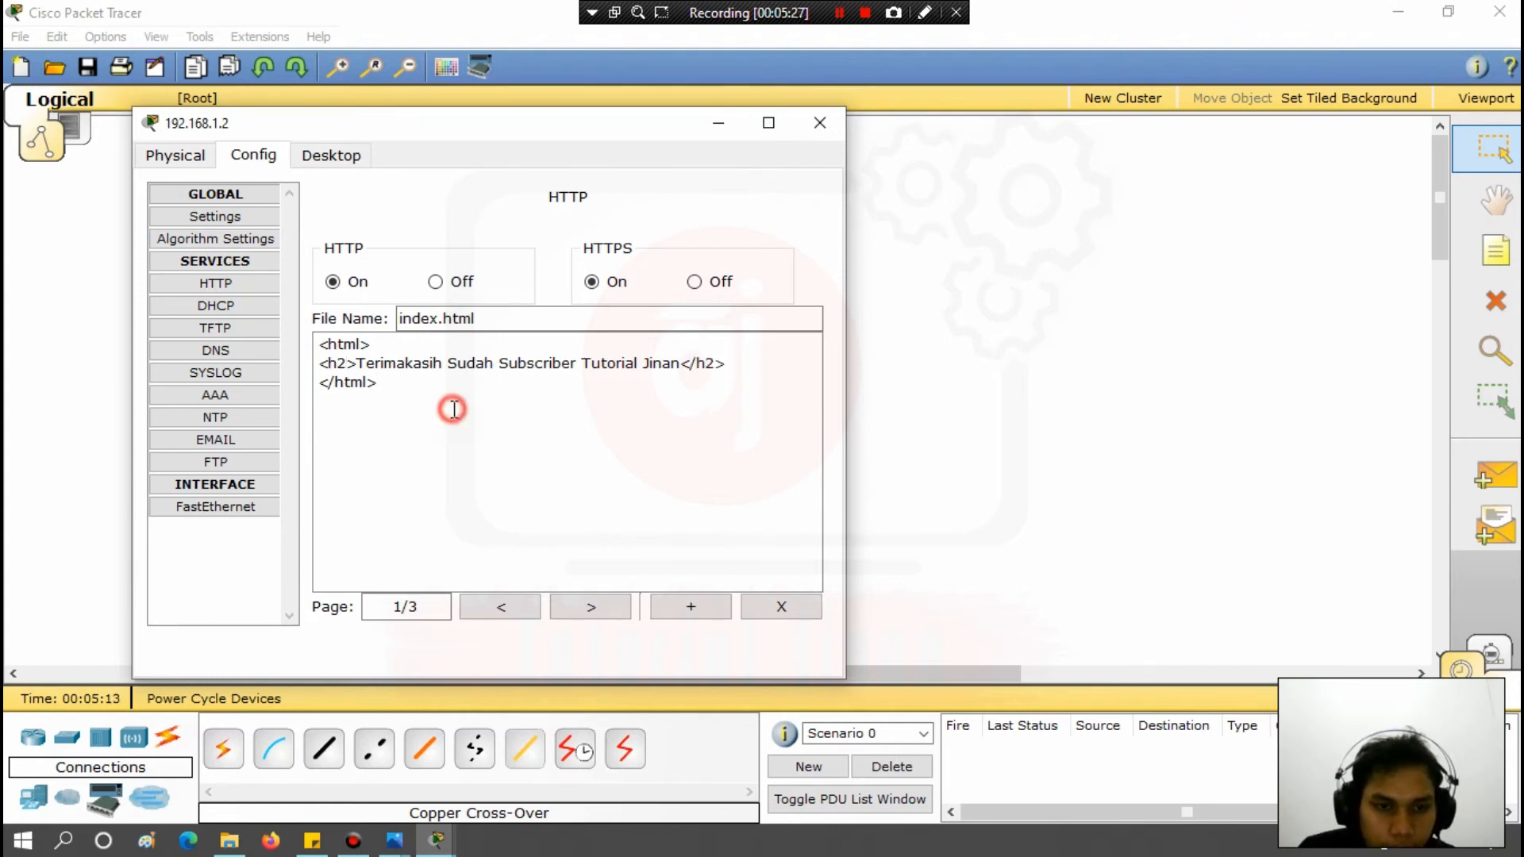
pyautogui.doubleClick(556, 440)
pyautogui.click(556, 441)
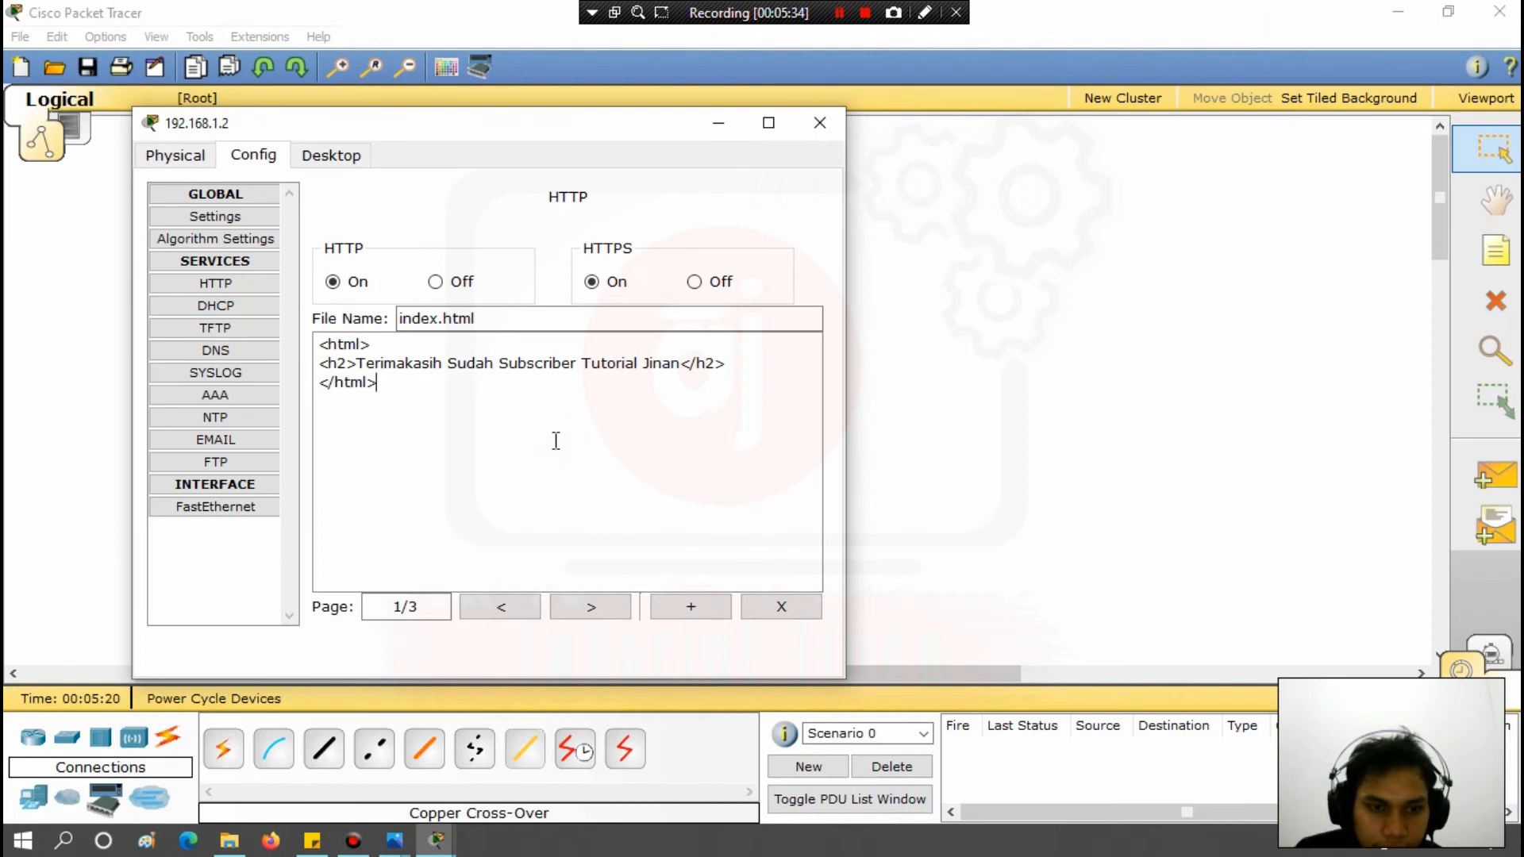
pyautogui.click(818, 125)
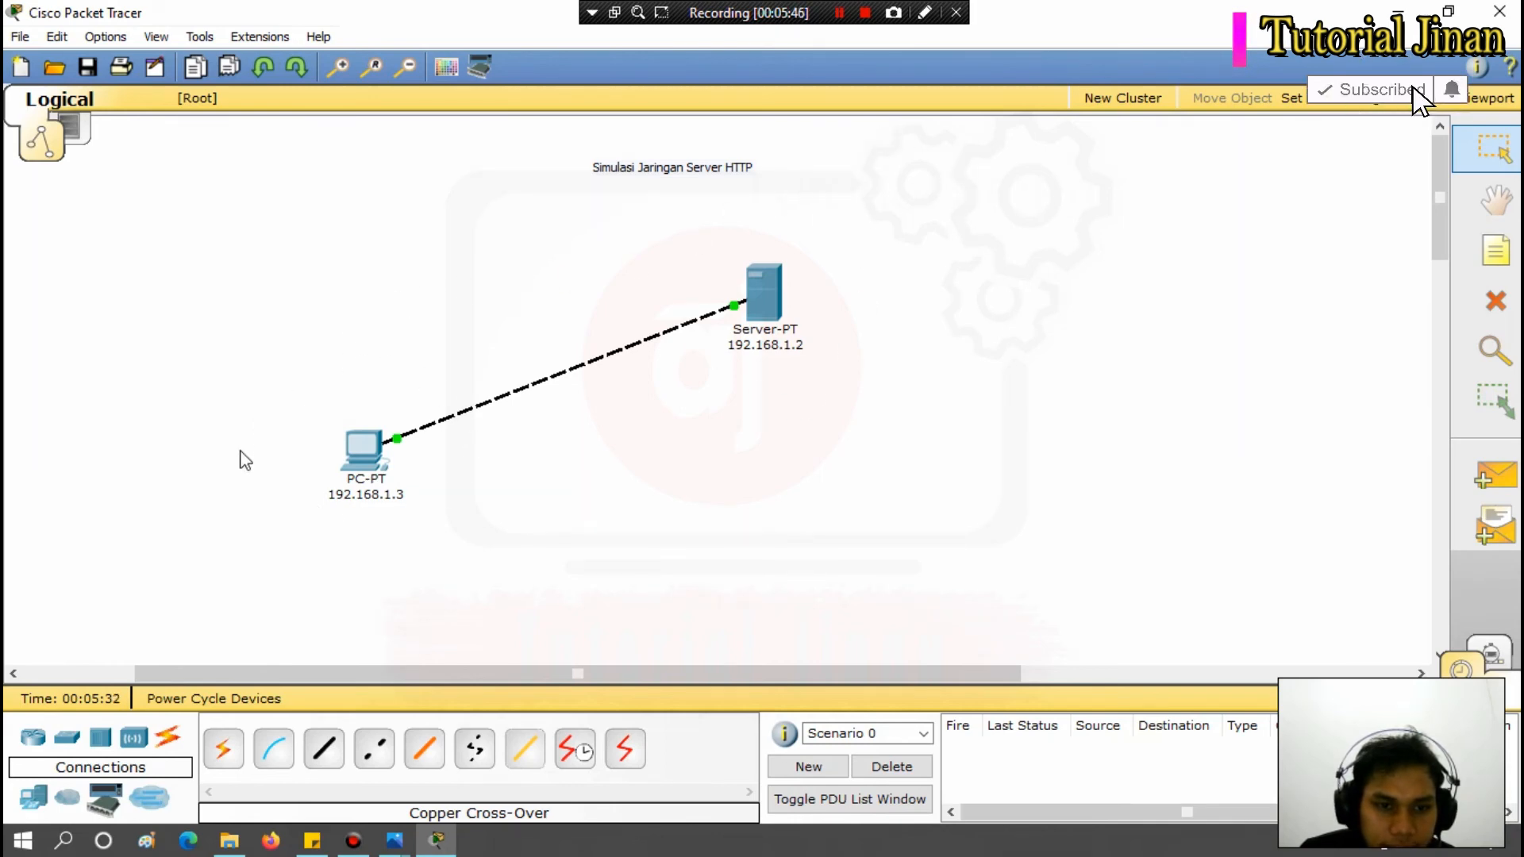
# Load the server's page at 192.168.1.2 in the PC's Web Browser.
pyautogui.click(364, 451)
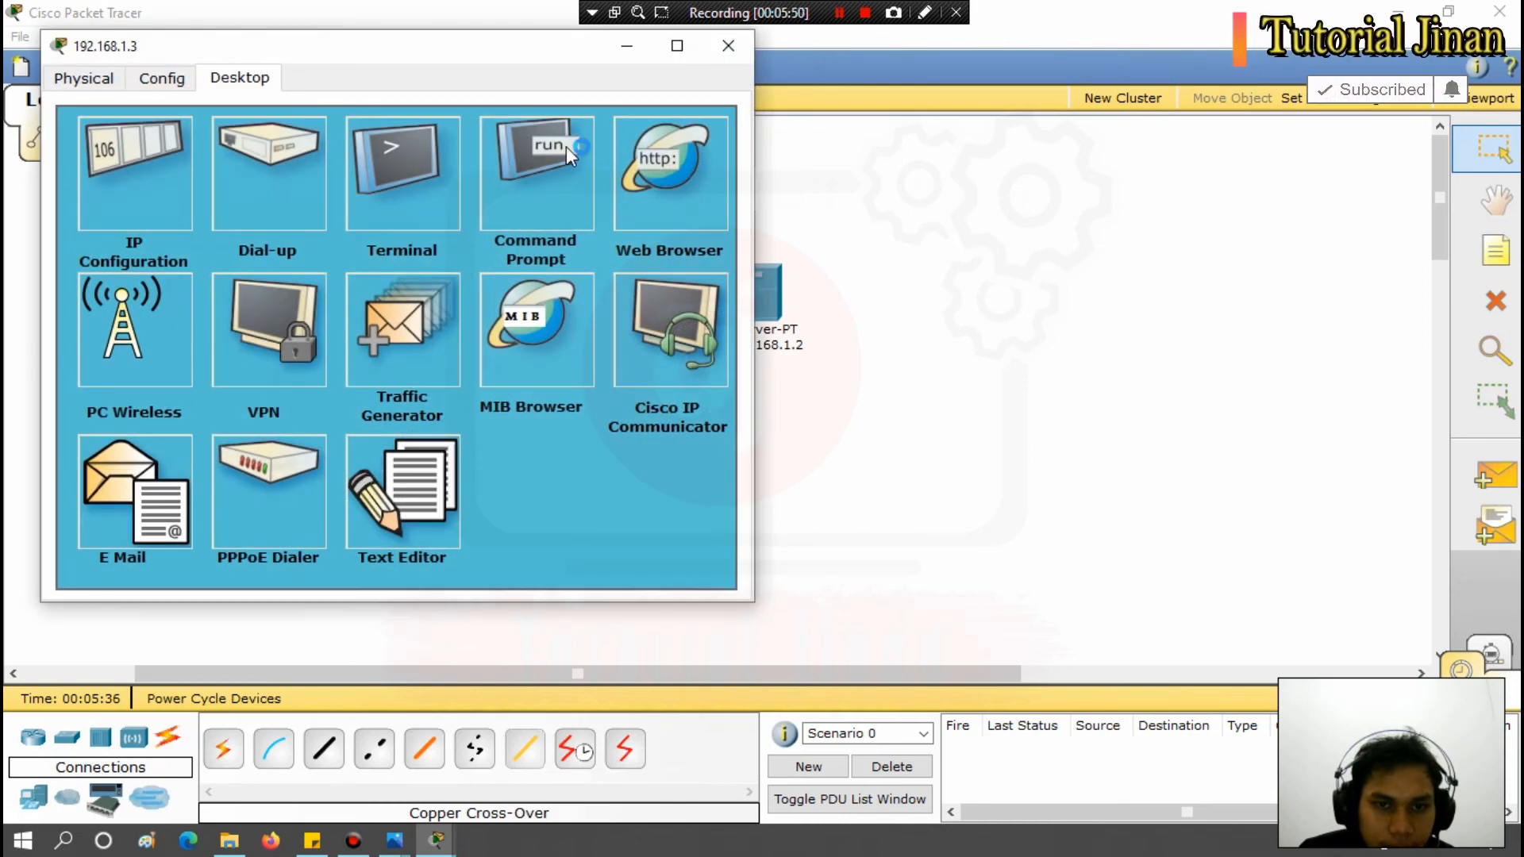
pyautogui.click(649, 178)
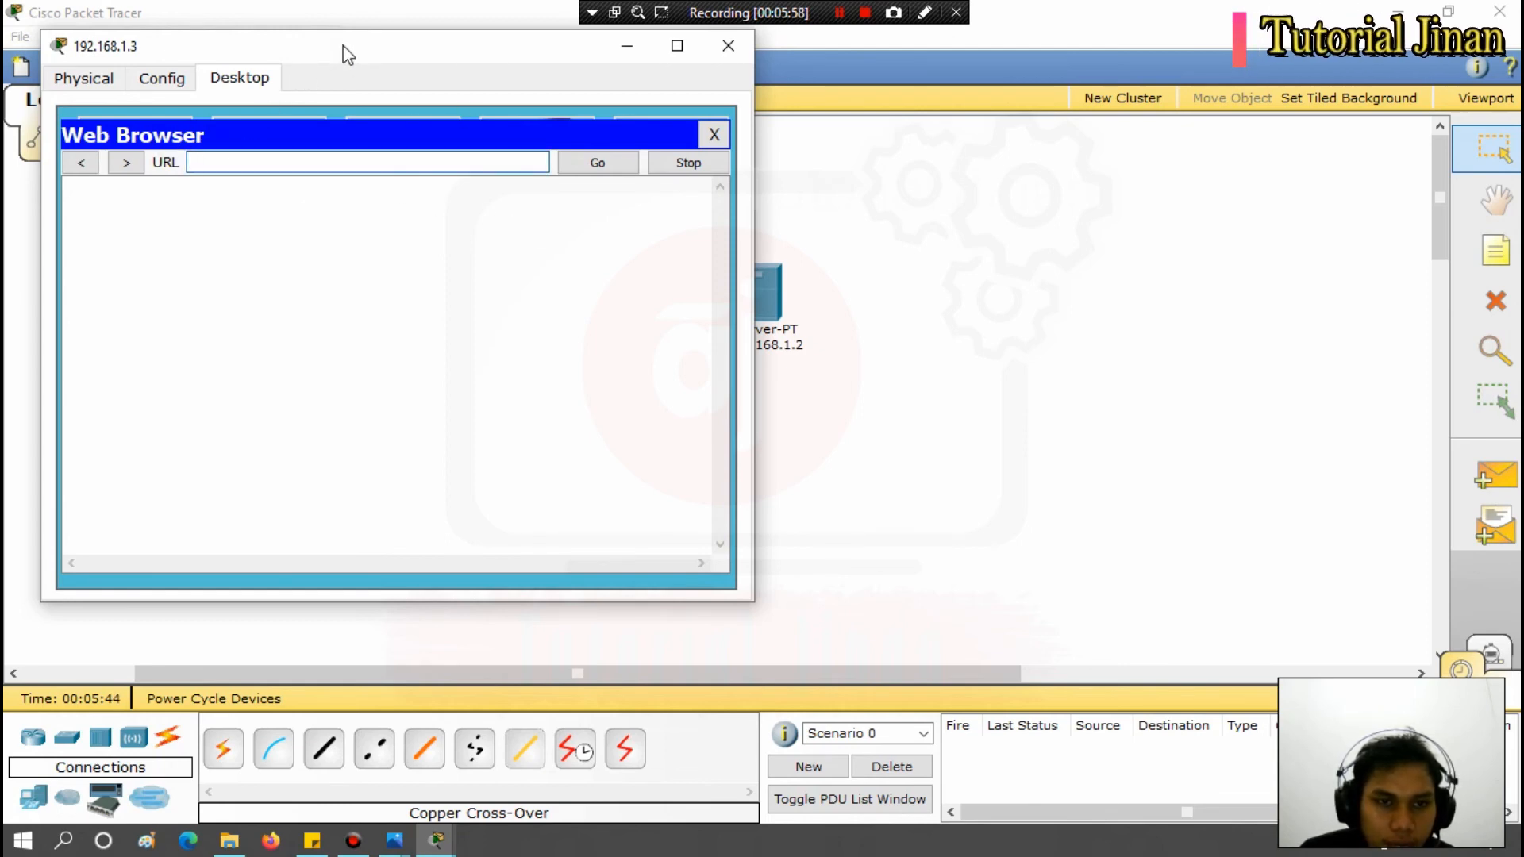
pyautogui.moveTo(342, 45); pyautogui.dragTo(296, 134)
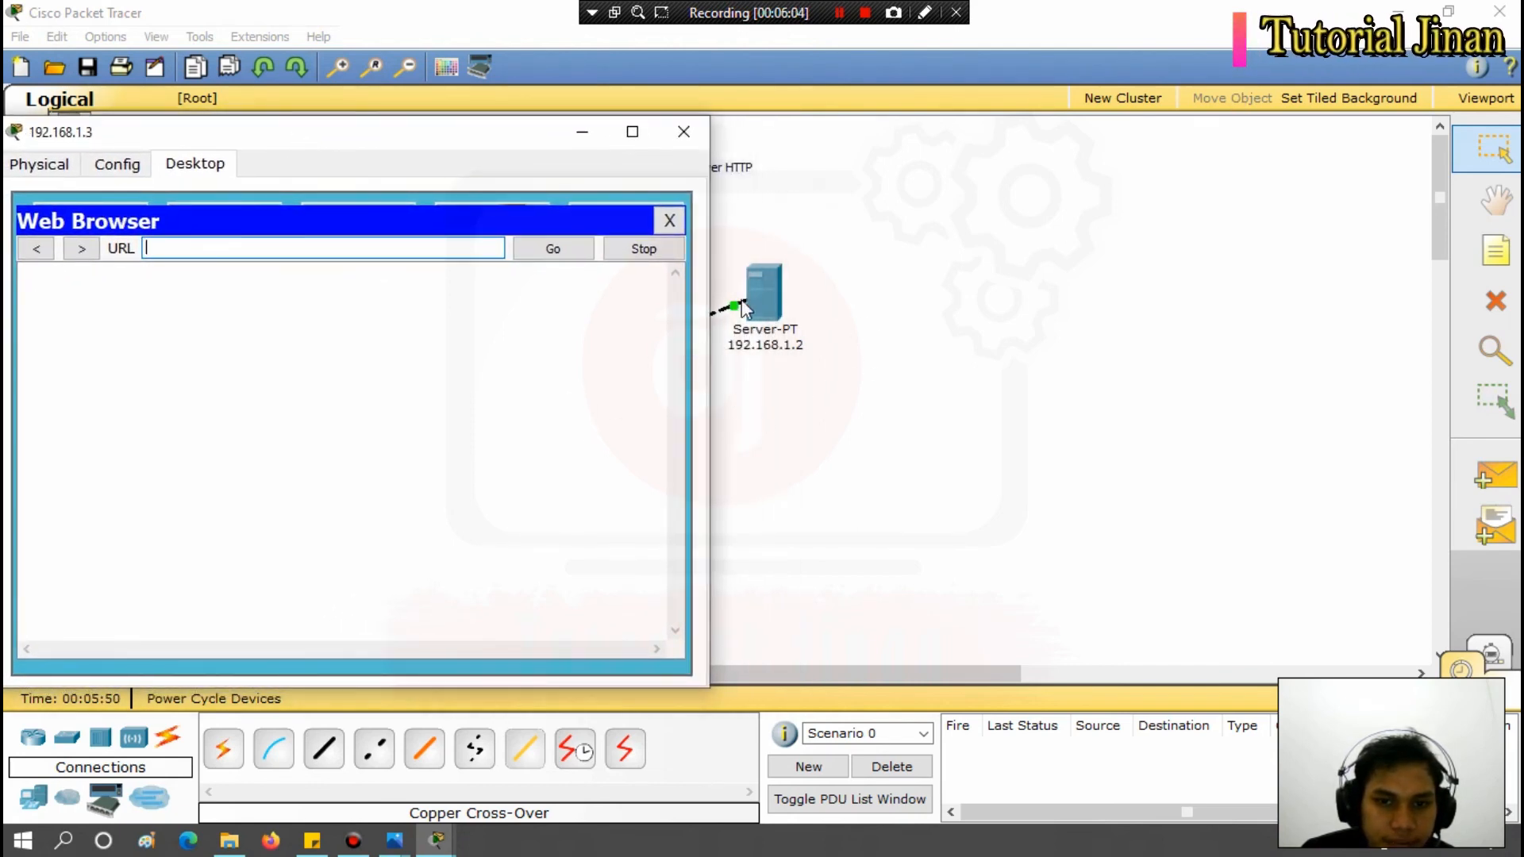
pyautogui.click(187, 244)
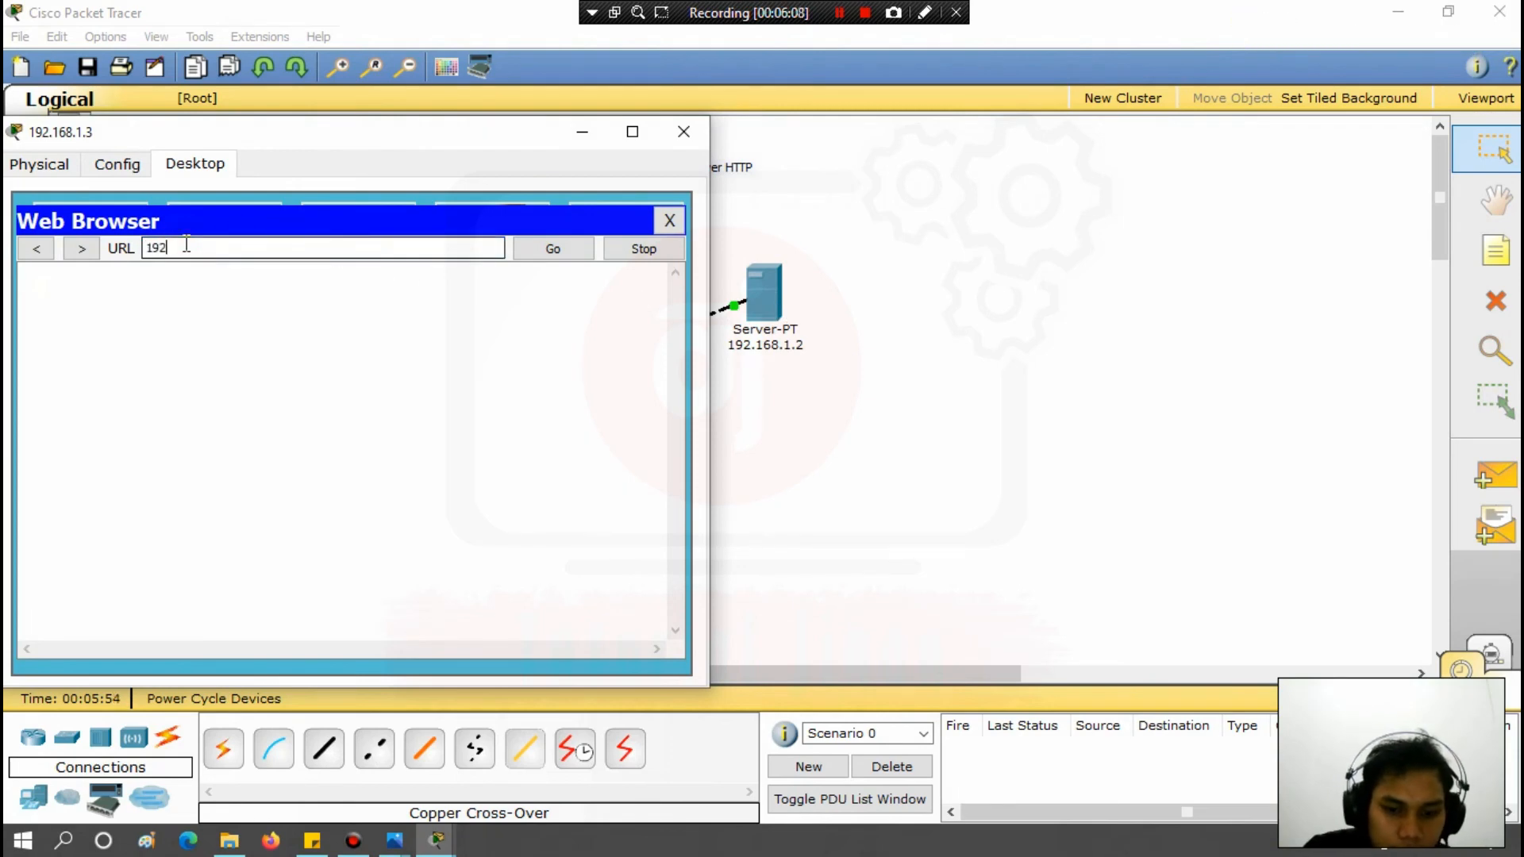
pyautogui.write('192.168.1.2')
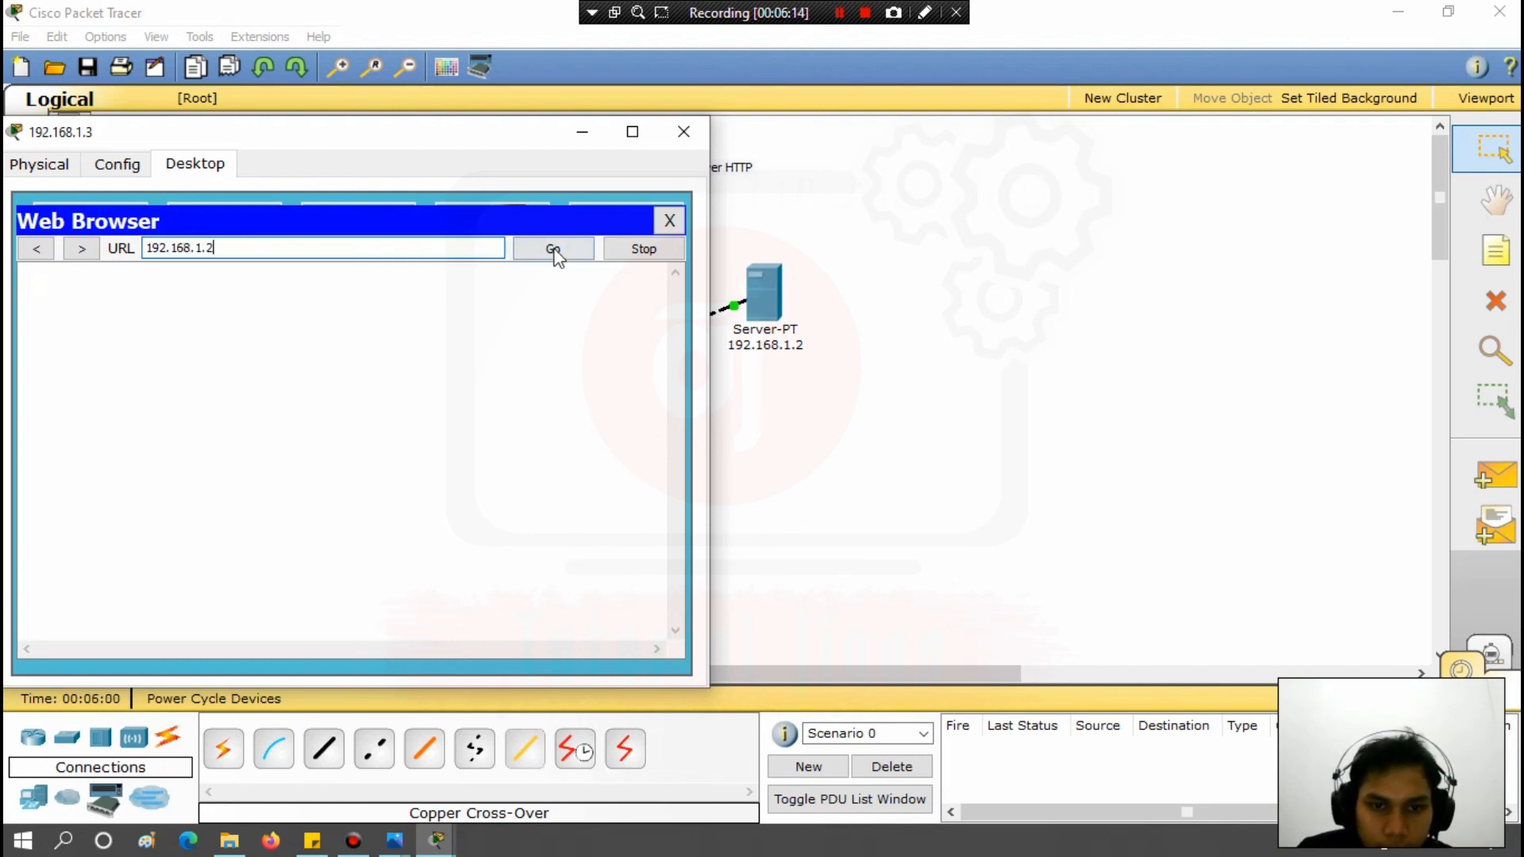
pyautogui.click(552, 247)
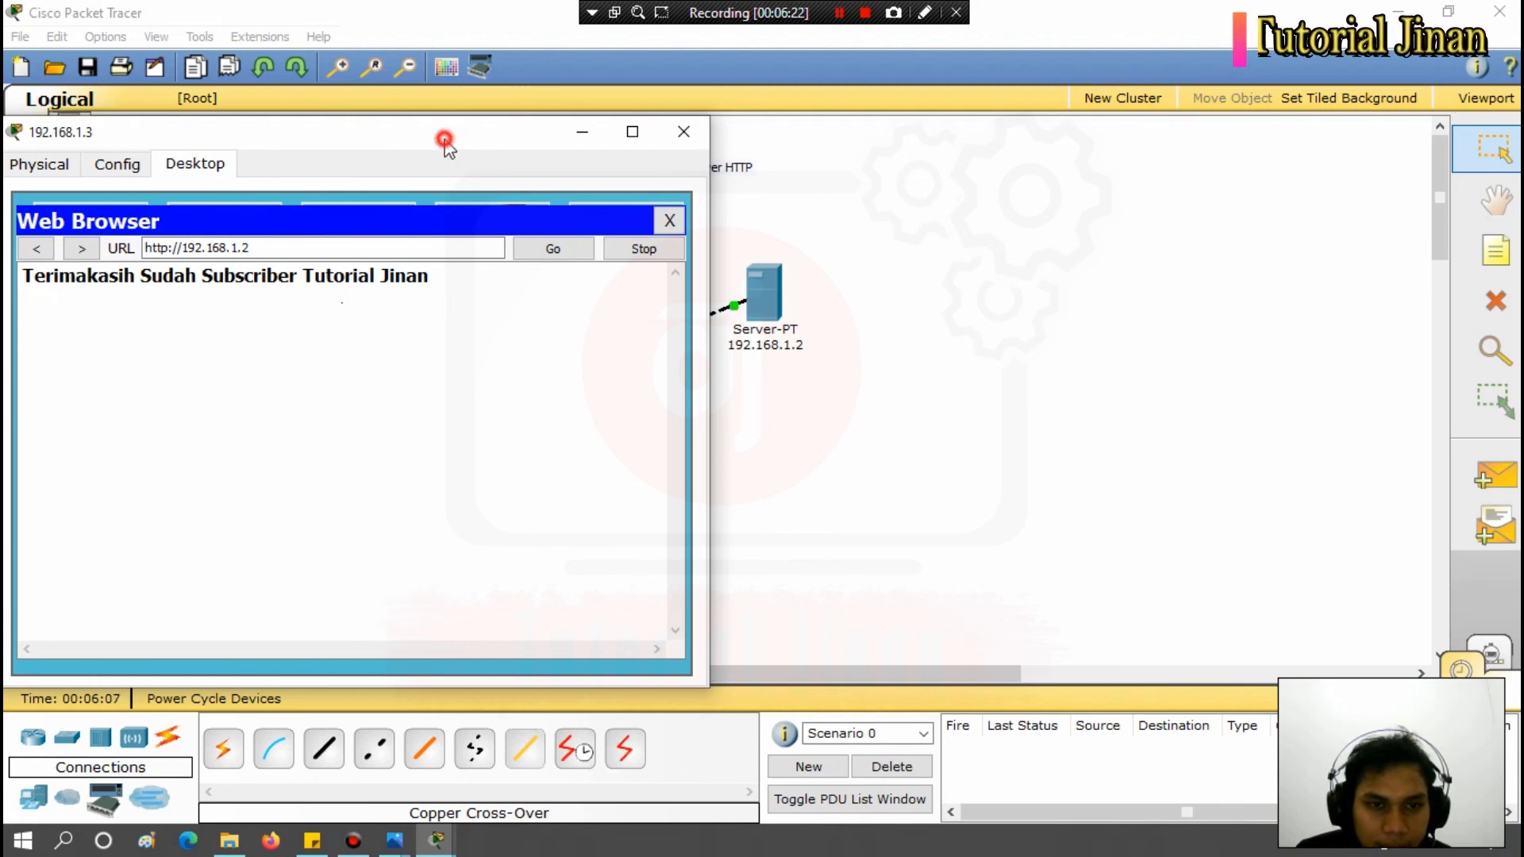
# Move the PC's device window clear of the network topology to view the diagram and the loaded page together.
pyautogui.moveTo(442, 140); pyautogui.dragTo(570, 165)
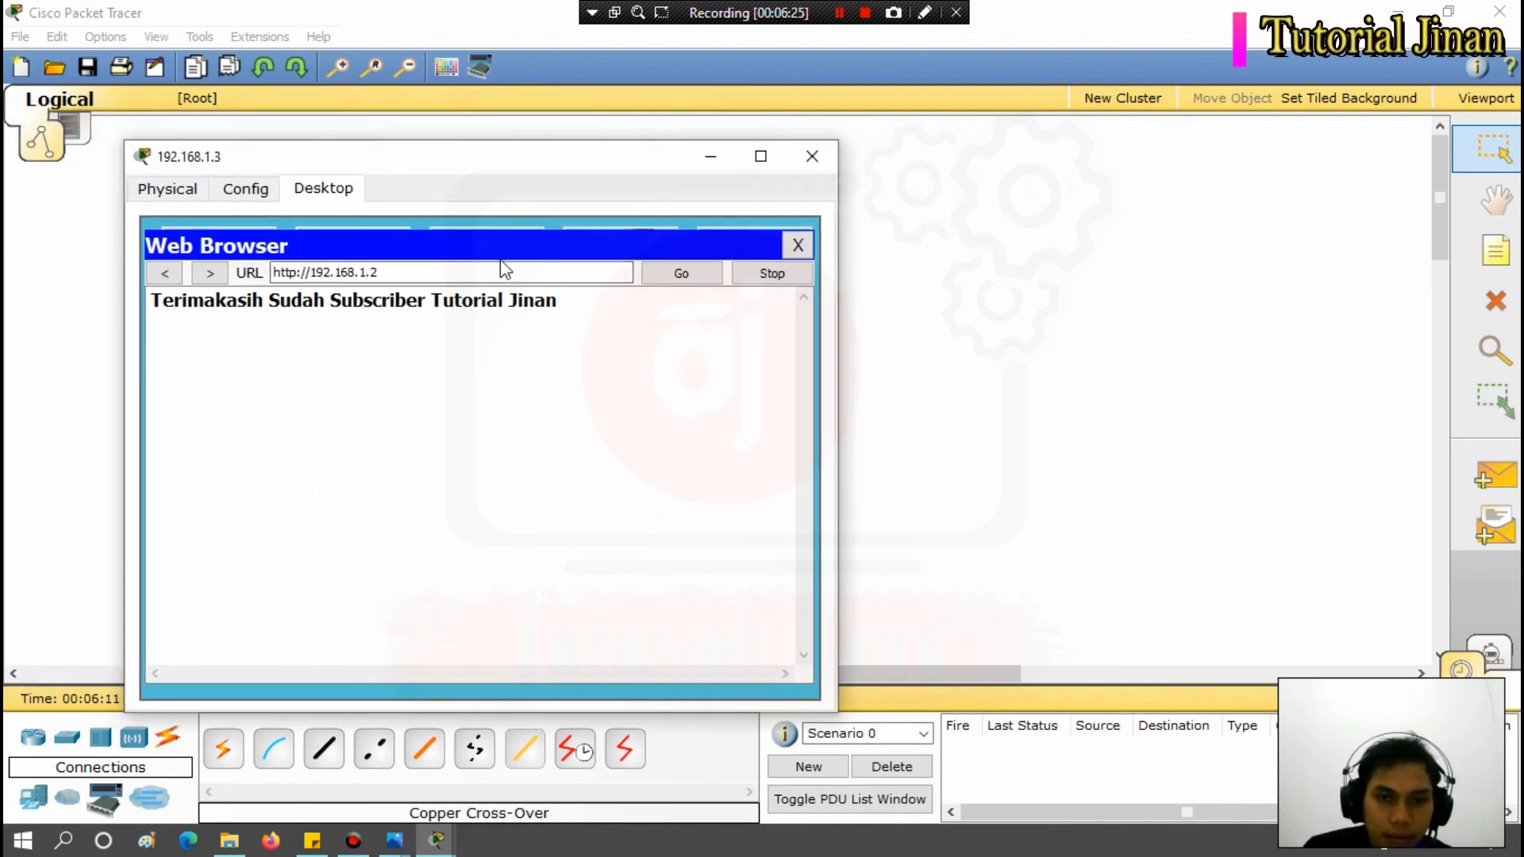
pyautogui.moveTo(487, 156); pyautogui.dragTo(1054, 371)
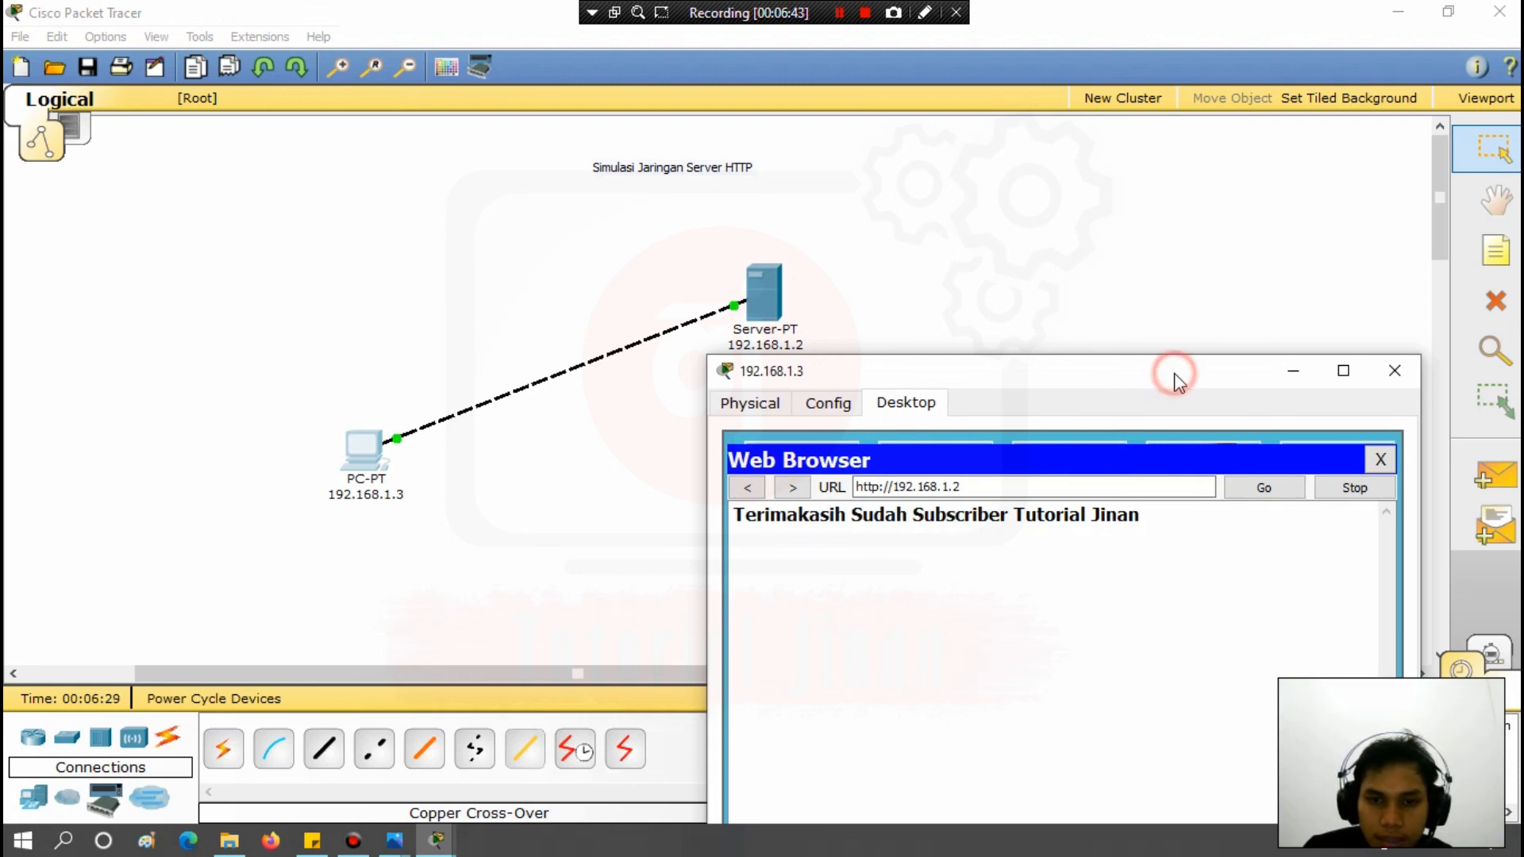
pyautogui.moveTo(1175, 375); pyautogui.dragTo(1151, 392)
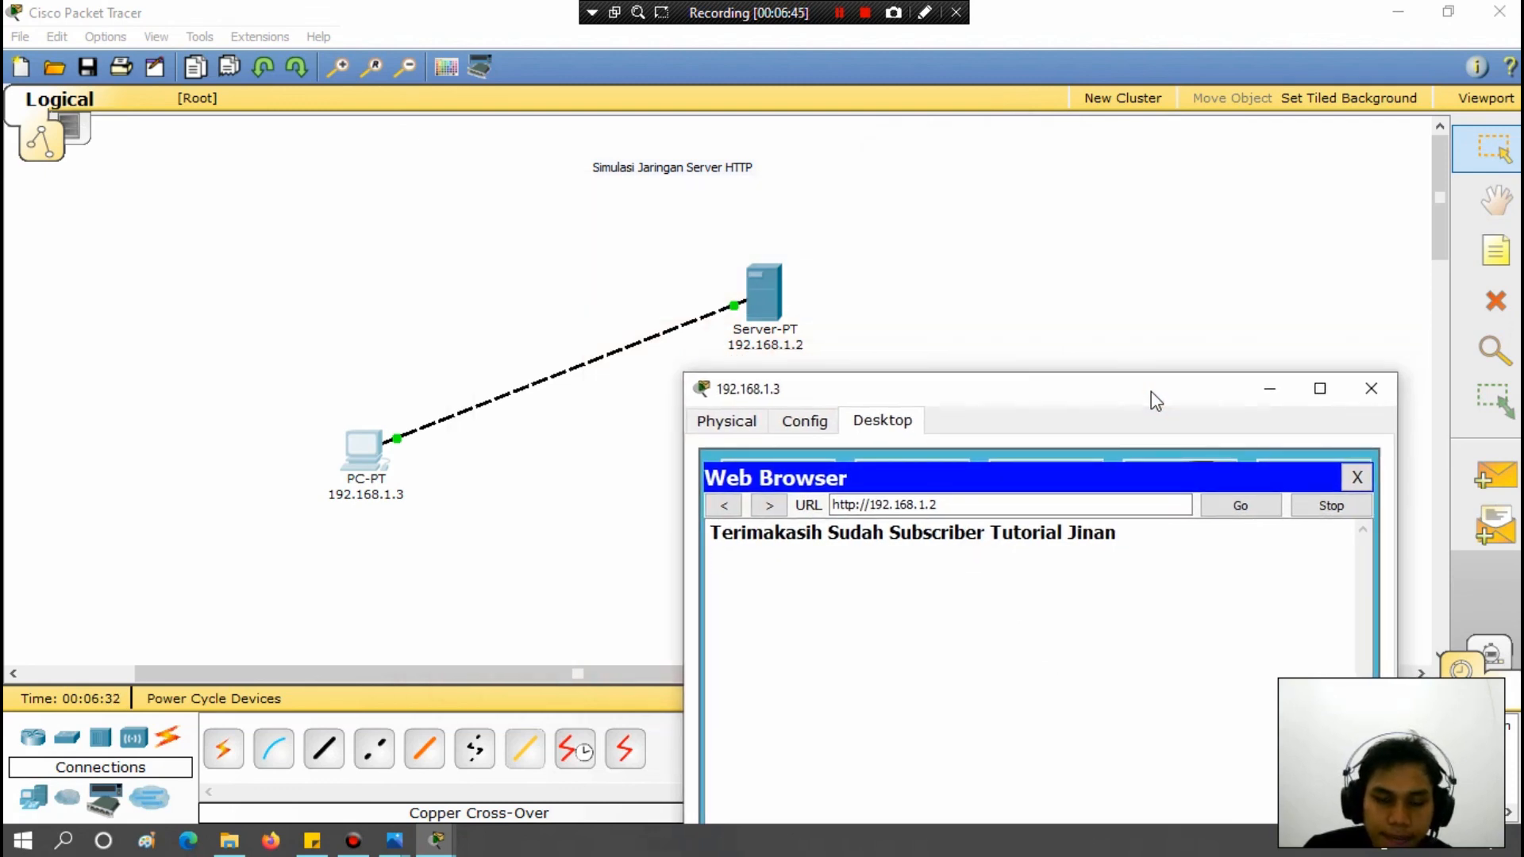